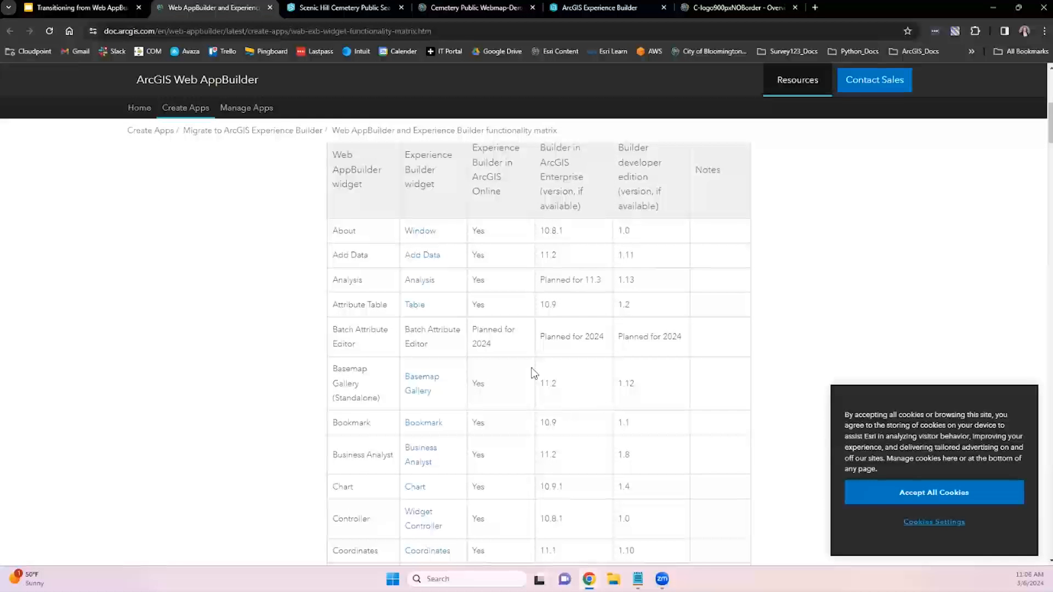
- Review the 2D widgets table in the Web AppBuilder and Experience Builder functionality matrix
scroll(501, 336, "down", 4)
scroll(496, 366, "up", 6)
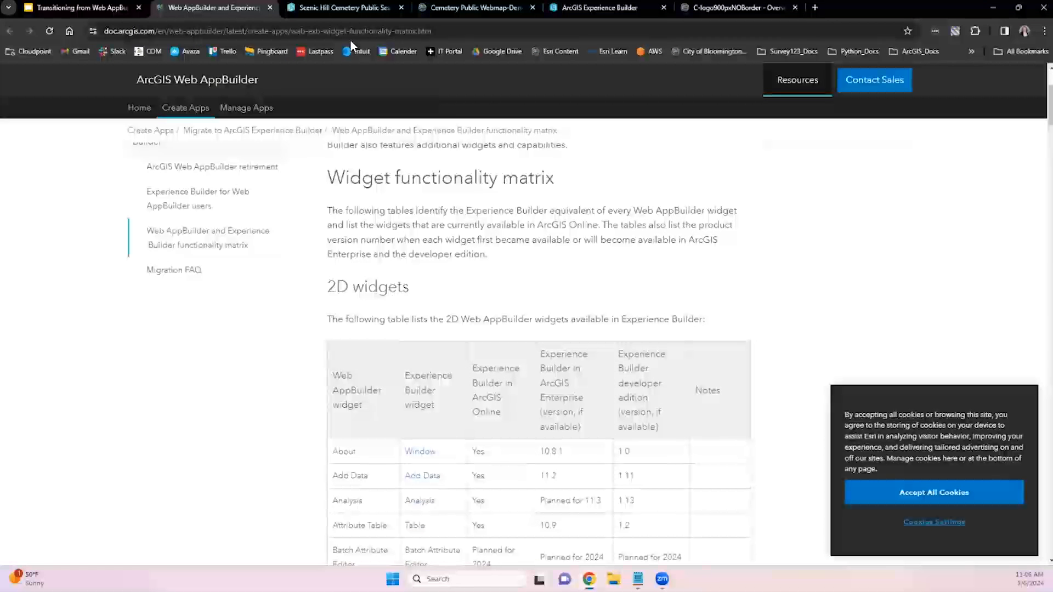
- Open the Scenic Hill Cemetery Public Search App past its welcome screen and view its search sources and layer list
left_click(334, 10)
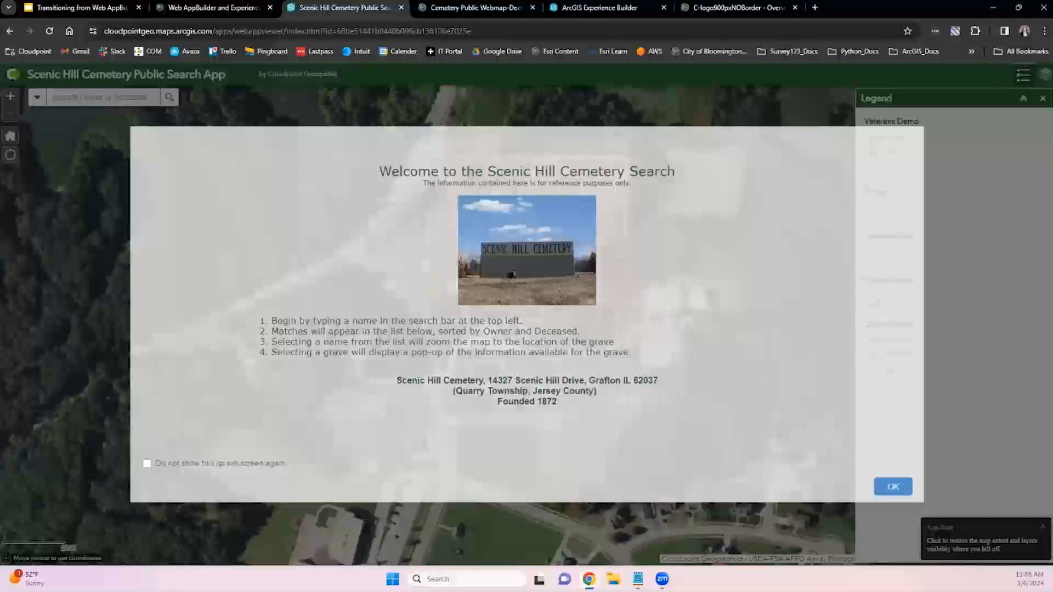
left_click(893, 486)
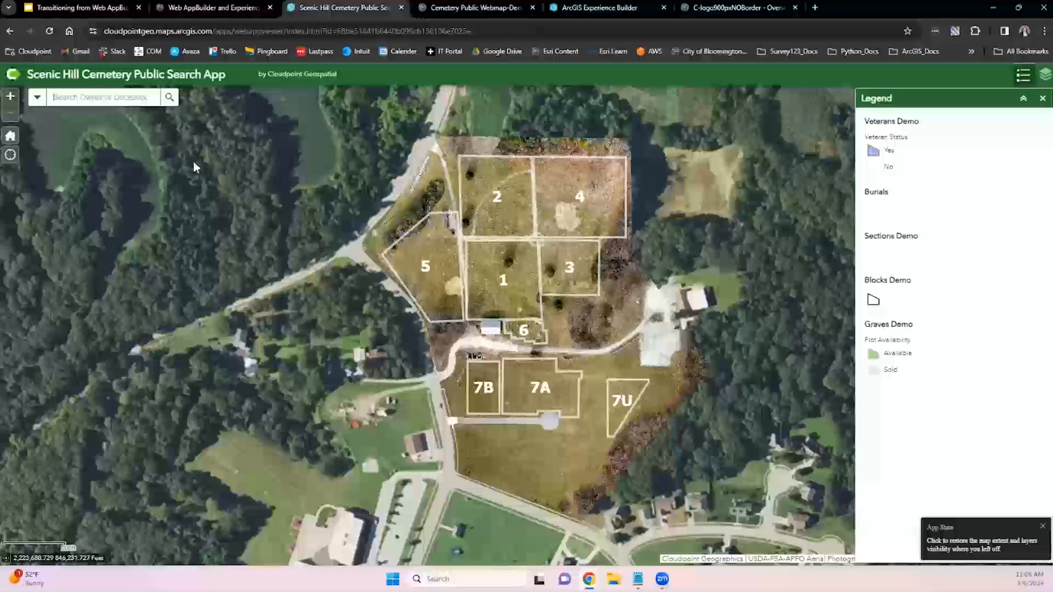
left_click(37, 97)
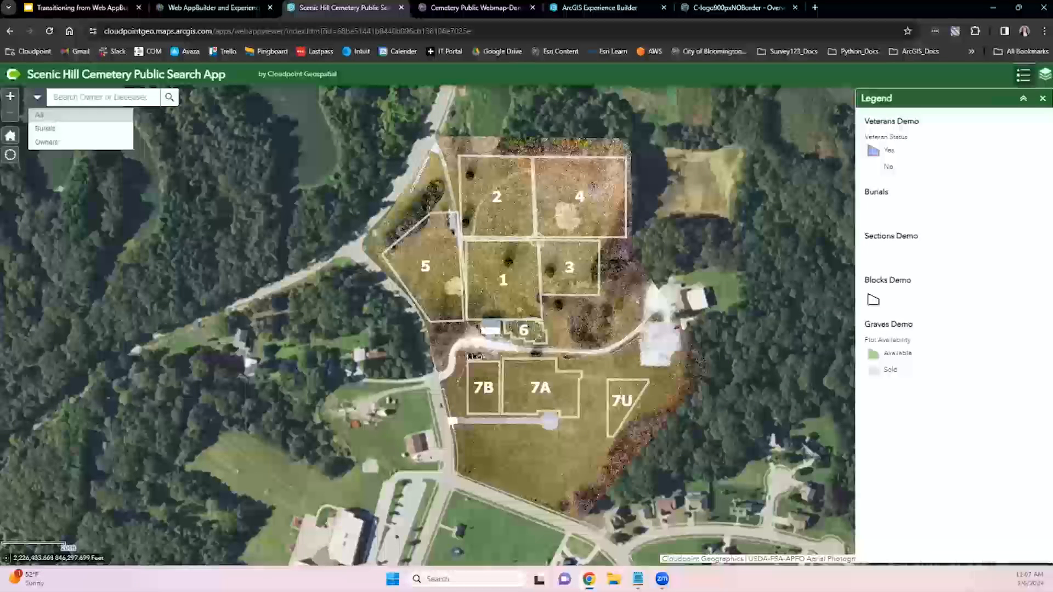
left_click(1045, 75)
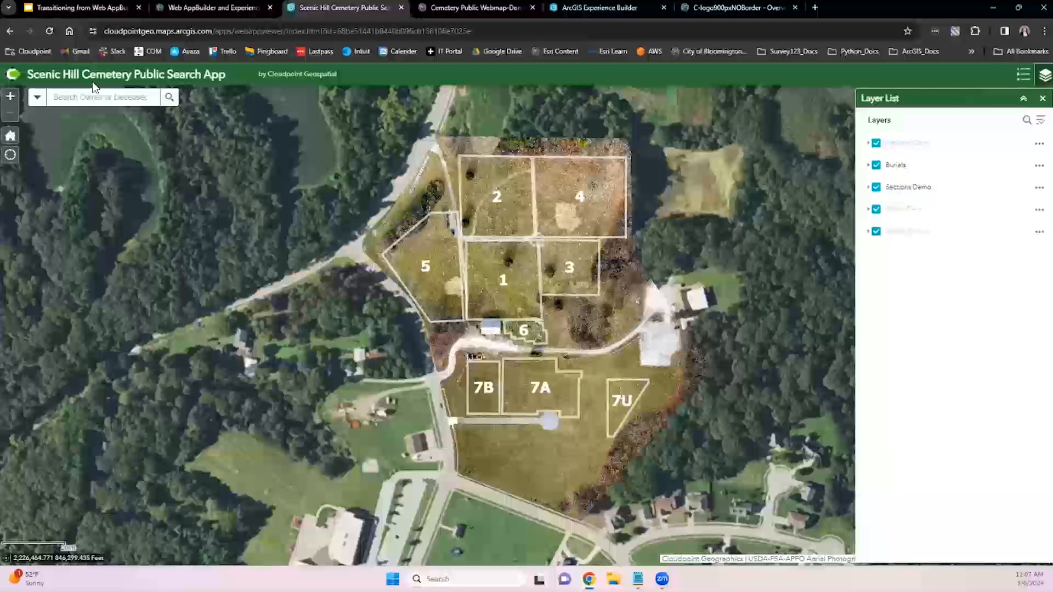
- Search the cemetery app for a burial by full name, view the matching grave's details, and close them
type("J")
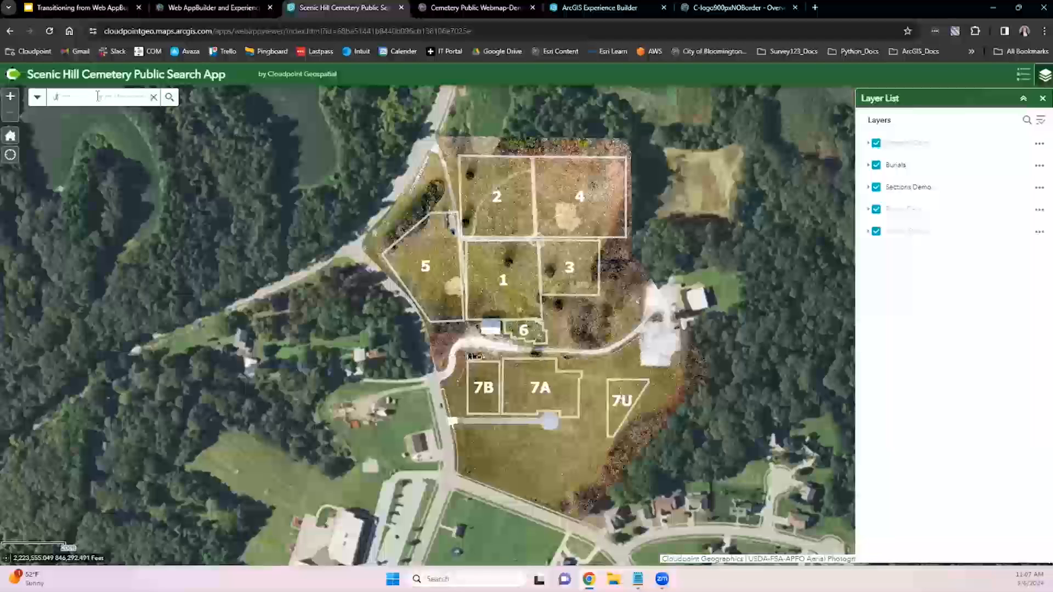
type("ohn Smith")
left_click(86, 133)
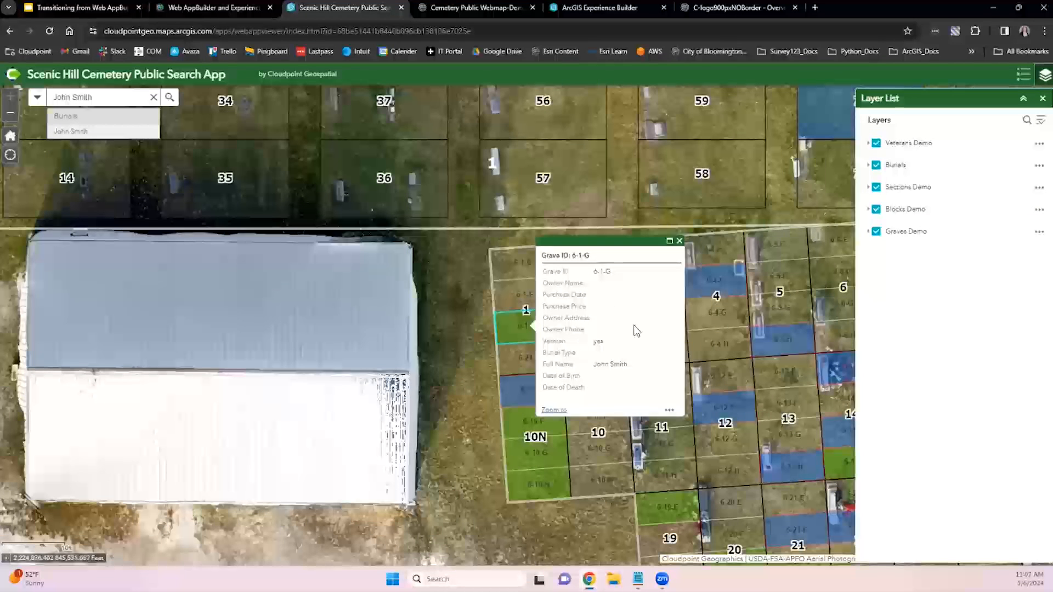
left_click(680, 242)
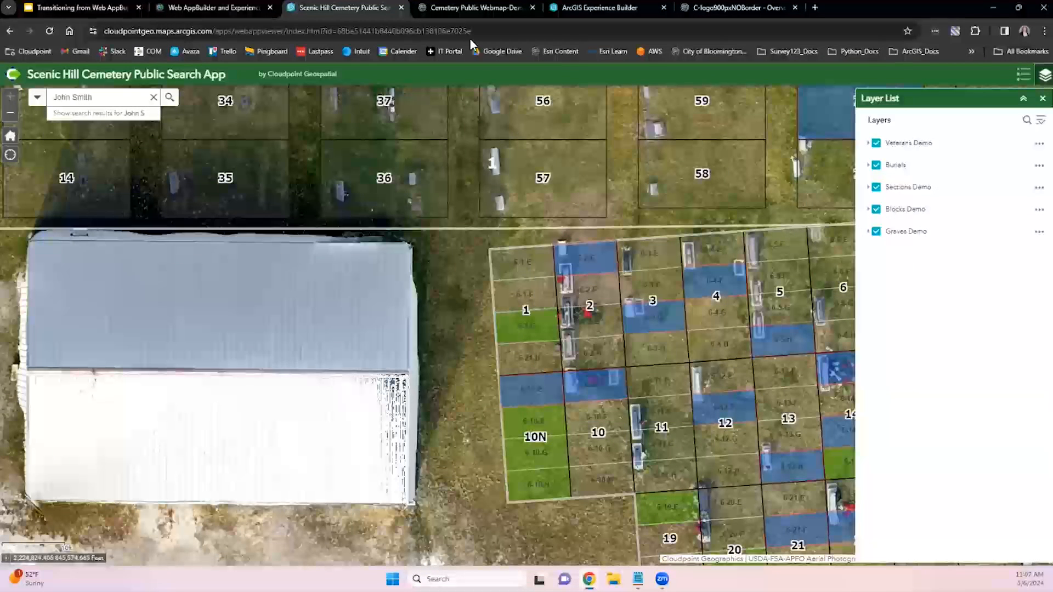
- Start a new Experience Builder web app from the Cemetery Public Webmap-Demo_ExB_App item
left_click(465, 11)
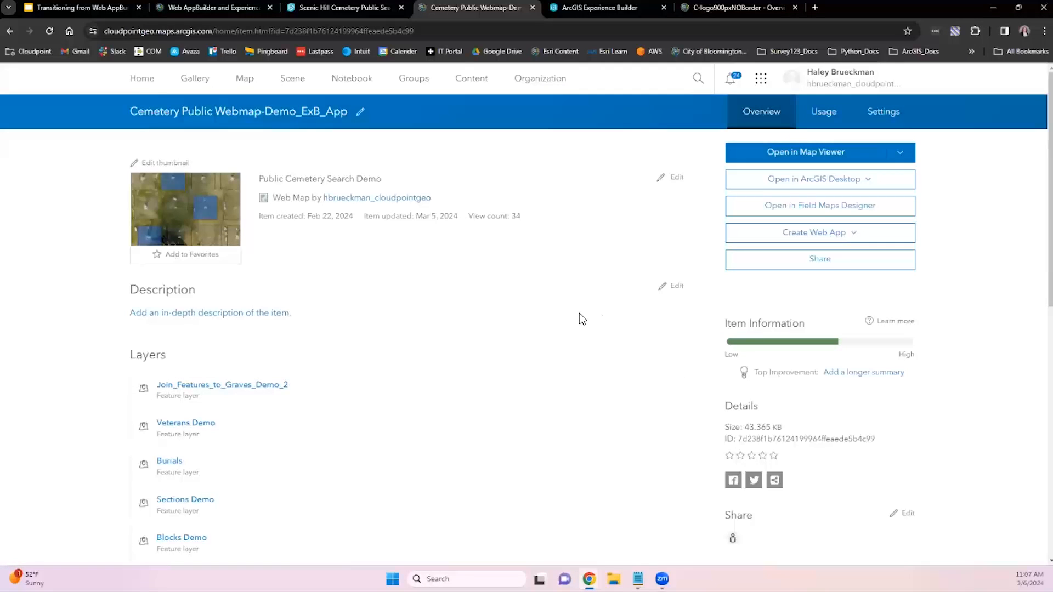
left_click(849, 240)
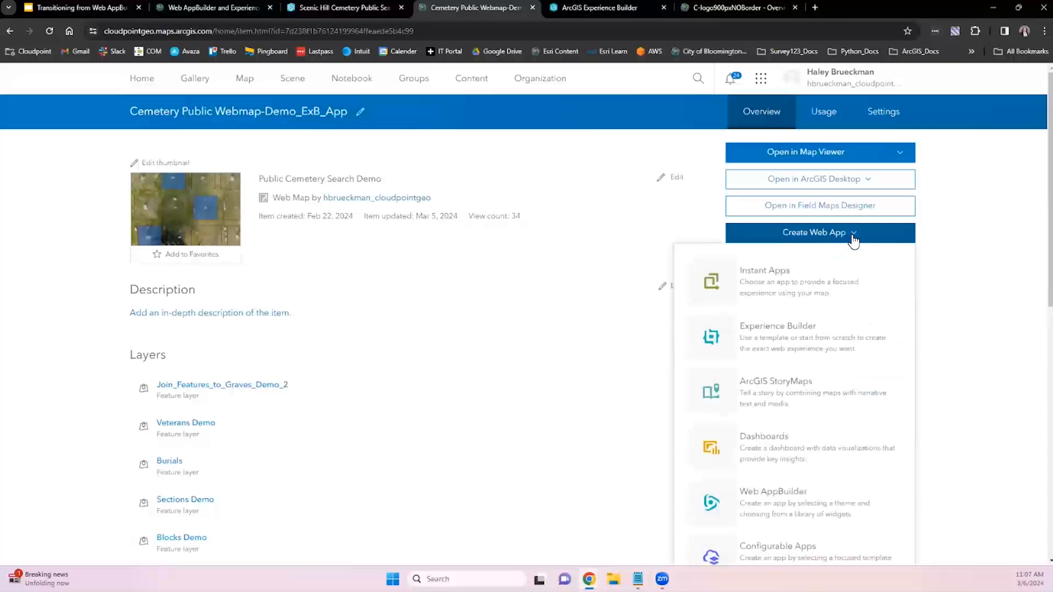
left_click(782, 339)
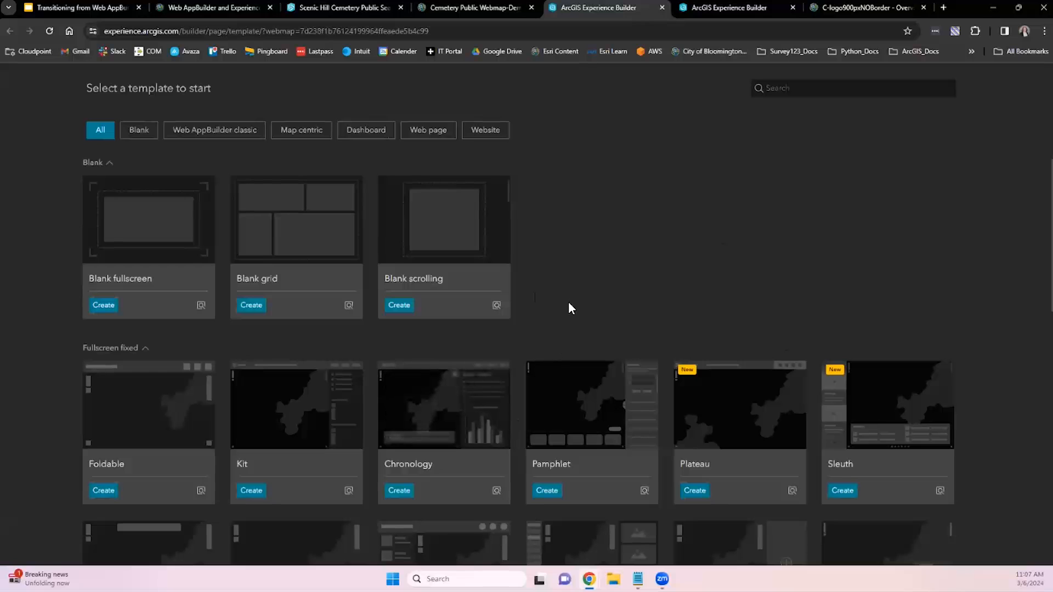
- Browse the fullscreen fixed templates and create the experience from the Foldable template
scroll(44, 340, "down", 2)
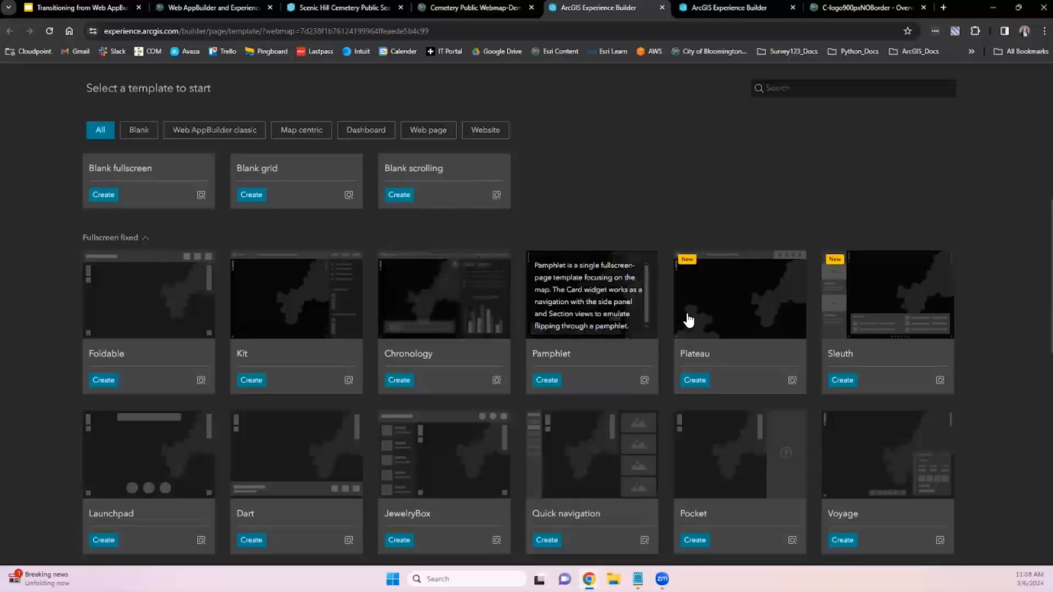
scroll(33, 268, "down", 1)
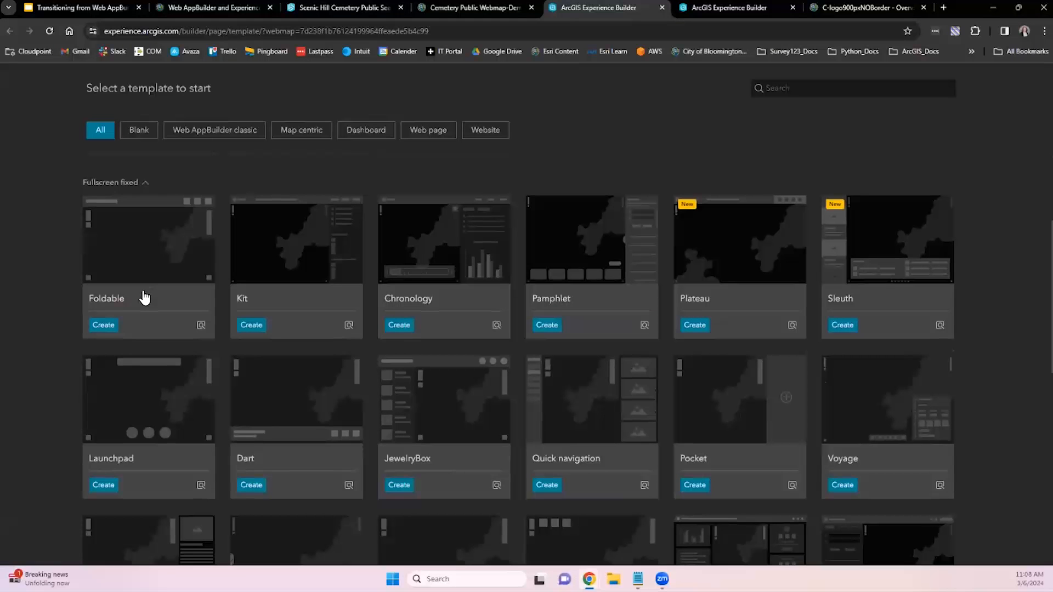
scroll(33, 316, "up", 3)
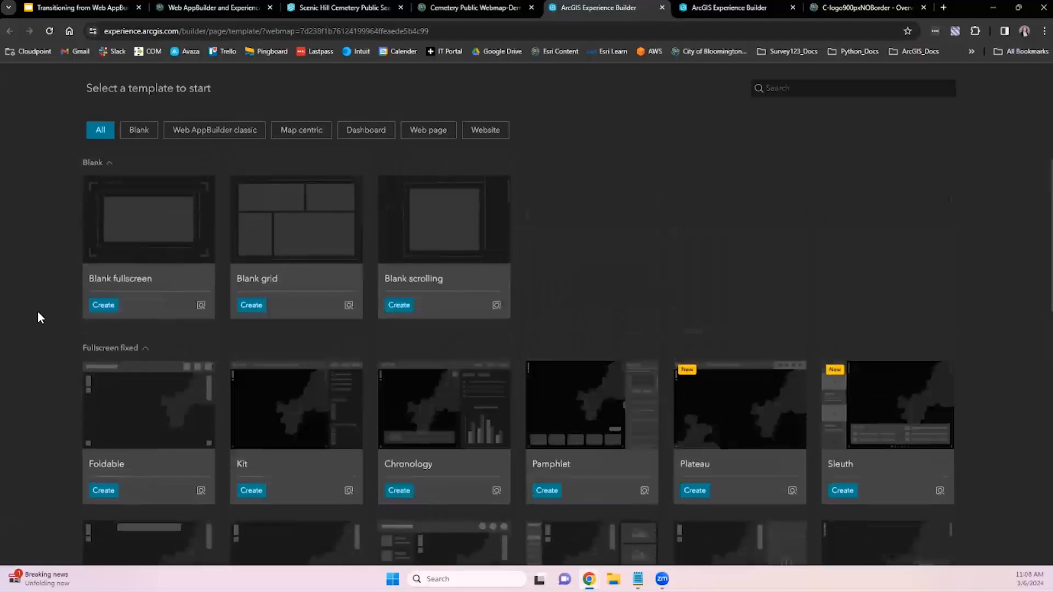
scroll(38, 310, "down", 1)
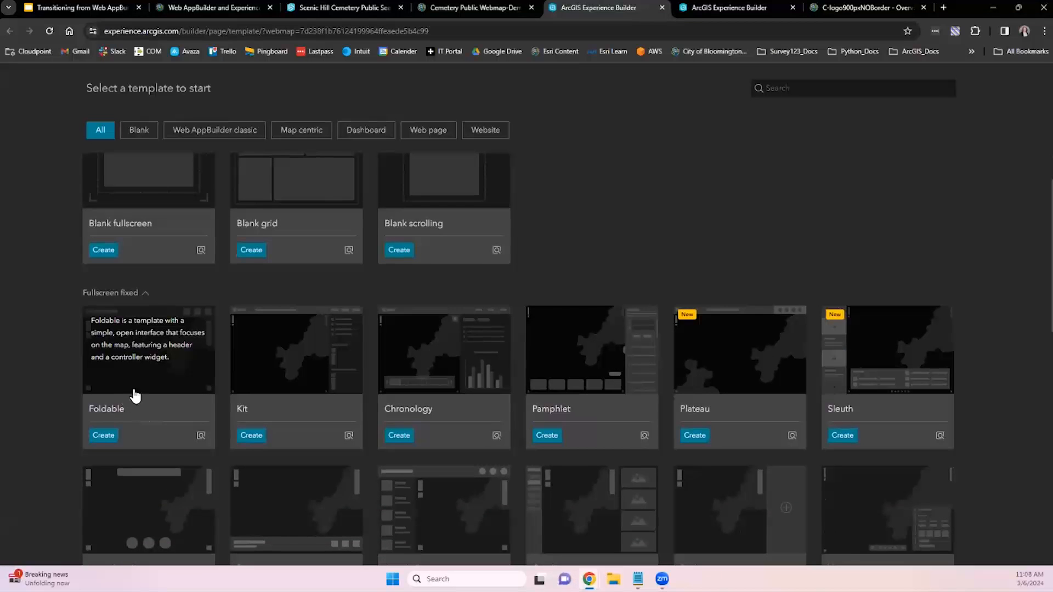
scroll(51, 410, "down", 1)
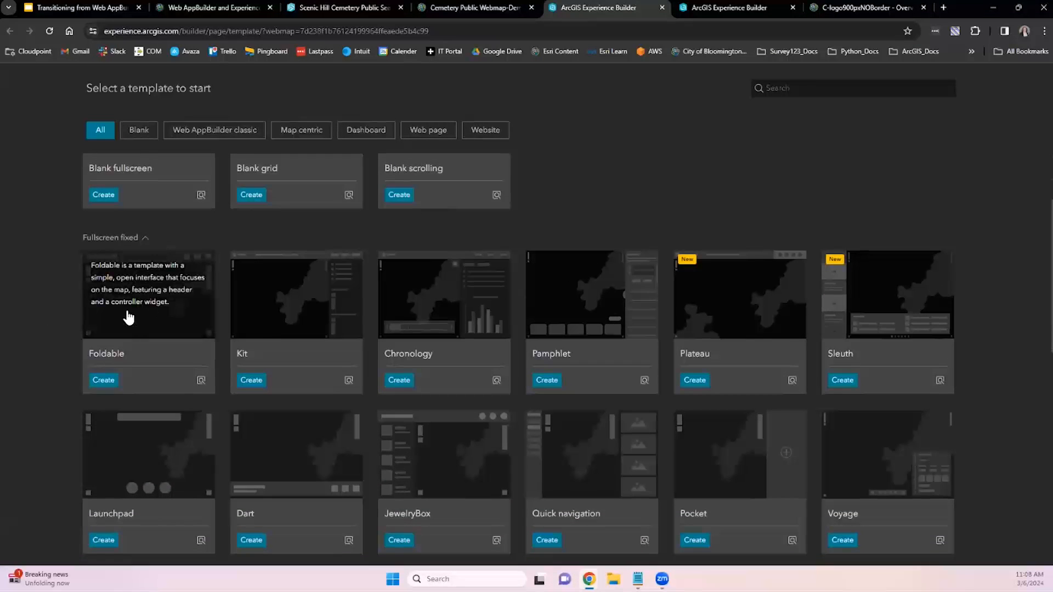
left_click(108, 379)
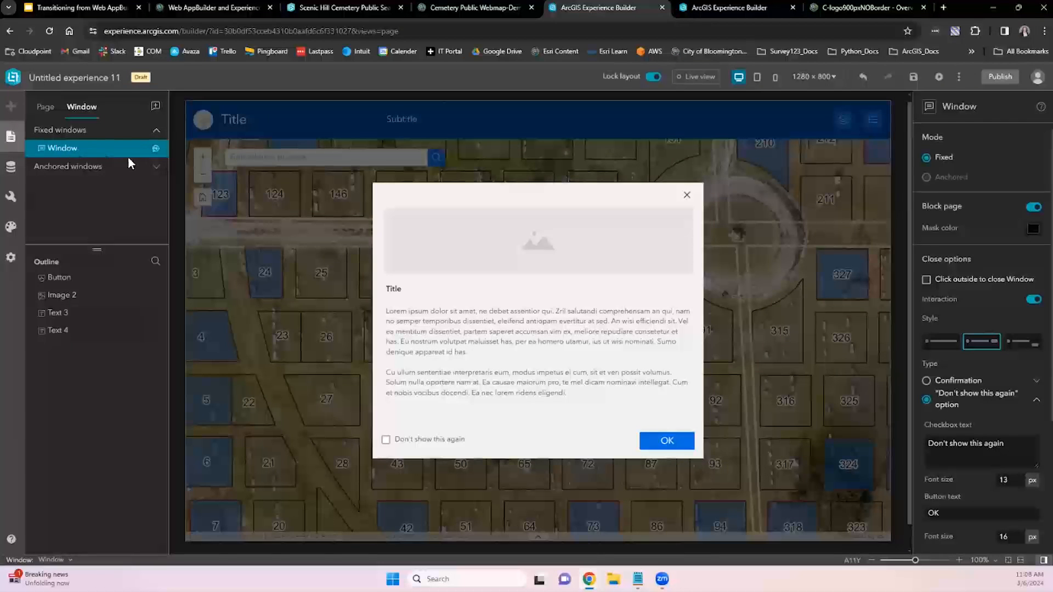
- Preview the experience live, dismiss its splash window, and return to editing the page with the layout unlocked
left_click(699, 78)
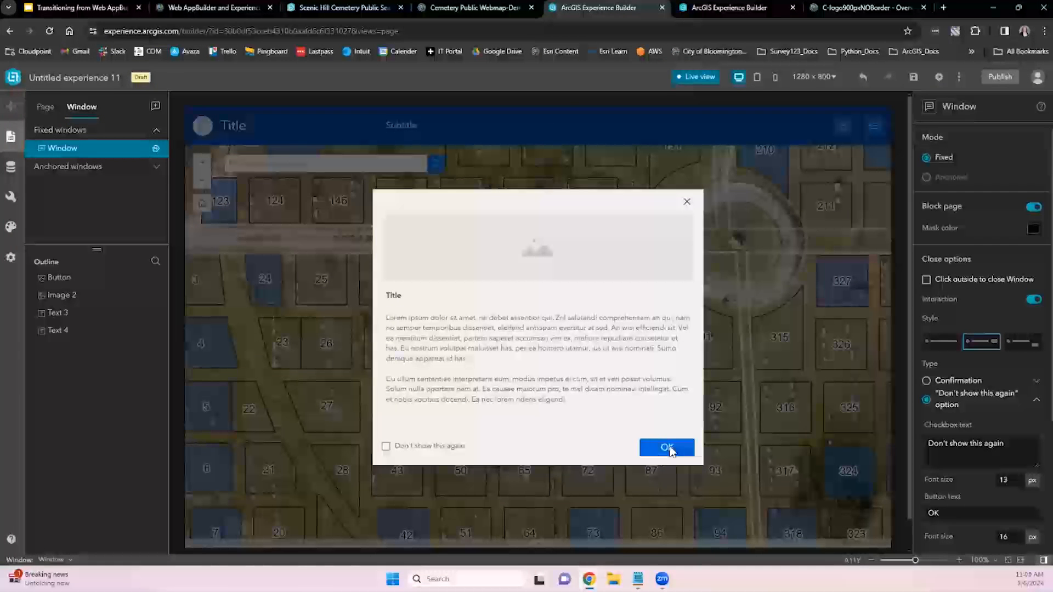
left_click(674, 447)
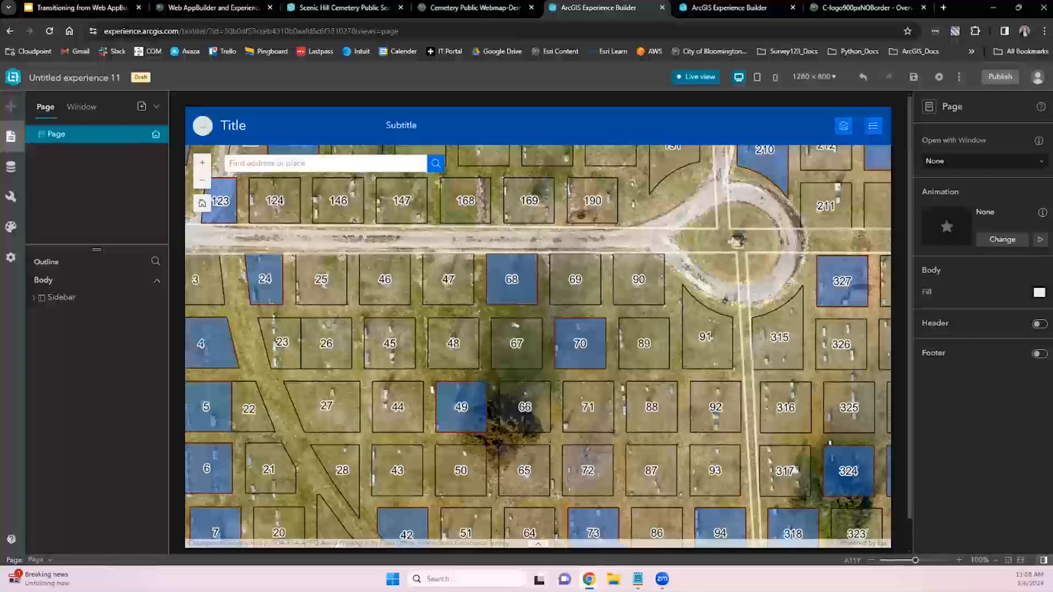
left_click(80, 108)
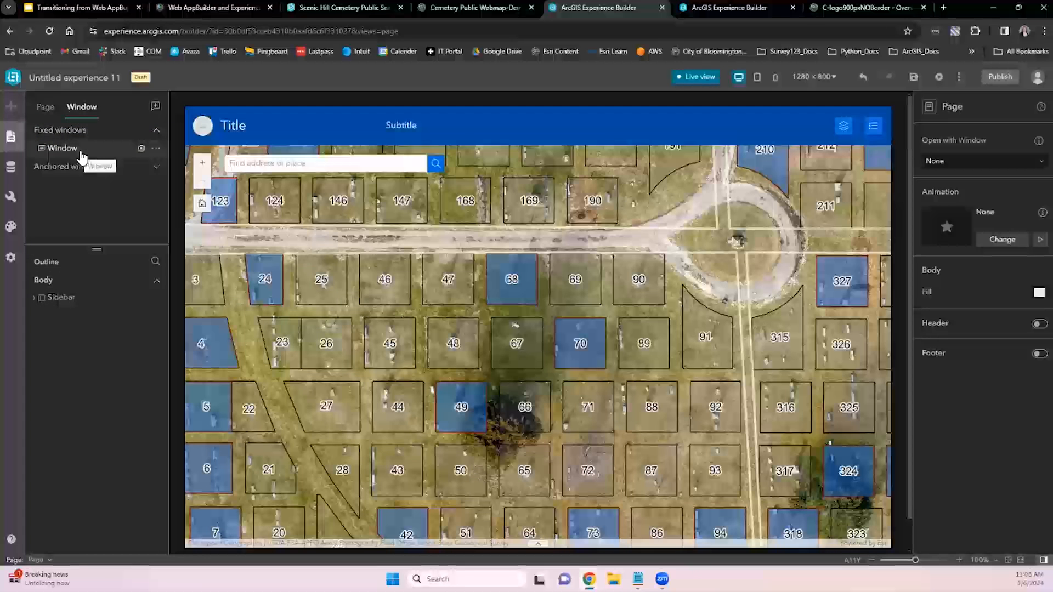
left_click(45, 107)
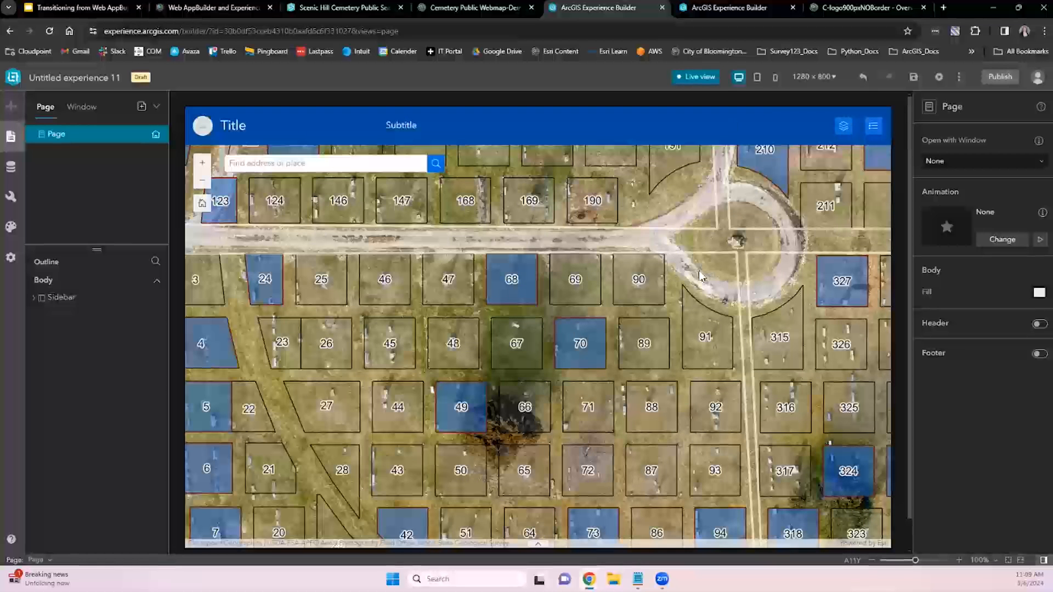
left_click(707, 80)
left_click(708, 80)
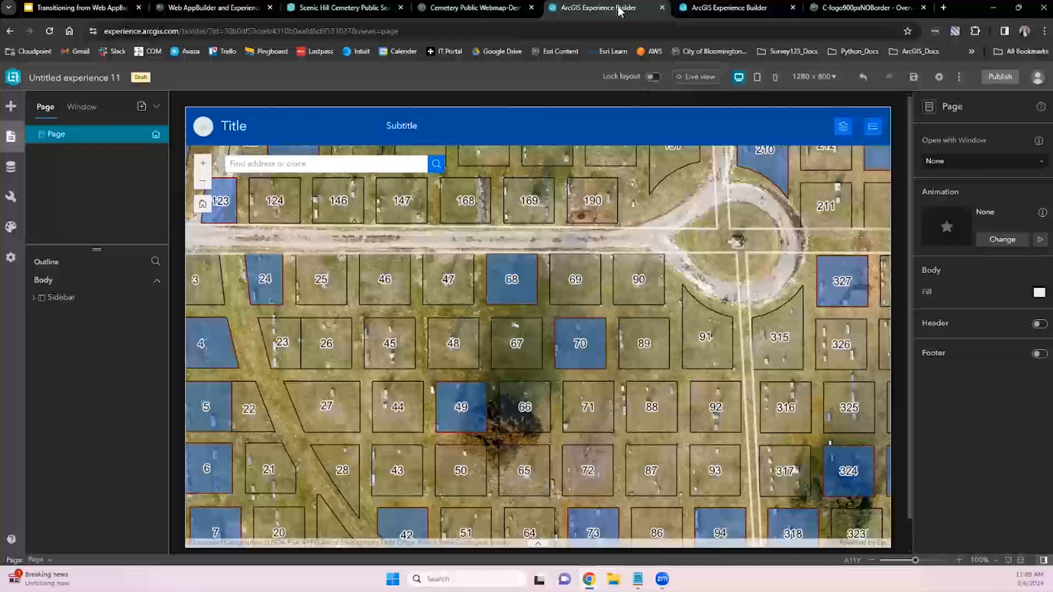
- Inspect the settings of the header title, widget controller, search widget, and map
left_click(248, 130)
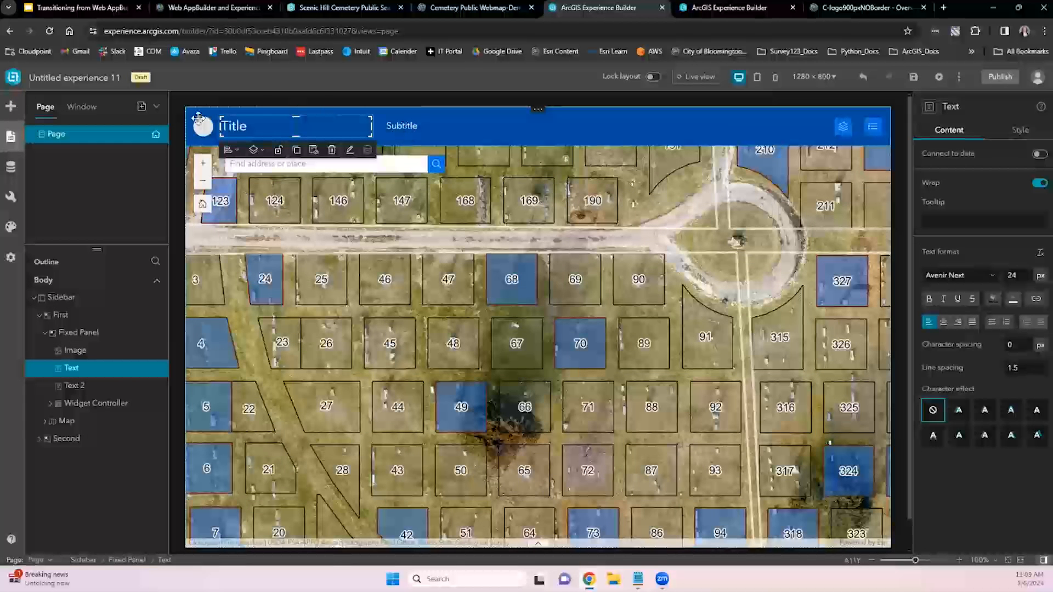
left_click(831, 114)
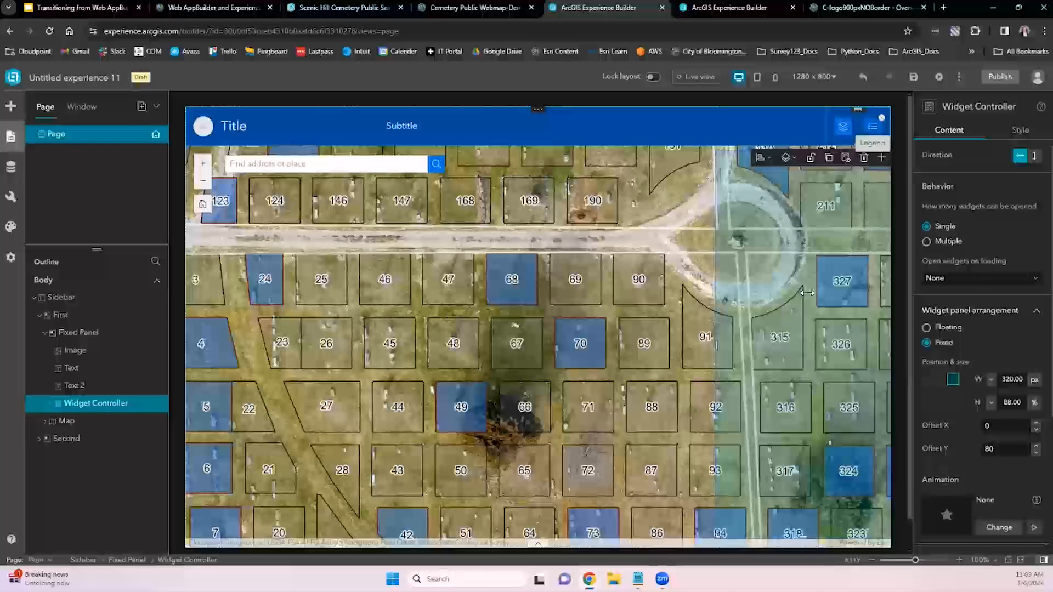
left_click(329, 164)
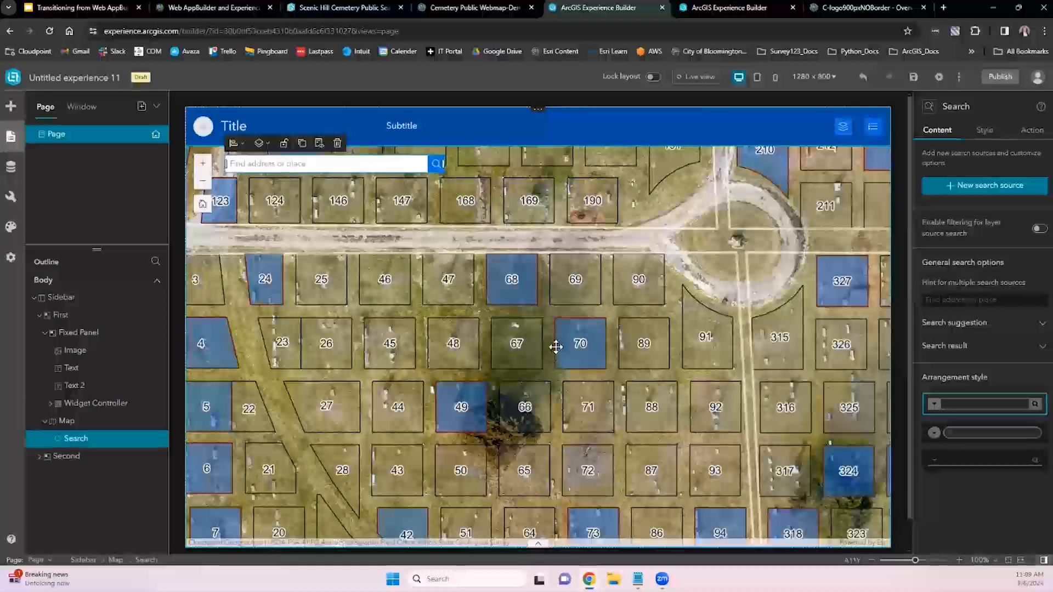
left_click(586, 299)
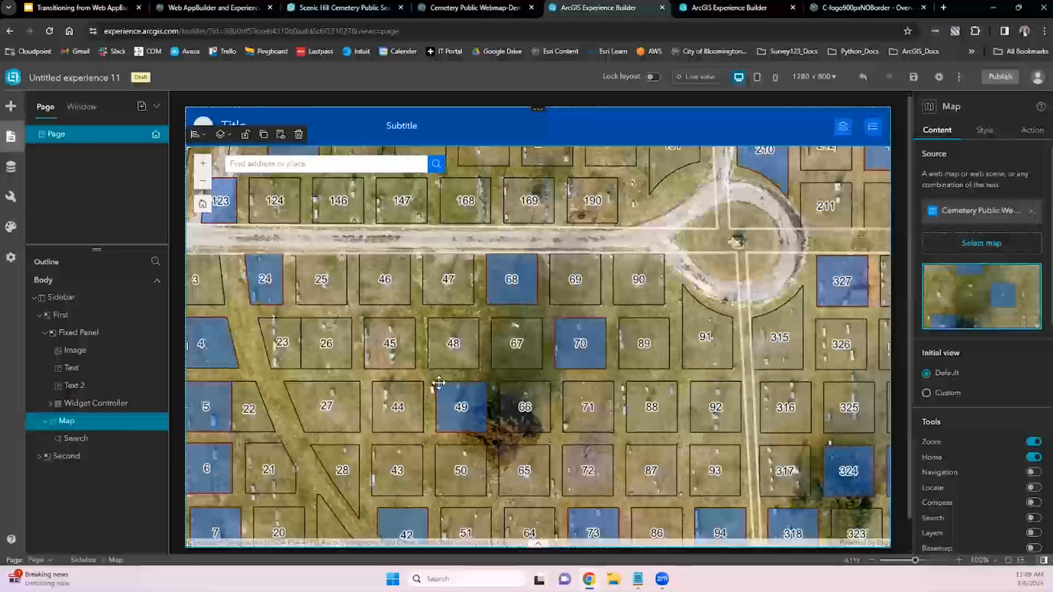
- Set the header title to "Scenic Hill Cemetery Public Search" and shift the subtitle along the header to make room for it
left_click(364, 125)
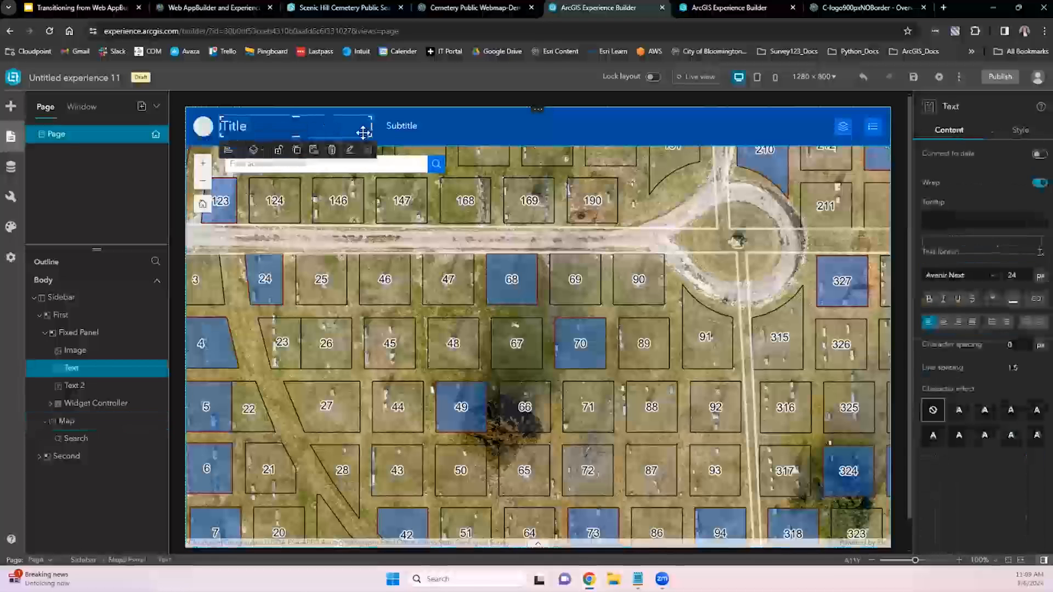
left_click(402, 126)
left_click_drag(404, 127, 439, 127)
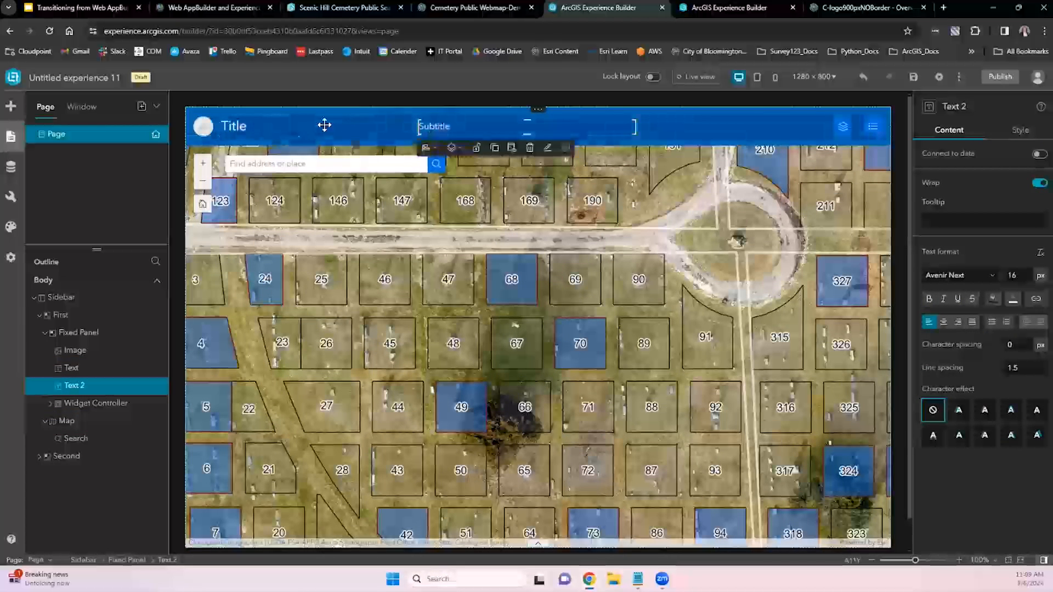
double_click(255, 127)
type("Scenic Hill C")
type("Public Search App")
left_click_drag(372, 127, 518, 130)
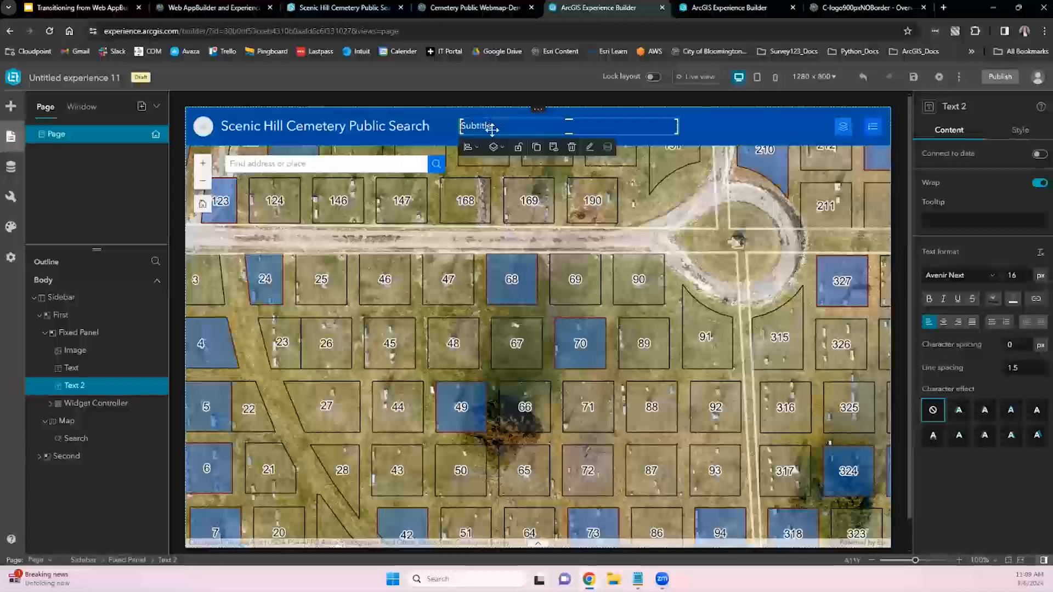
- Set the header subtitle to "Cloudpoint Geospatial"
double_click(491, 130)
type("Cloudpoint Geosptatial")
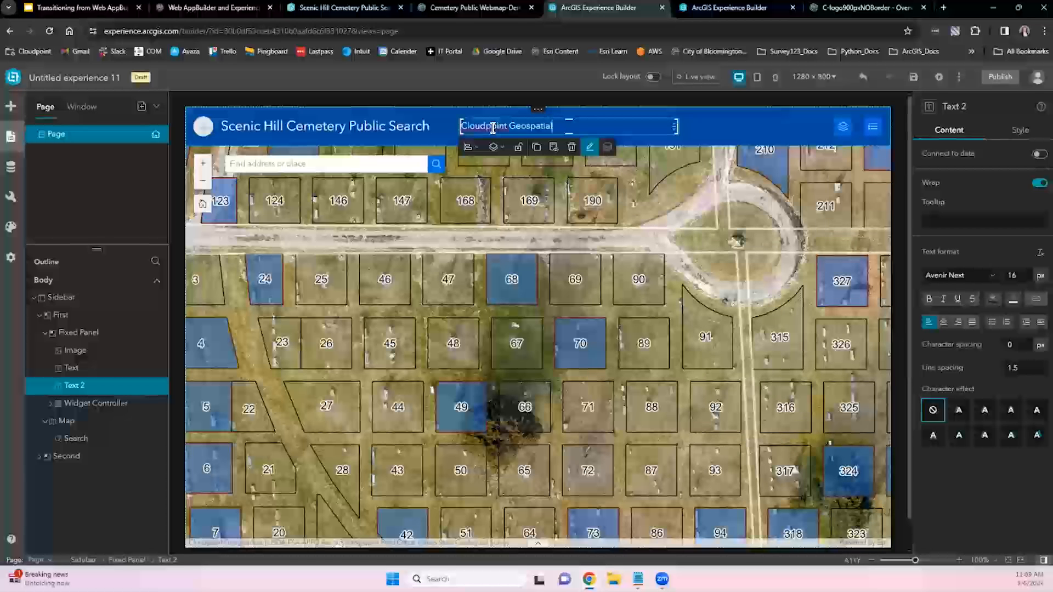
left_click(728, 133)
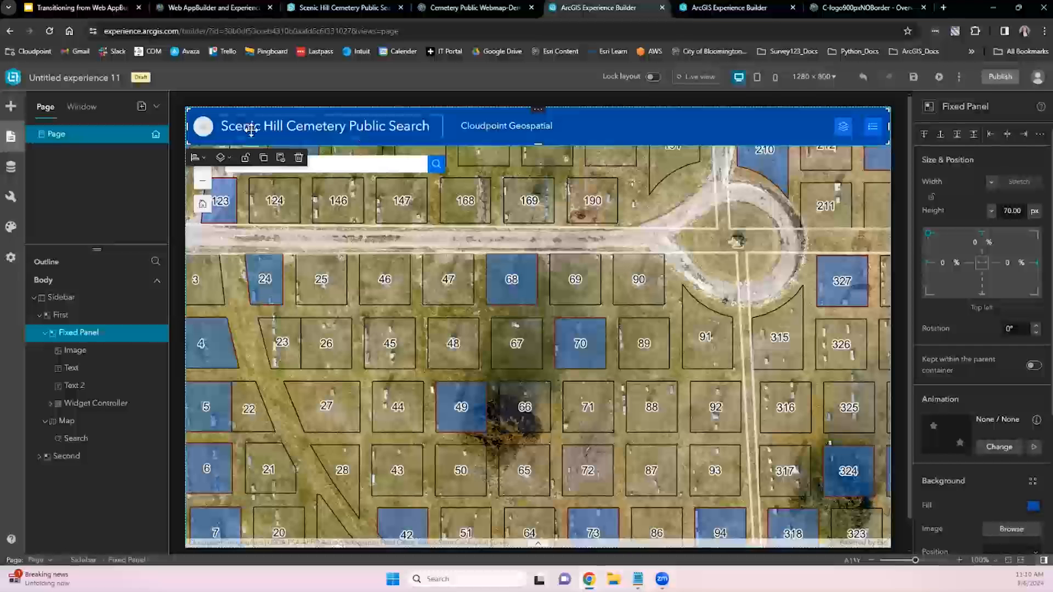
- Select the header's image placeholder and copy the URL of the C-logo900pxNOBorder image item for it
left_click(204, 132)
left_click(205, 132)
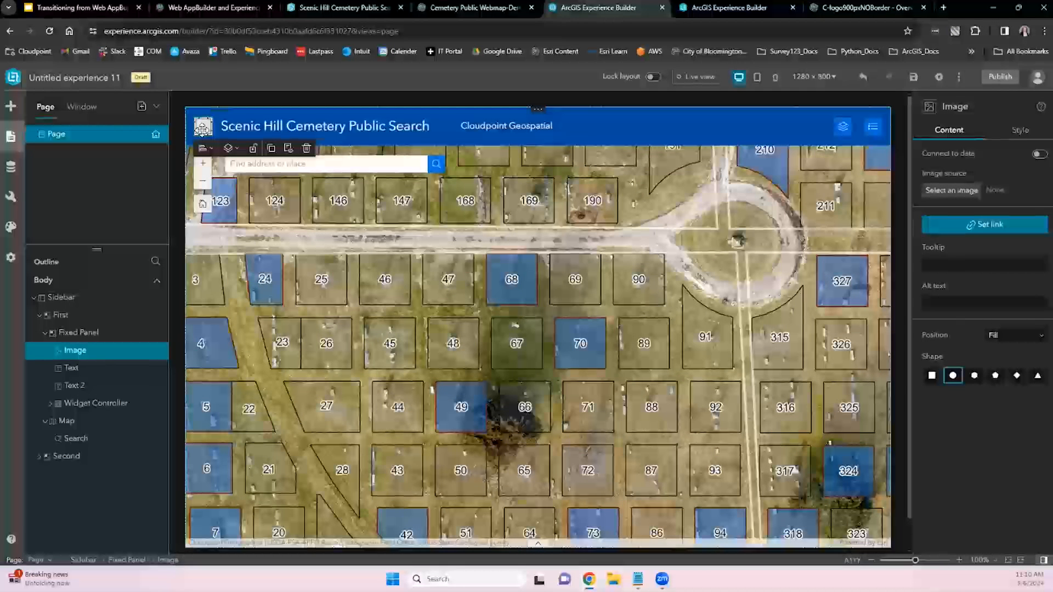
left_click(837, 9)
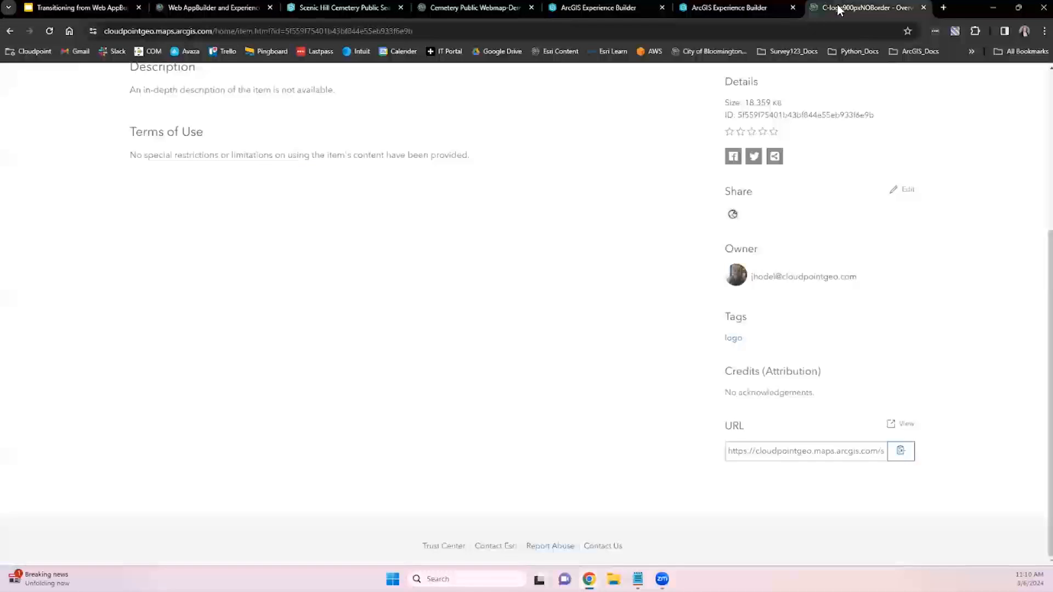
scroll(457, 326, "up", 5)
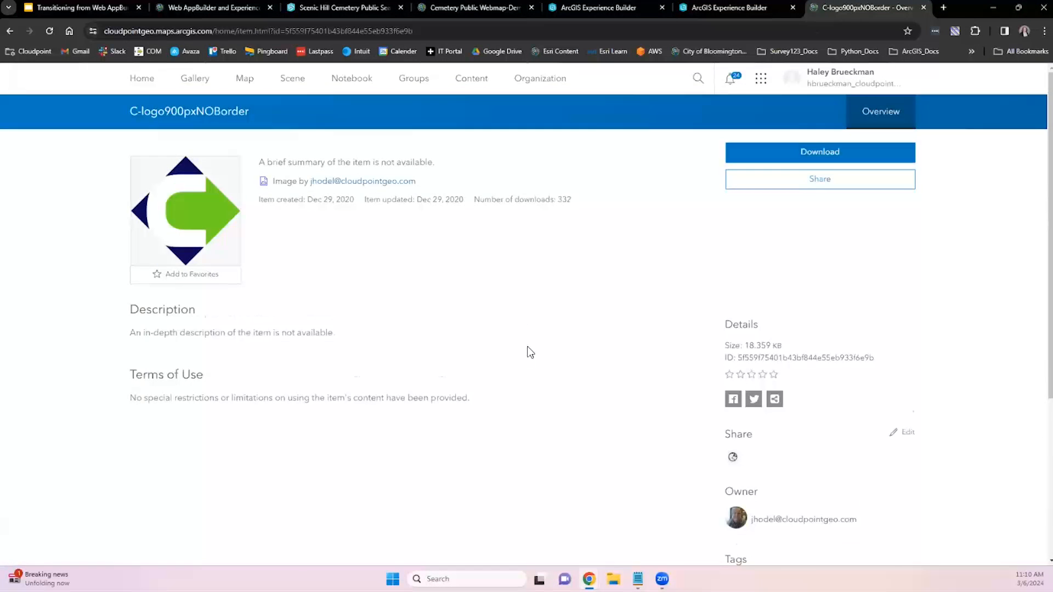
scroll(527, 352, "down", 4)
left_click(900, 472)
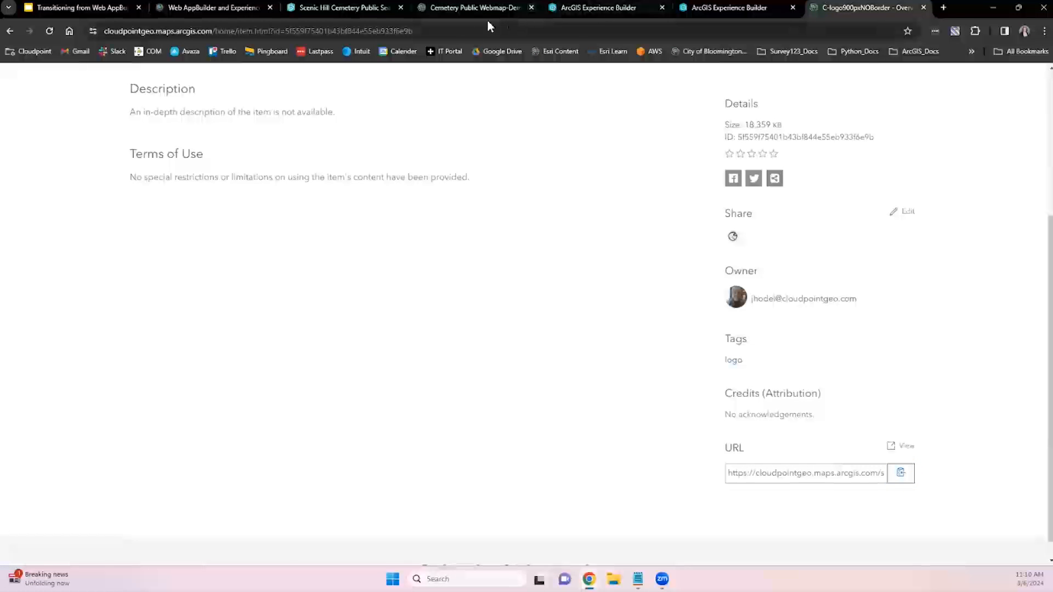
- Set the header image's source to the copied C-logo900pxNOBorder item URL in the experience
left_click(590, 11)
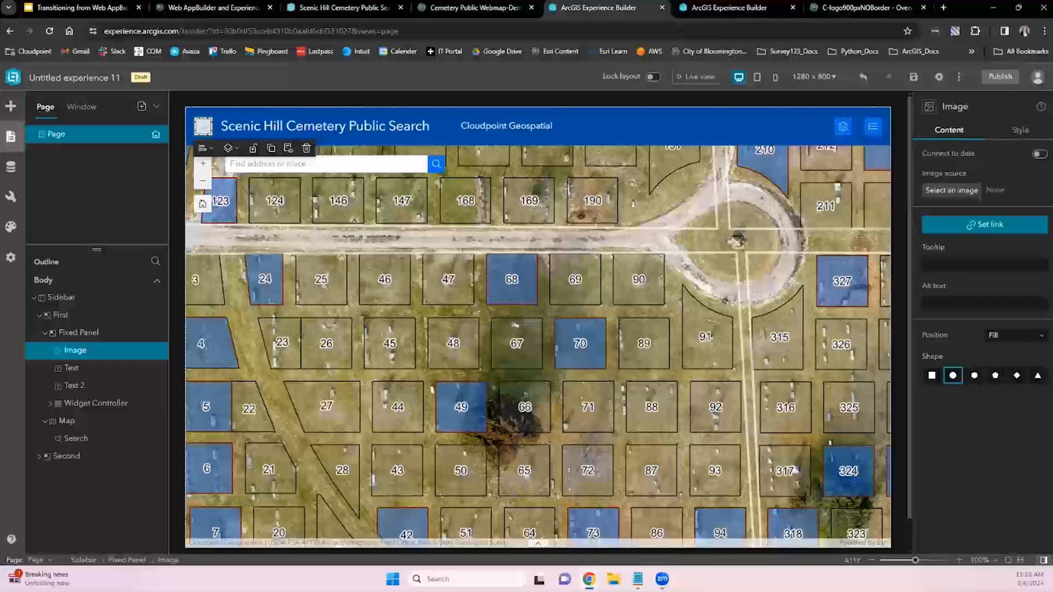
left_click(952, 190)
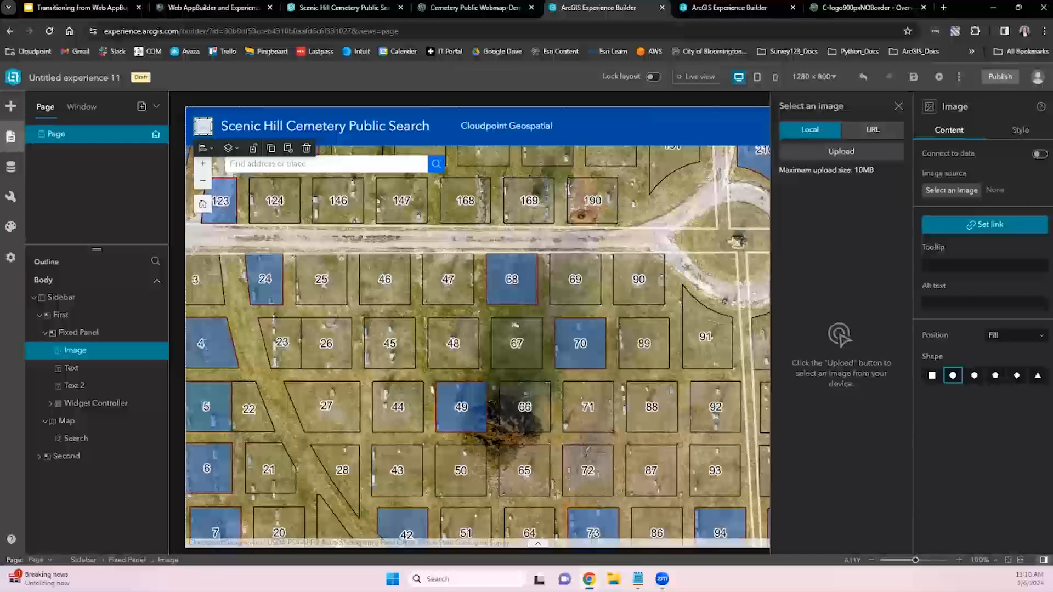
left_click(873, 130)
left_click(848, 161)
key("ctrl+v")
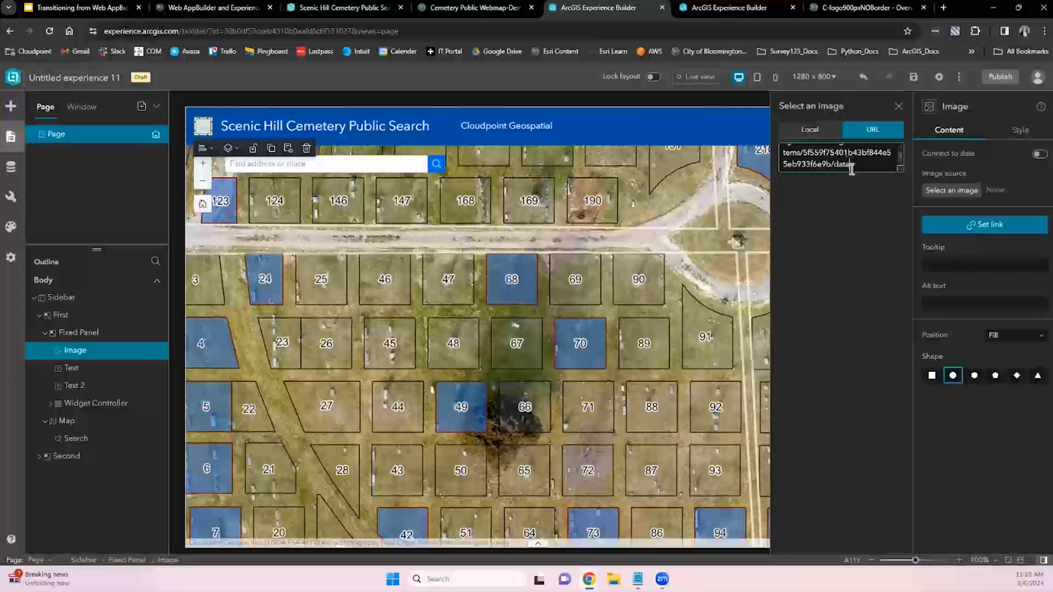
left_click(853, 249)
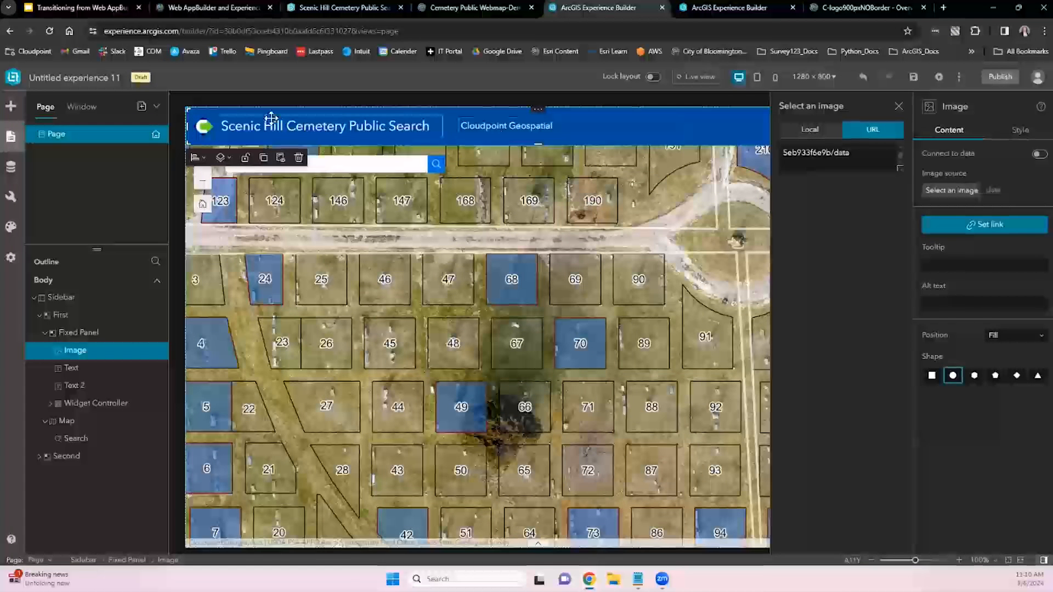
left_click(205, 132)
left_click(204, 129)
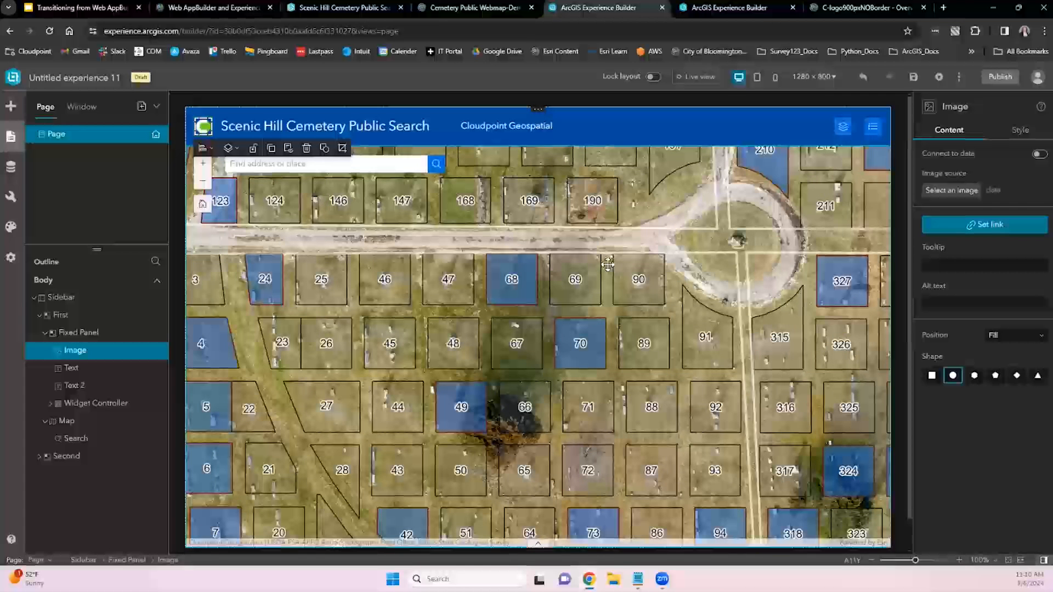
- Inspect the header's widget controller and the settings of its Map Layers and Legend widgets
left_click(700, 135)
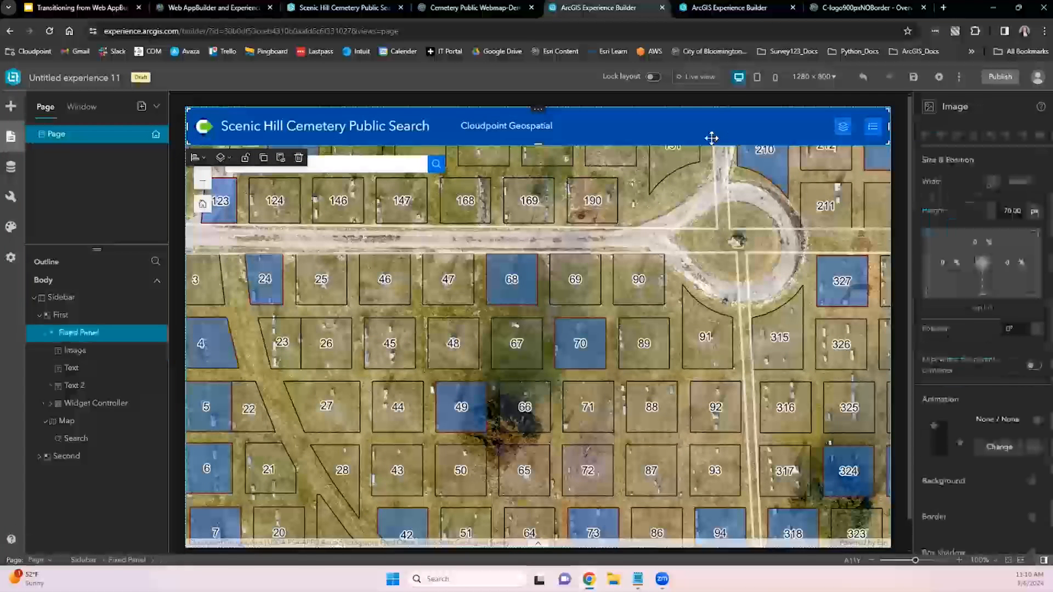
left_click(829, 116)
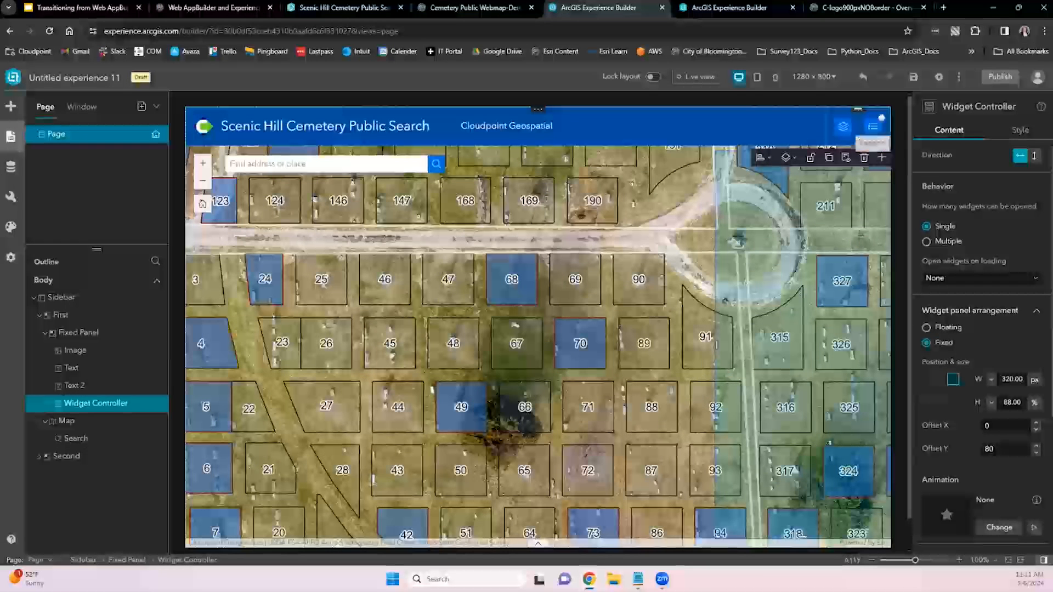
left_click(843, 133)
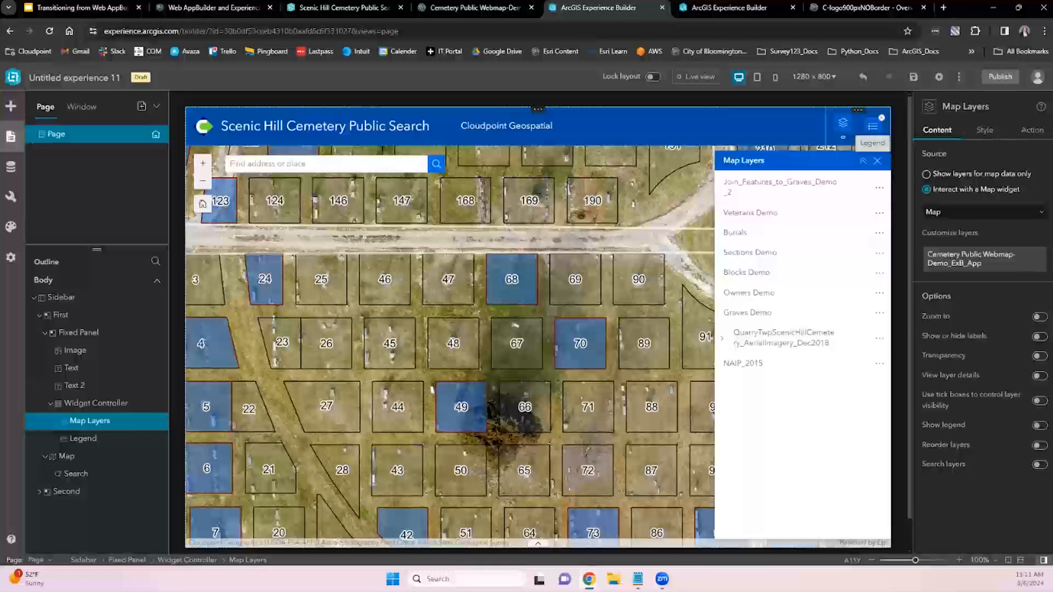
left_click(873, 127)
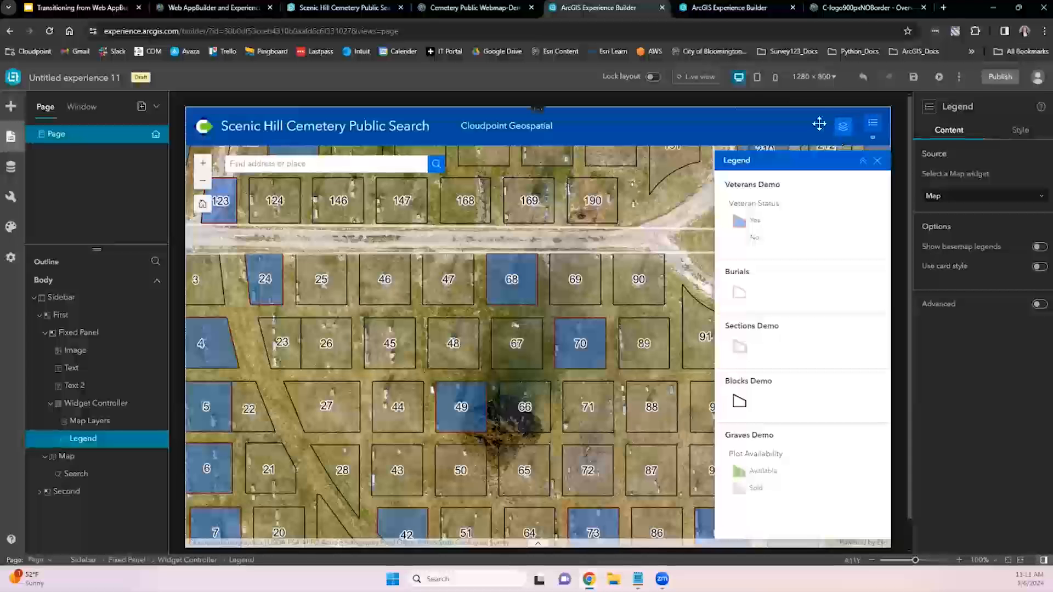
left_click(831, 113)
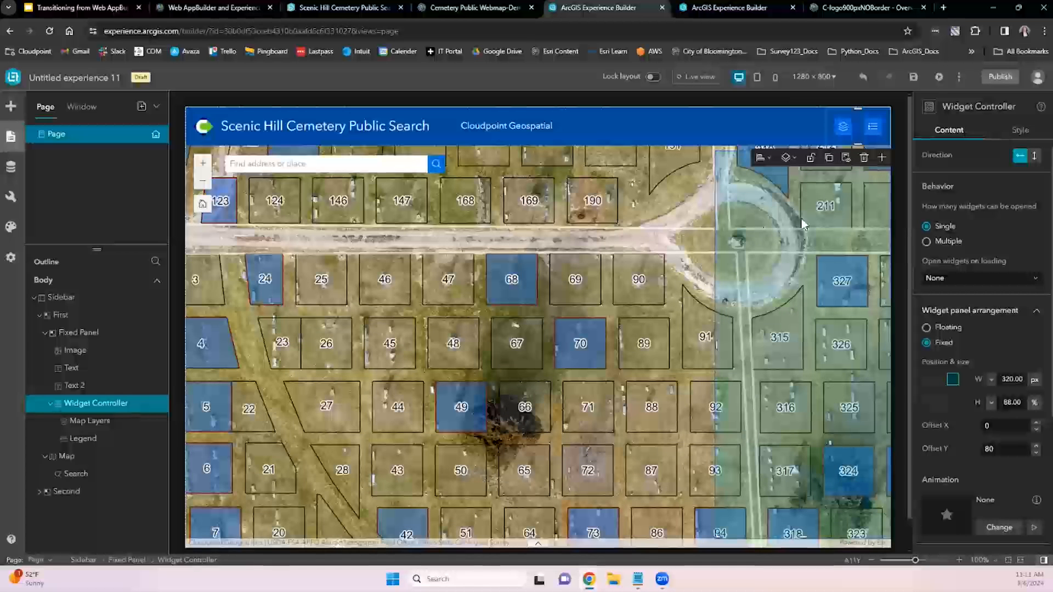
left_click(10, 106)
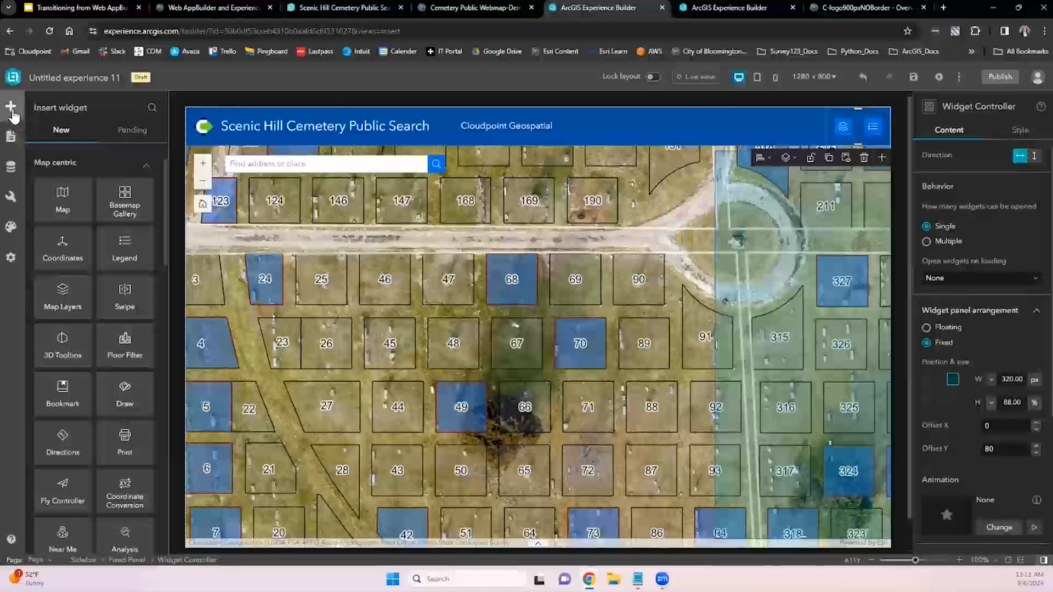
left_click(152, 108)
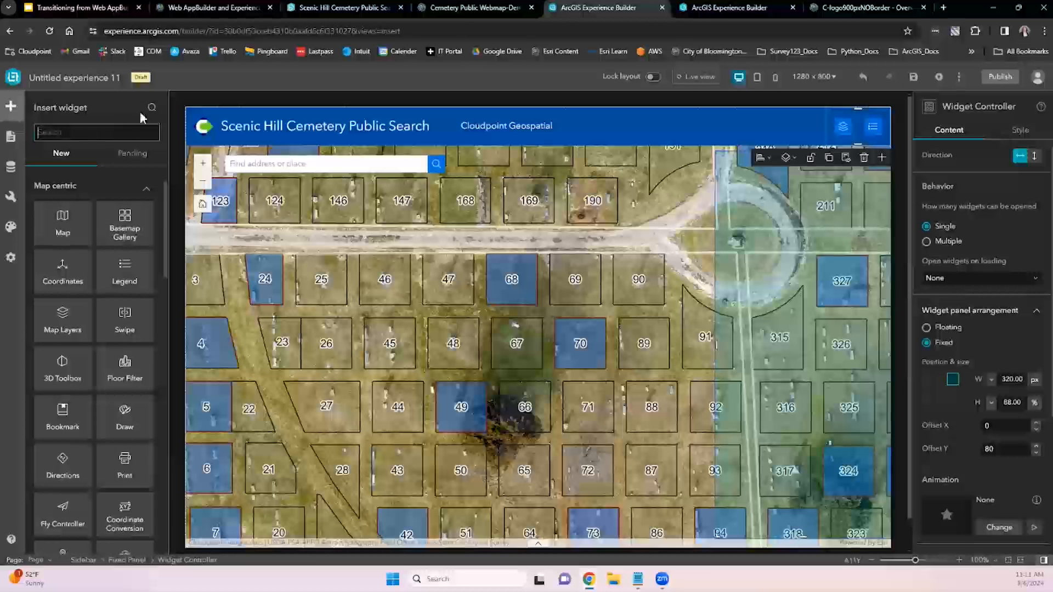
type("lay")
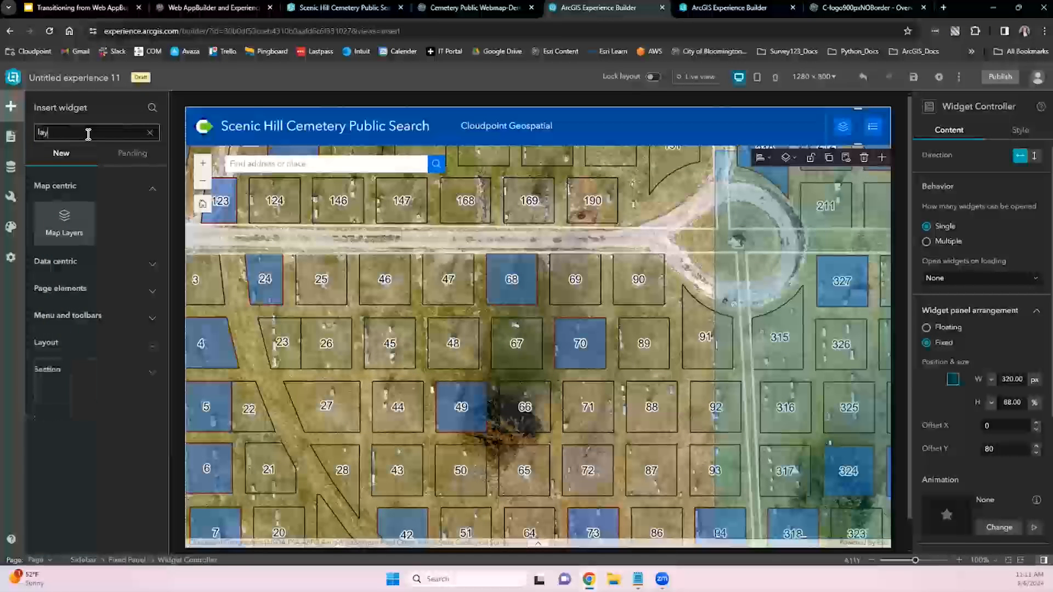
left_click_drag(64, 222, 534, 308)
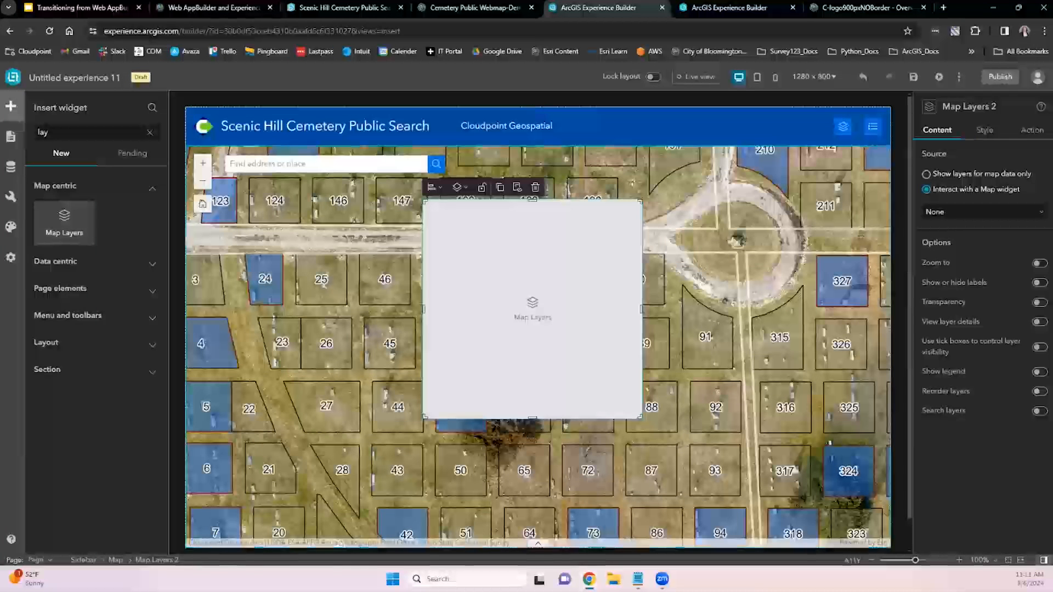
left_click(983, 213)
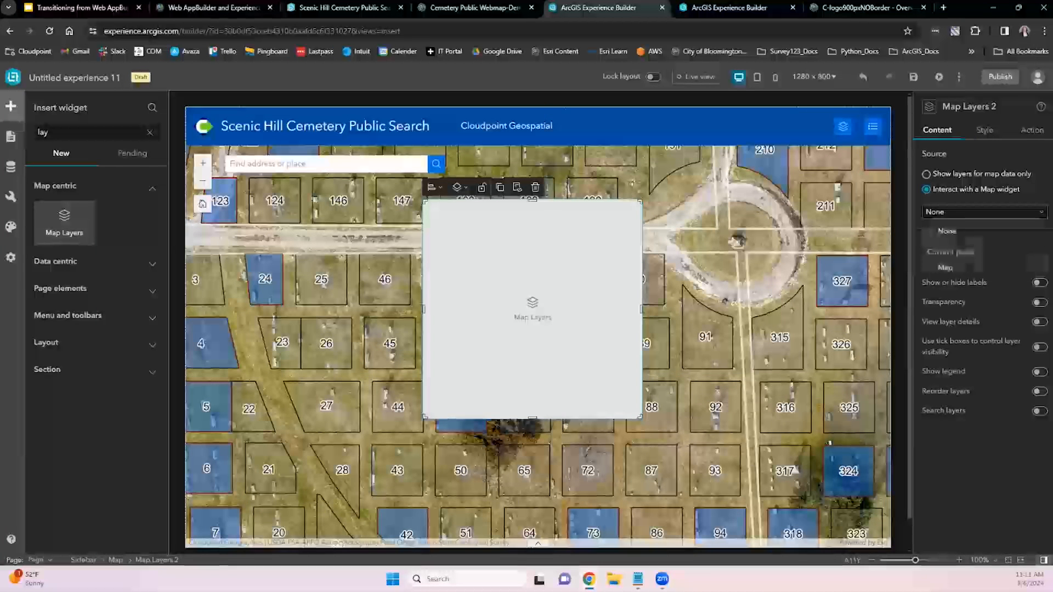
left_click(945, 267)
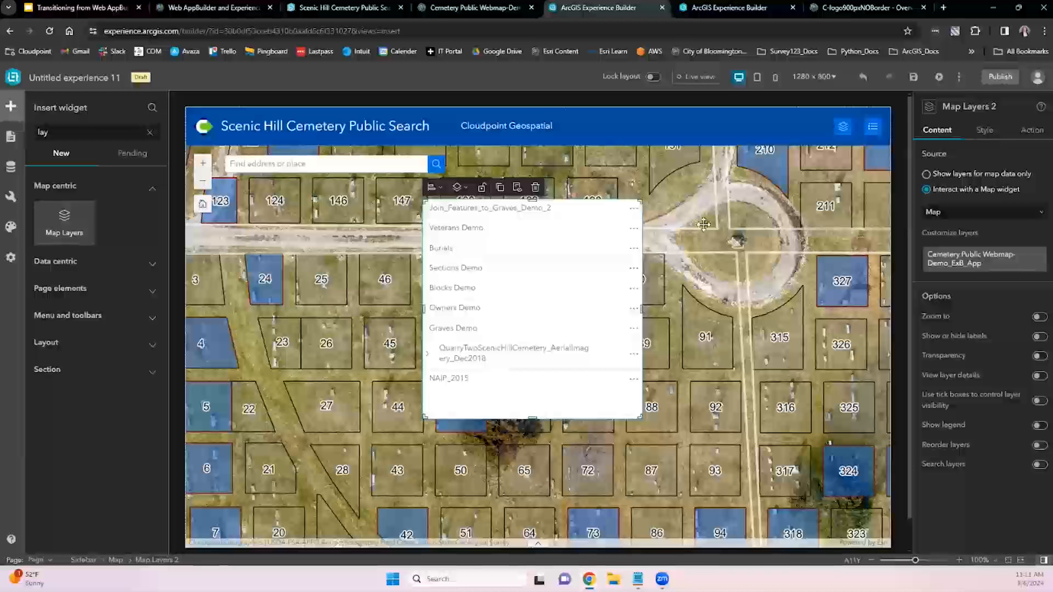
left_click(535, 187)
left_click(534, 185)
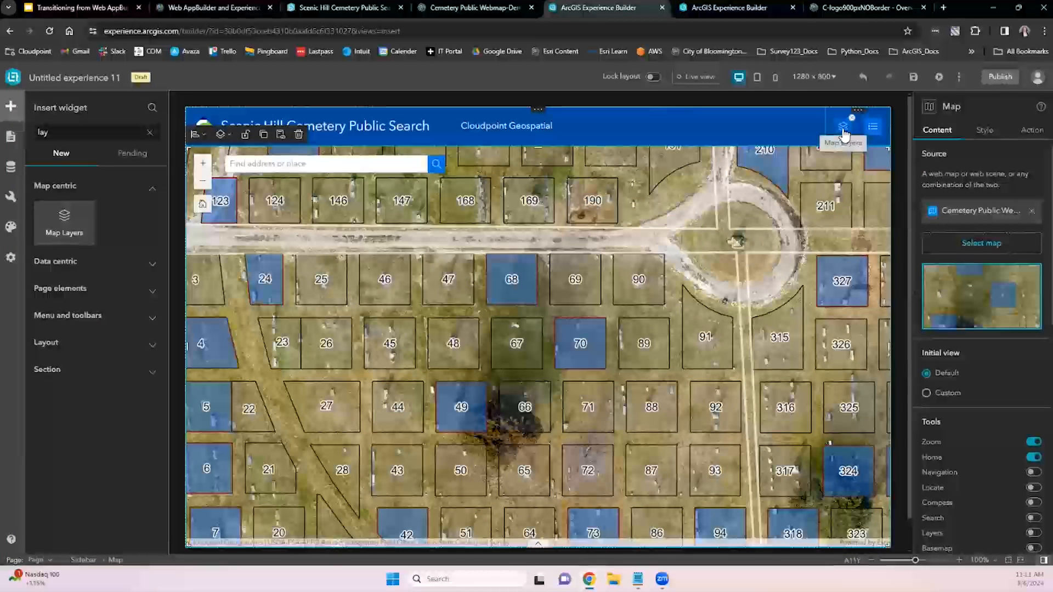
- Exclude the Join_Features_to_Graves_Demo_2, NAIP_2015 and QuarryTwpScenicHillCemetery_AerialImagery_Dec2018 layers from the header's Map Layers widget, and enable tick boxes for layer visibility
left_click(843, 129)
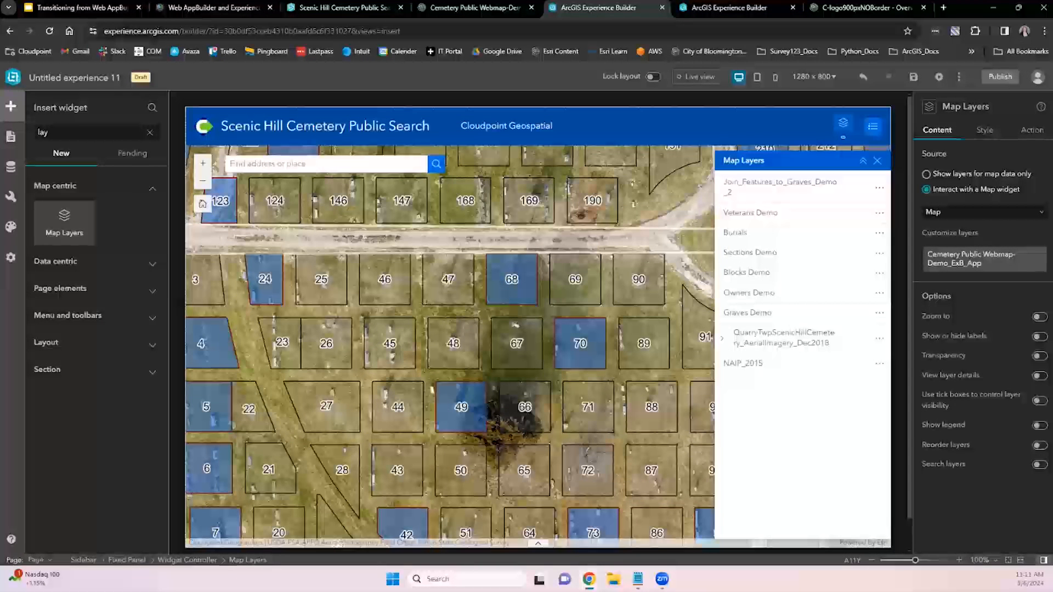
left_click(984, 258)
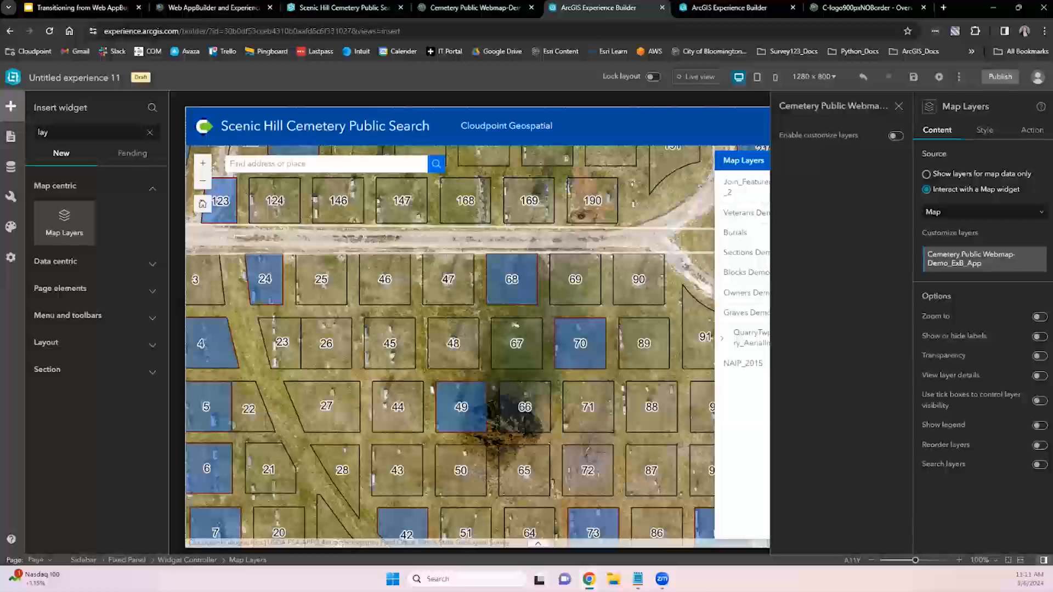
left_click(895, 136)
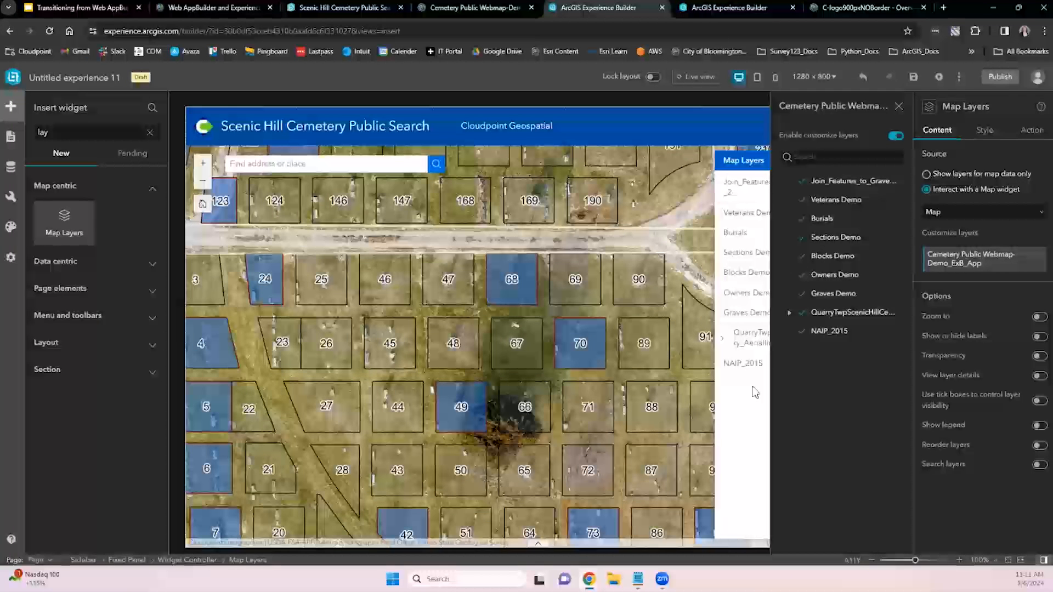
left_click(801, 180)
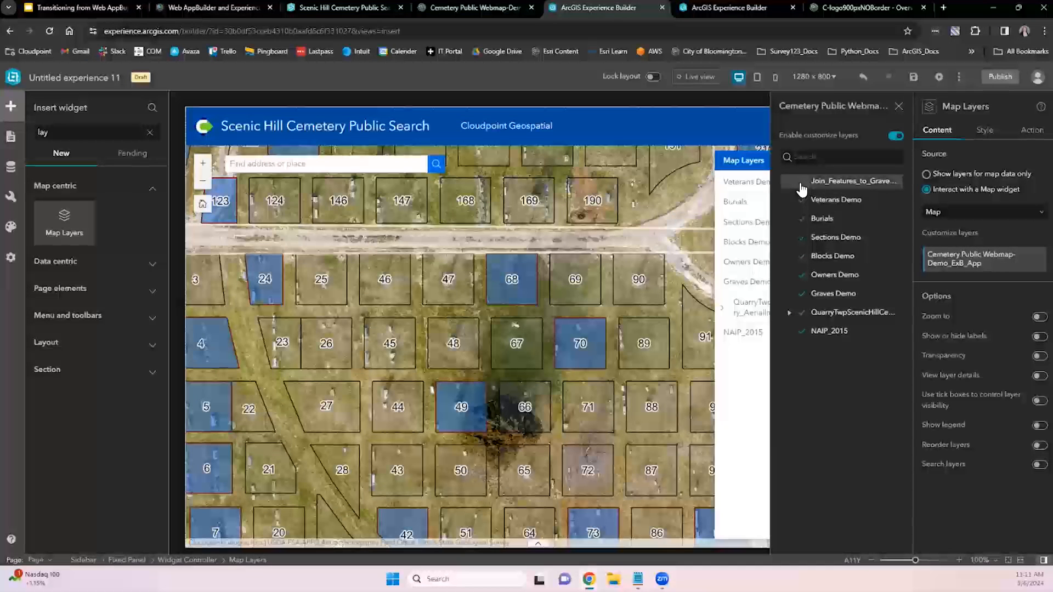
left_click(801, 331)
left_click(802, 312)
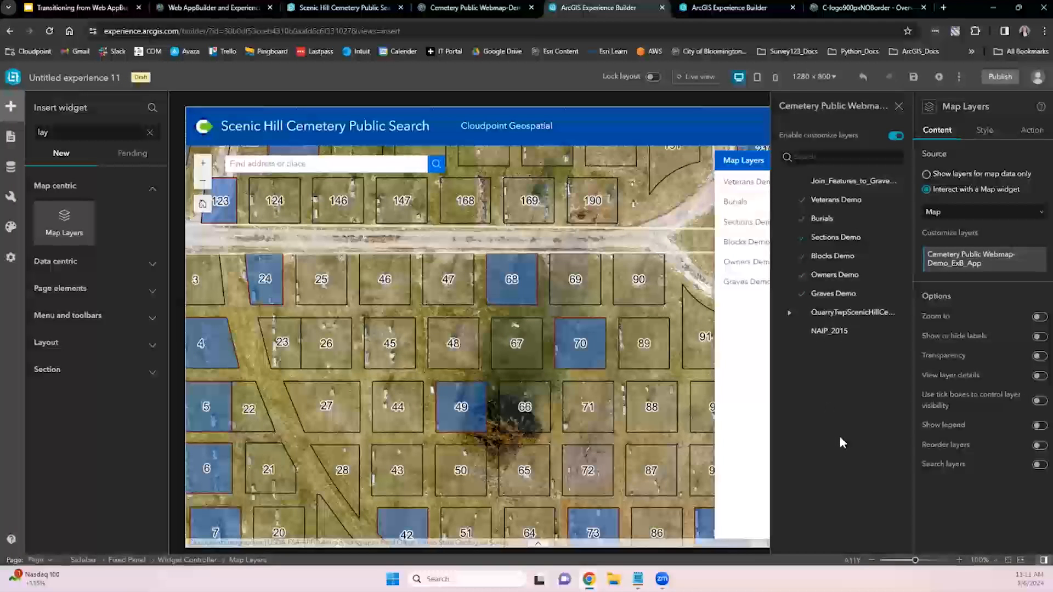
left_click(898, 106)
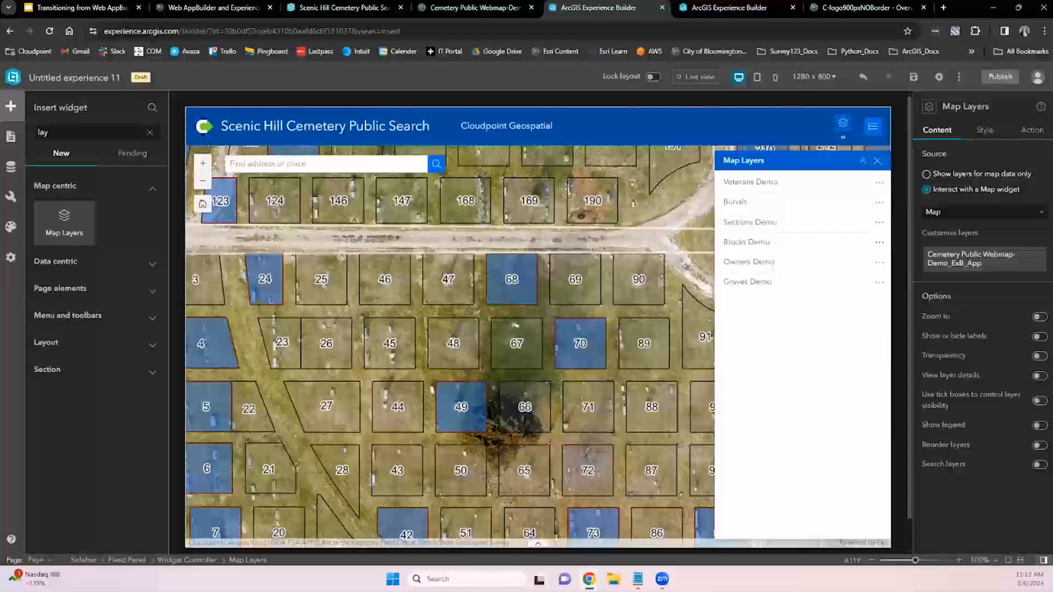
left_click(1039, 400)
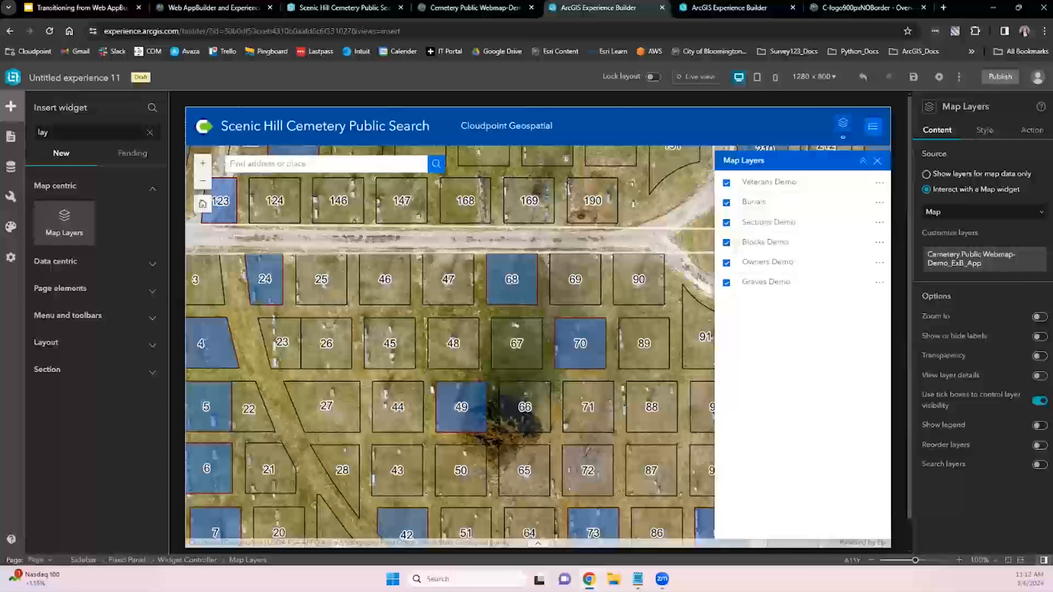
left_click(876, 160)
- Compare the experience's Legend widget with the layer list and legend in the original Web AppBuilder app
left_click(872, 126)
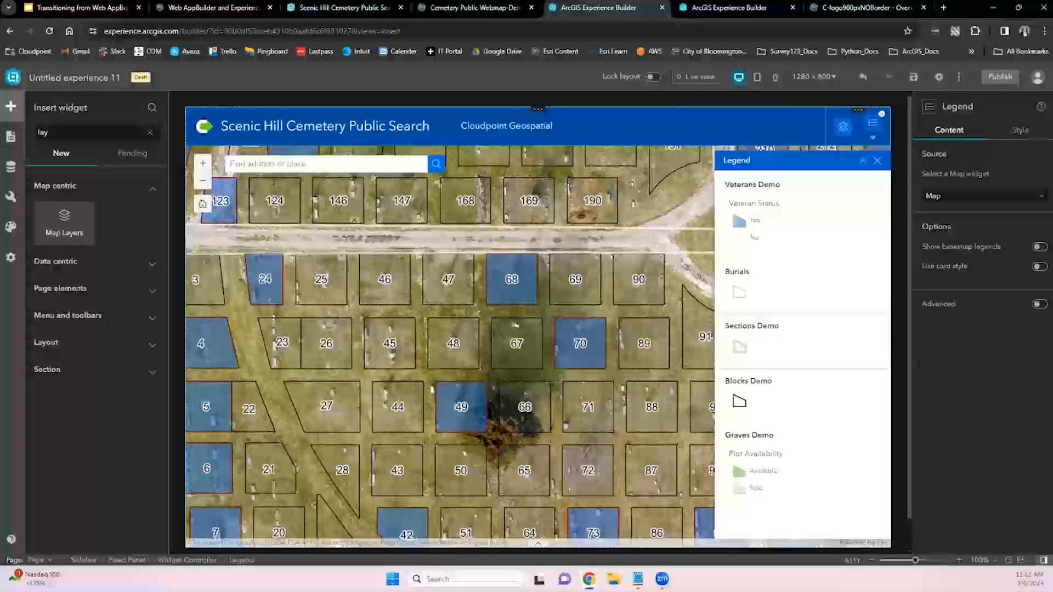
left_click(340, 7)
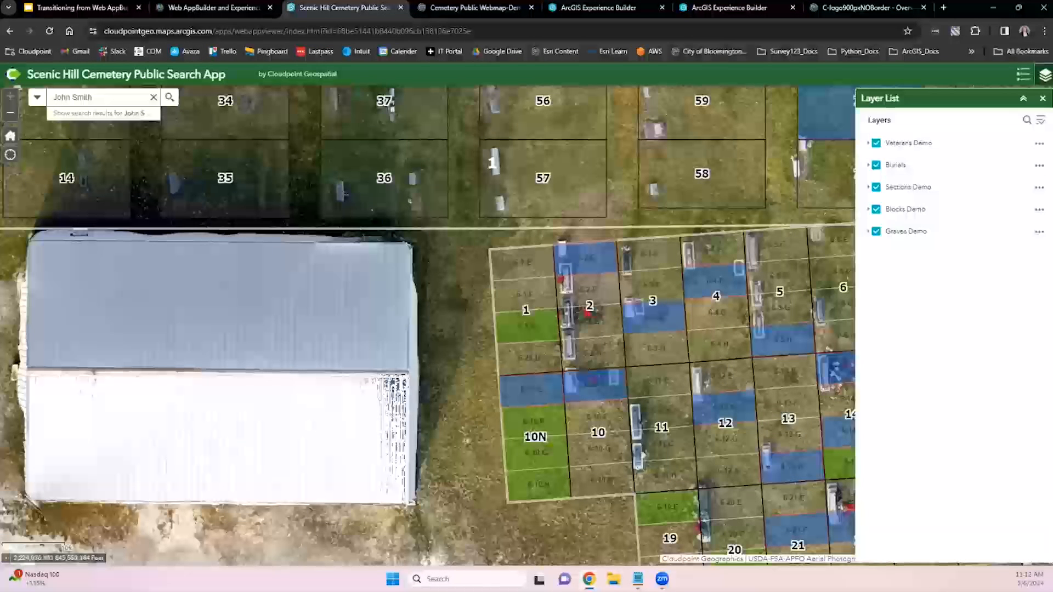
left_click(1045, 75)
left_click(1023, 76)
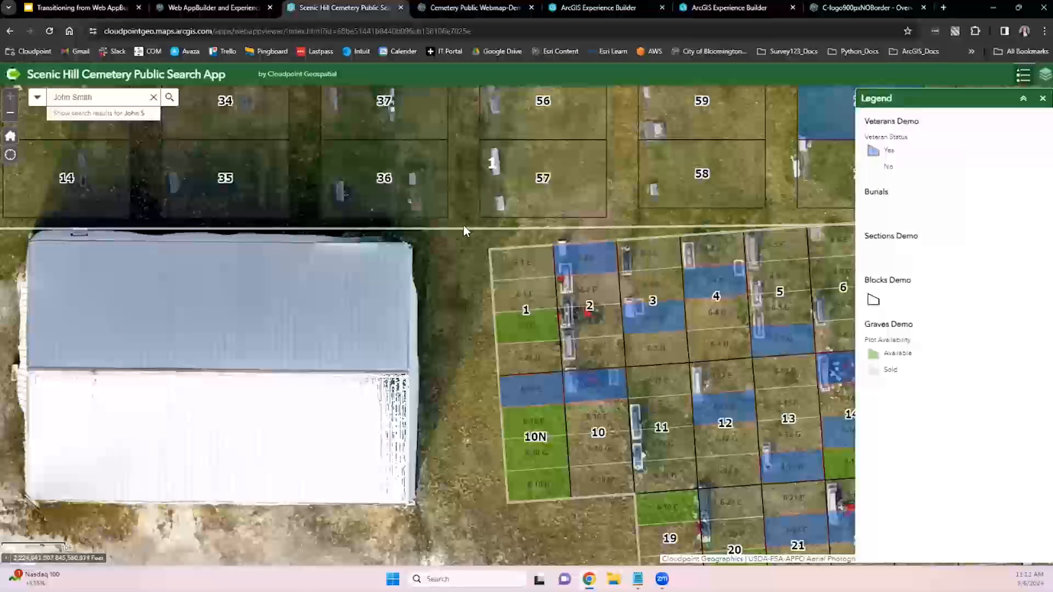
left_click(588, 6)
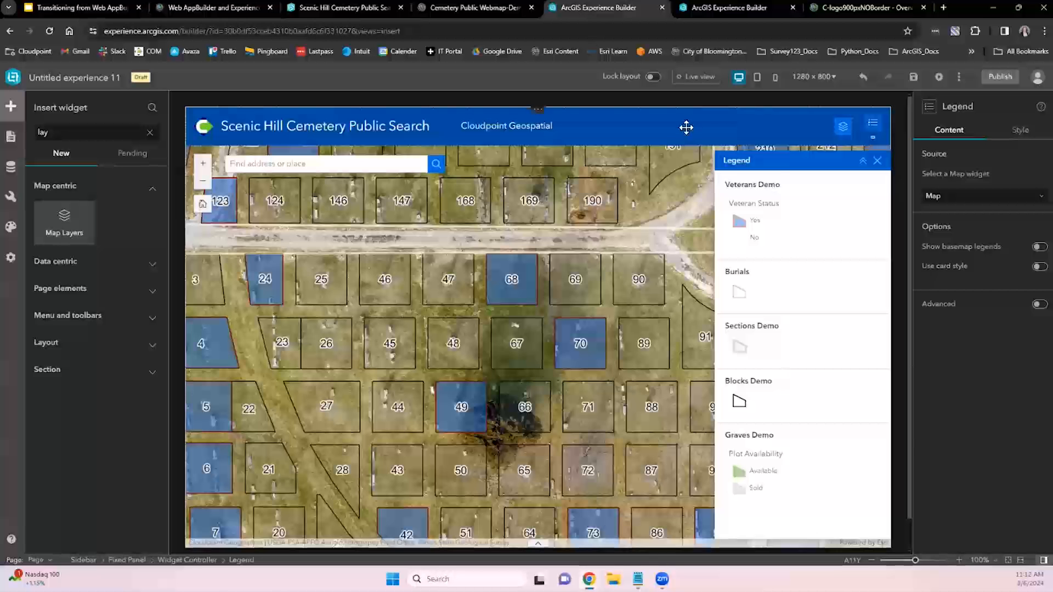
- Set the header's widget controller to open the Legend widget on loading
left_click(833, 114)
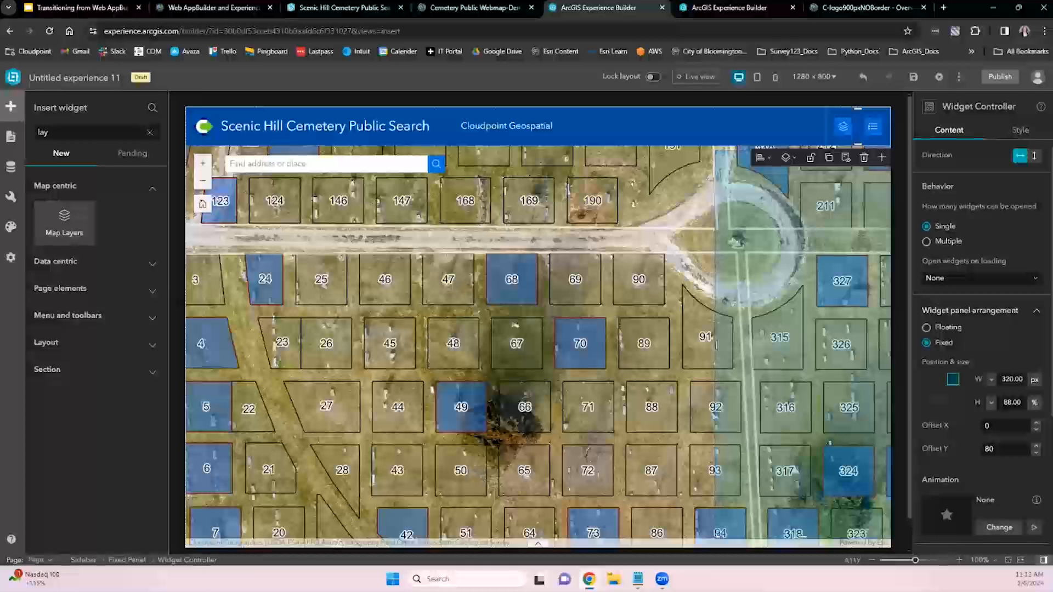
left_click(982, 278)
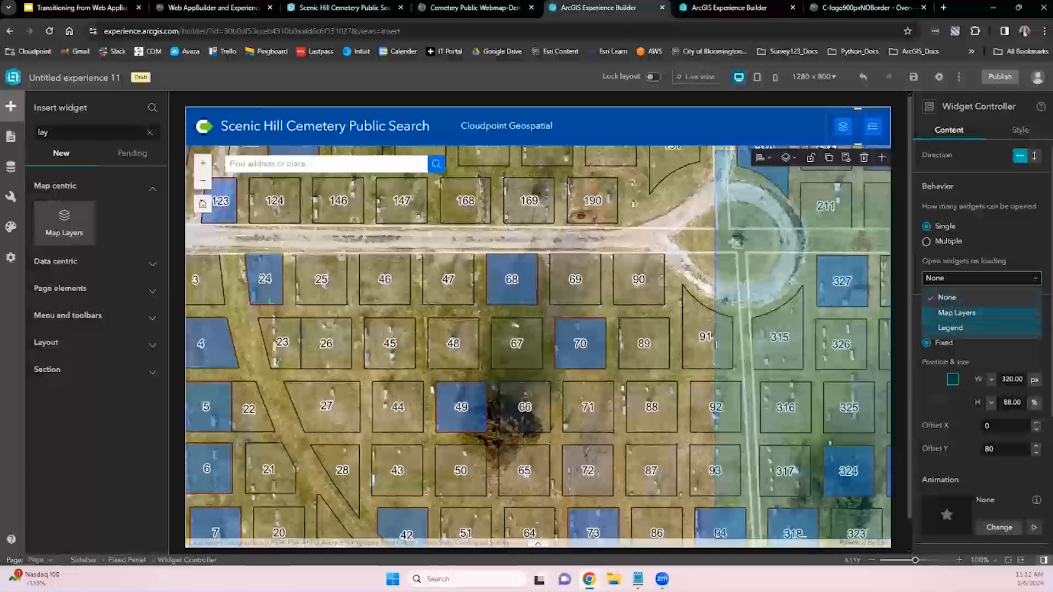
left_click(981, 328)
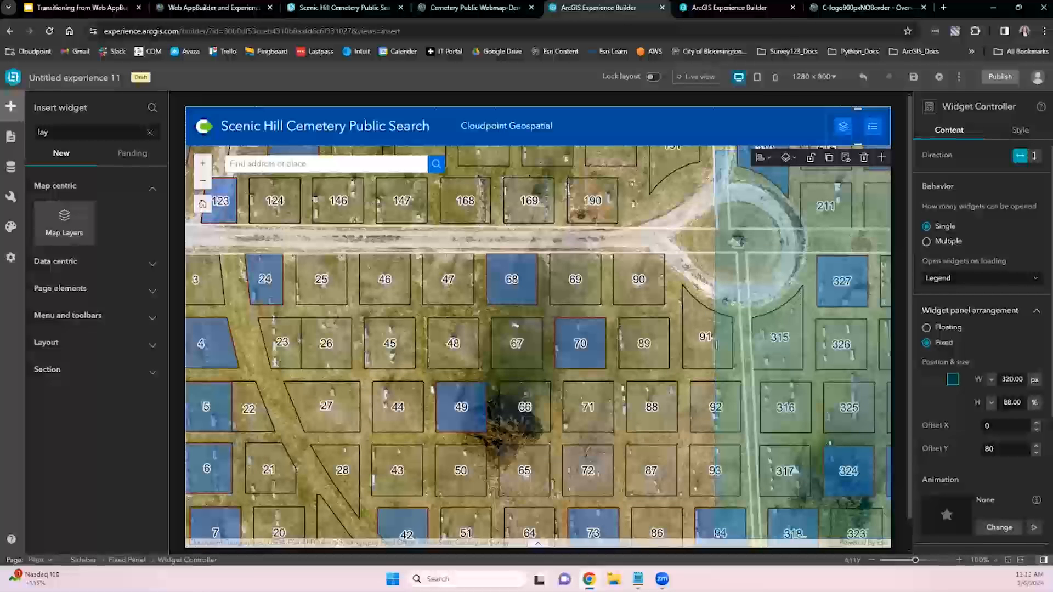
- Set the widget controller's fixed panel to offset X -1, width 20% and height 98%
scroll(987, 400, "down", 1)
left_click_drag(993, 371, 945, 397)
type("-1")
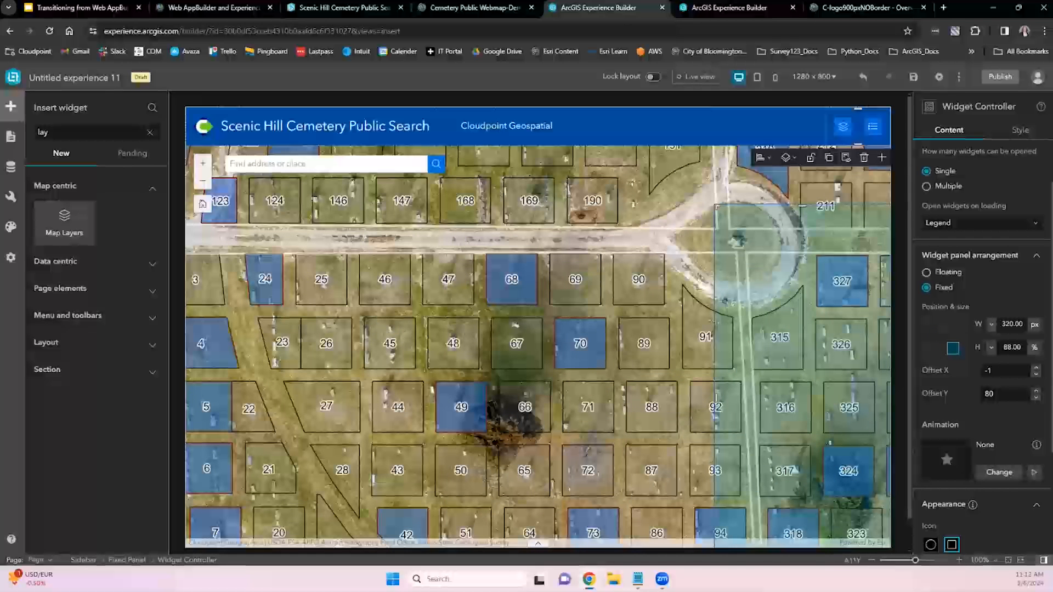
left_click(1034, 324)
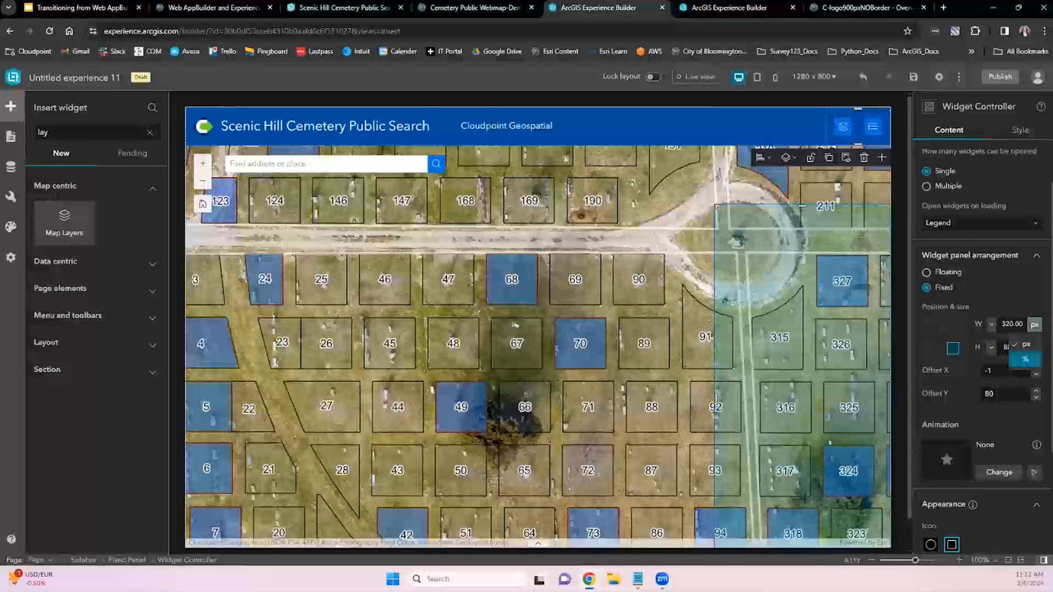
left_click(1025, 359)
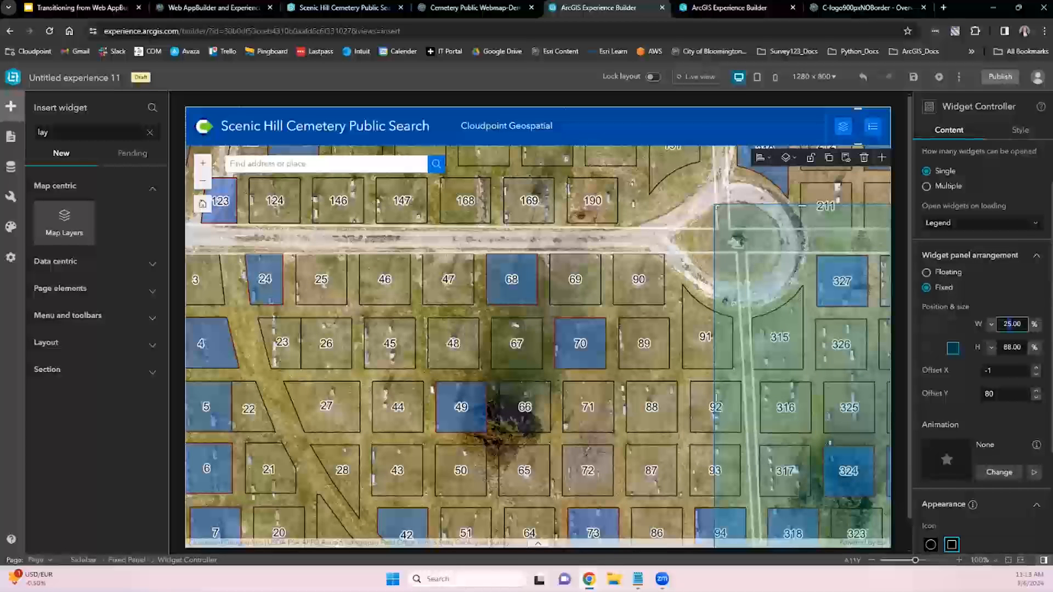
left_click(1006, 346)
double_click(1007, 347)
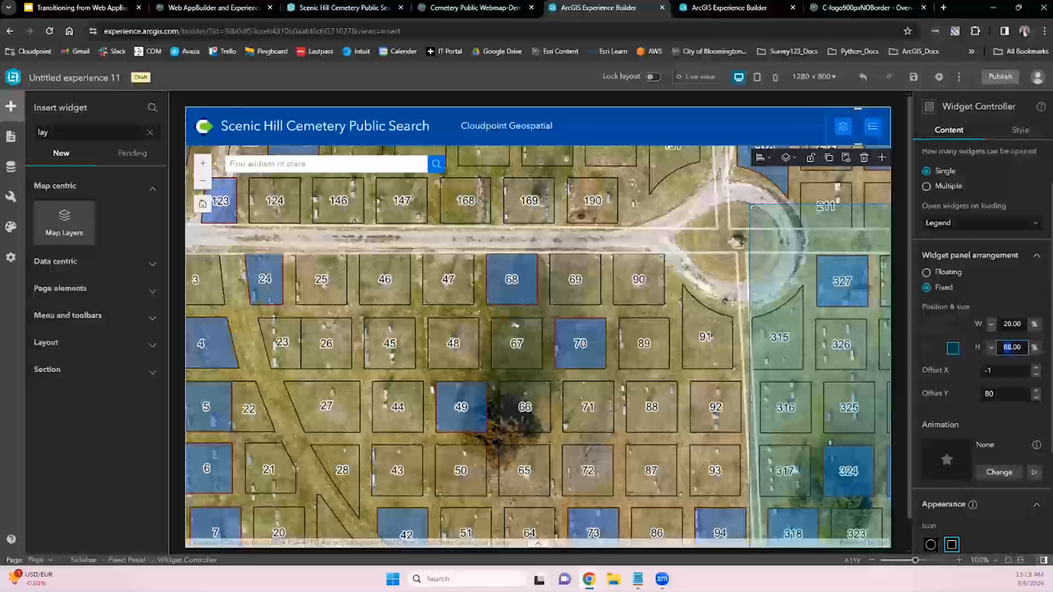
type("98")
key("Return")
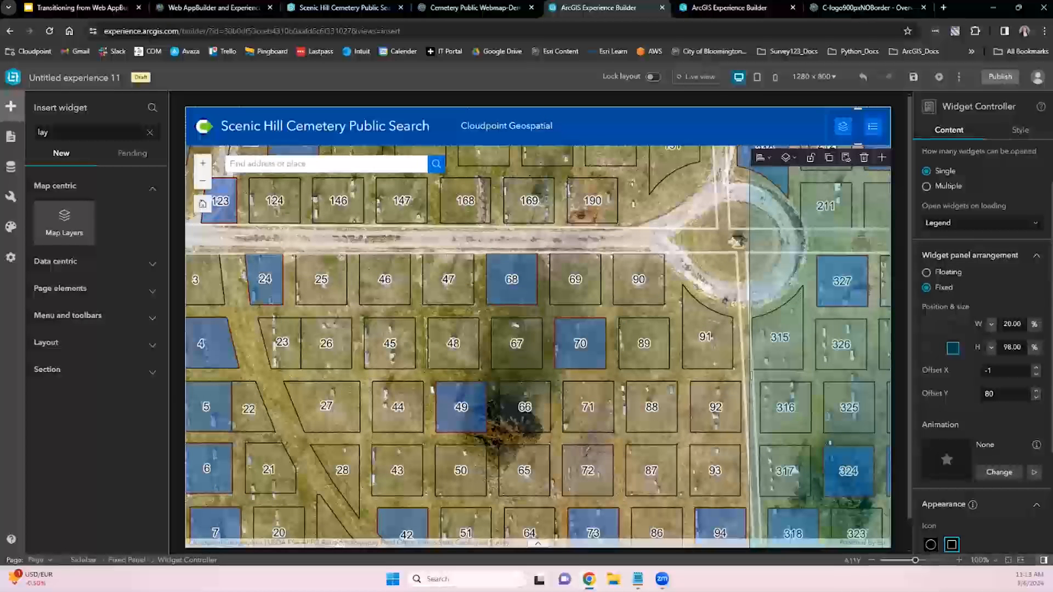
- Save the experience, preview it with the splash window dismissed to check the Legend panel, and close the preview
key("ctrl+s")
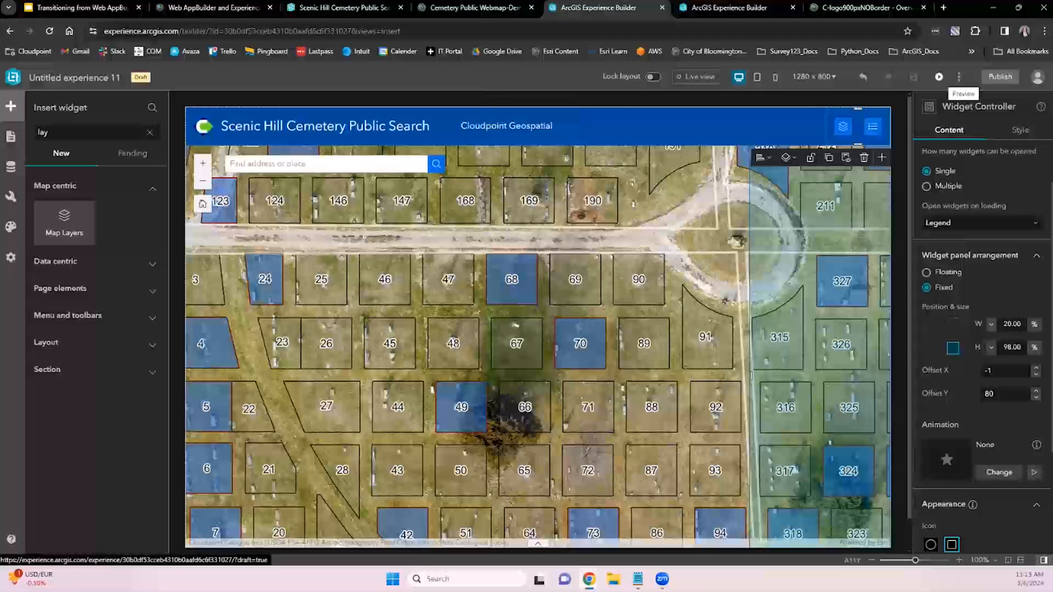
left_click(938, 76)
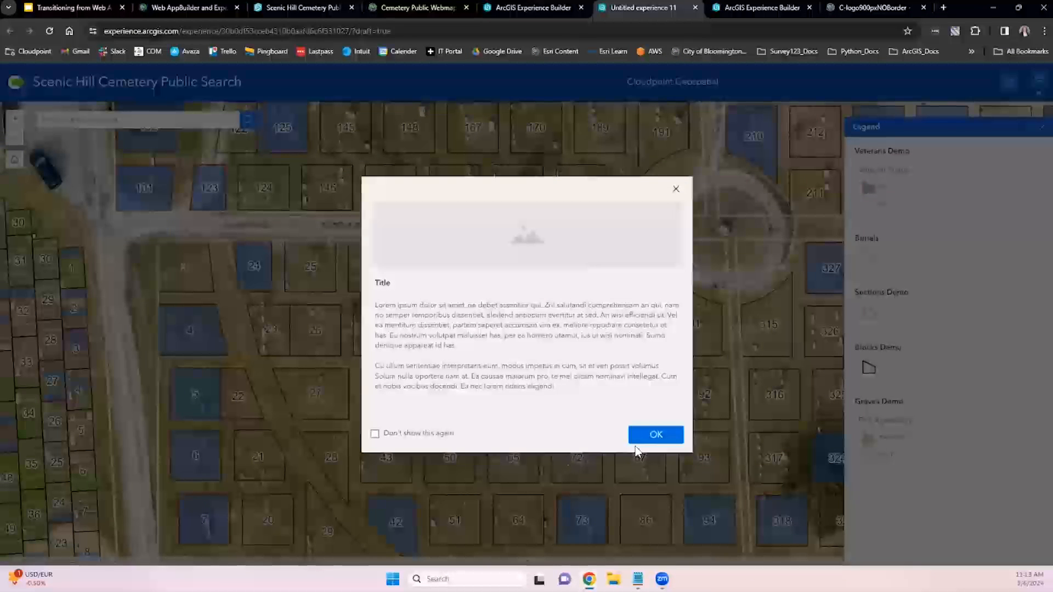
left_click(654, 439)
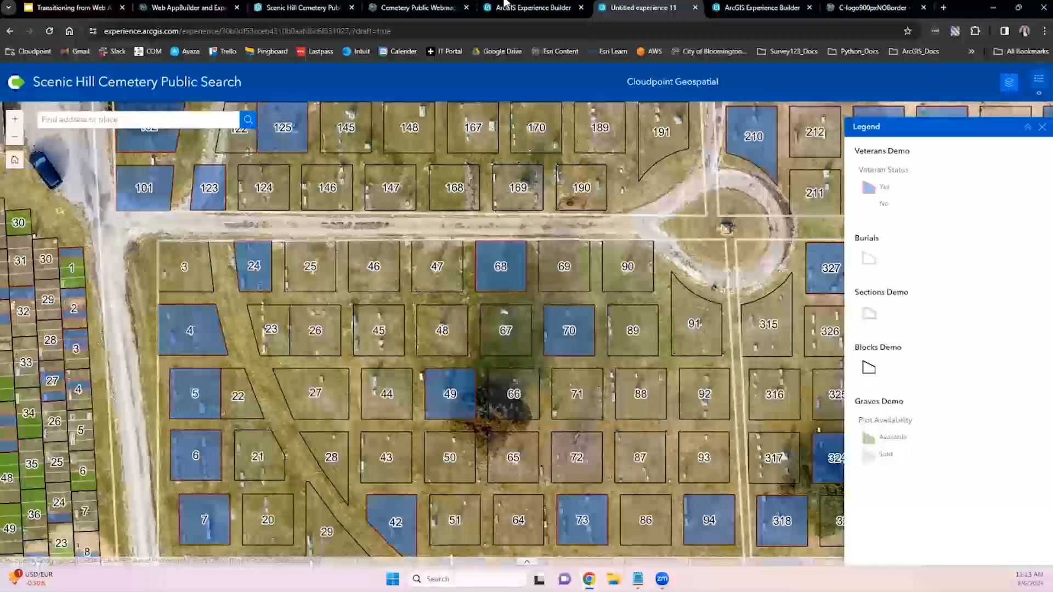
left_click(693, 9)
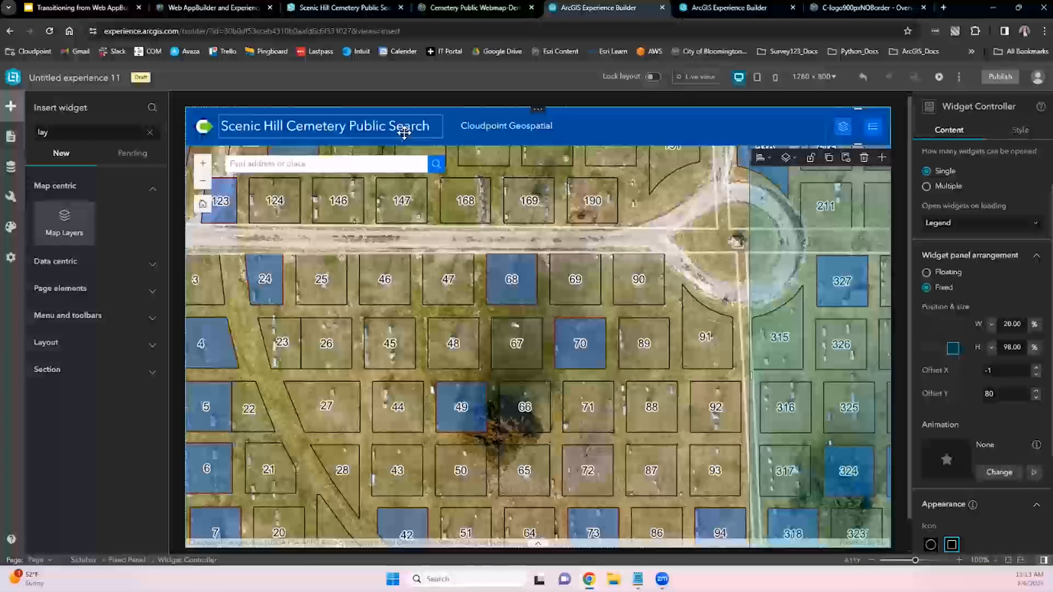
- Compare the map's Search widget settings with the search source choices in the original Web AppBuilder app
left_click(374, 162)
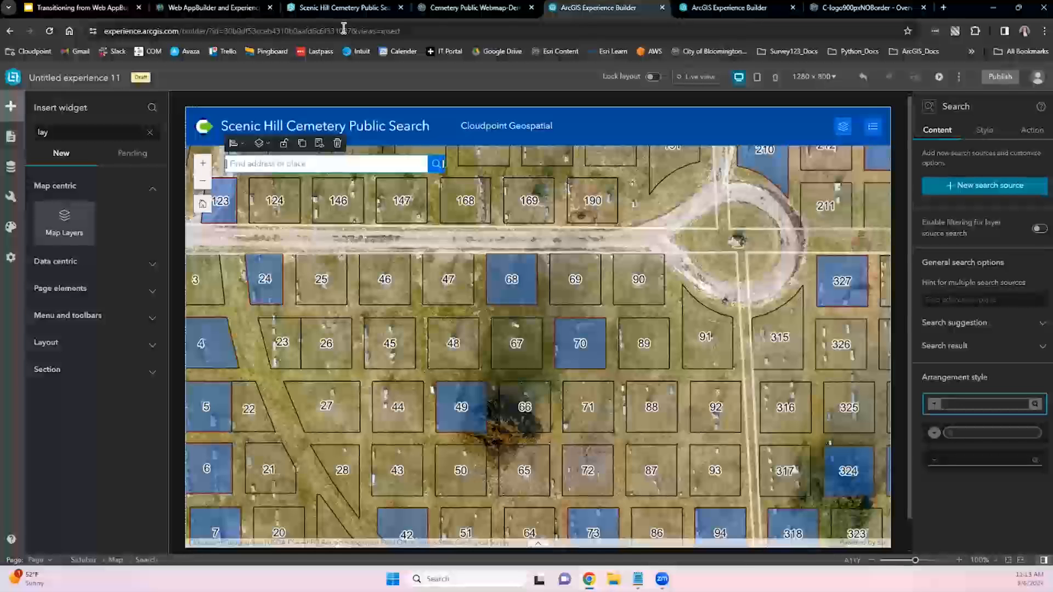
left_click(341, 7)
left_click(37, 97)
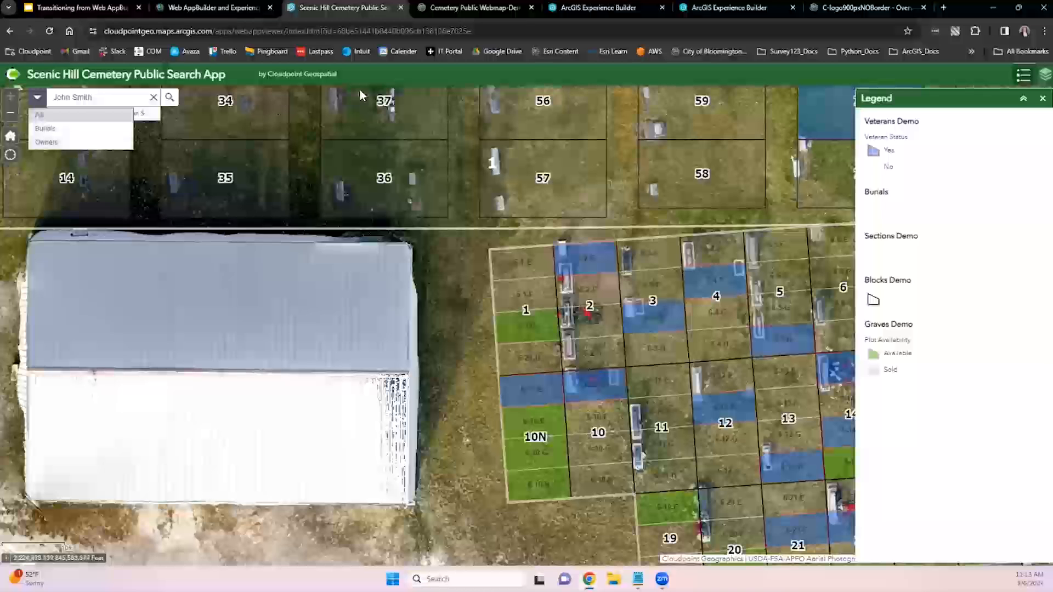
left_click(590, 9)
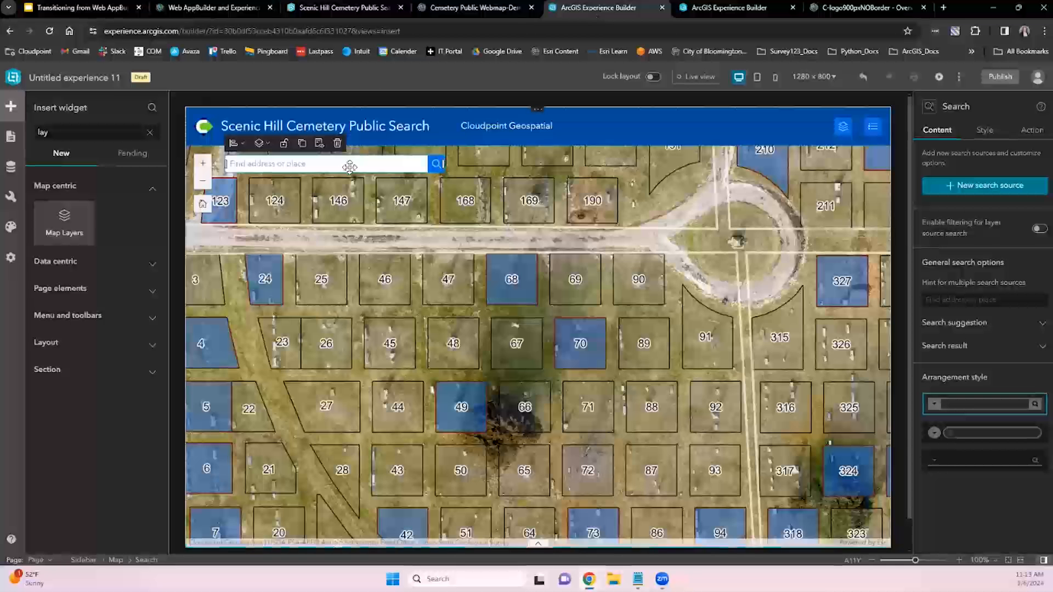
- Test the map's Search widget in live view with a first name, clear the search and return to editing
left_click(695, 77)
left_click(269, 168)
type("John")
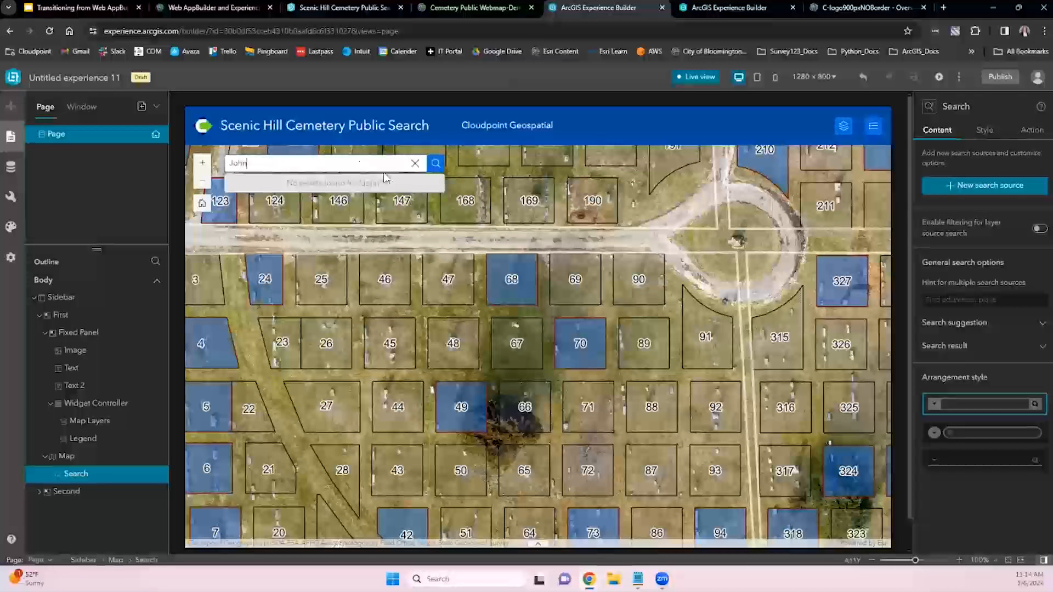
left_click(415, 164)
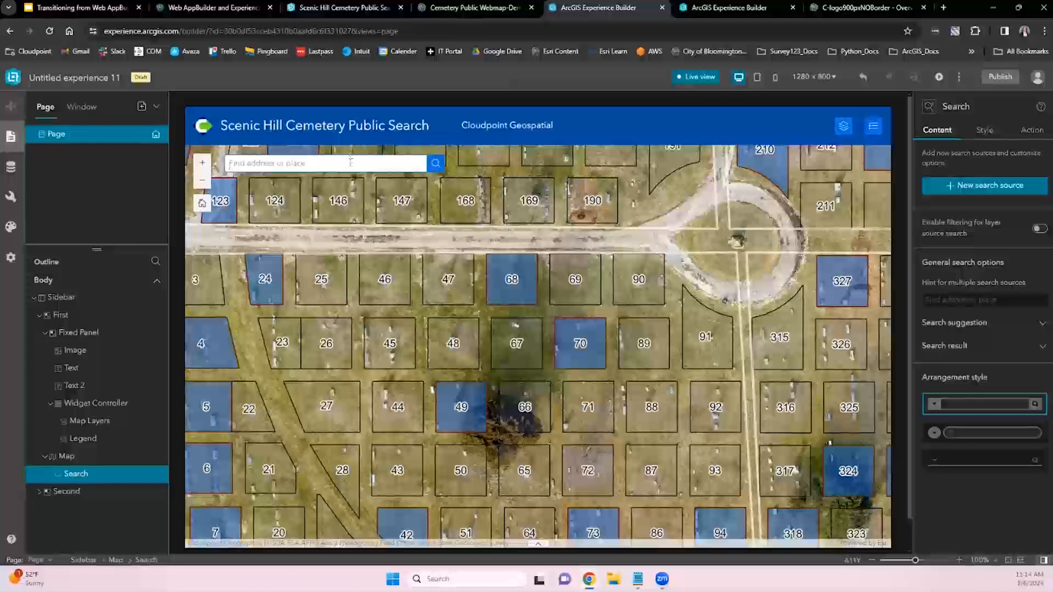
left_click(697, 77)
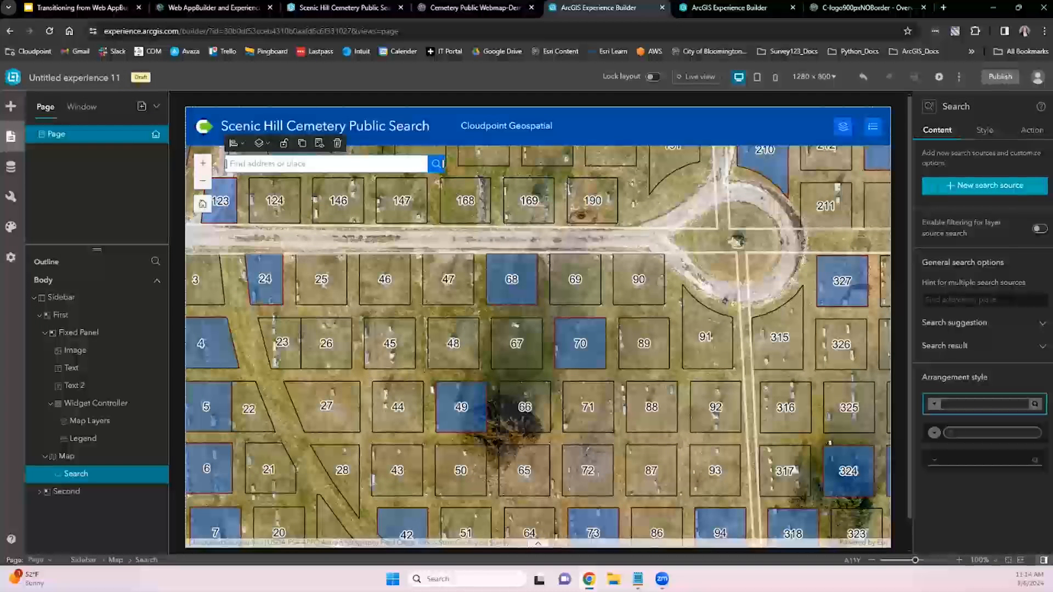
- Add the Burials layer from the cemetery web map as a layer source for the Search widget
left_click(985, 186)
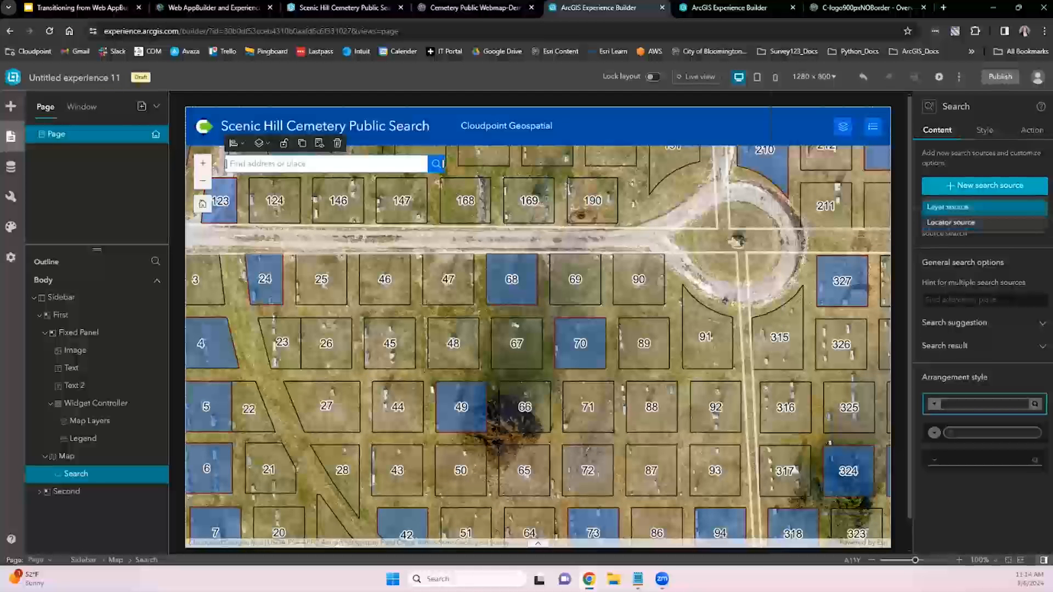
left_click(947, 207)
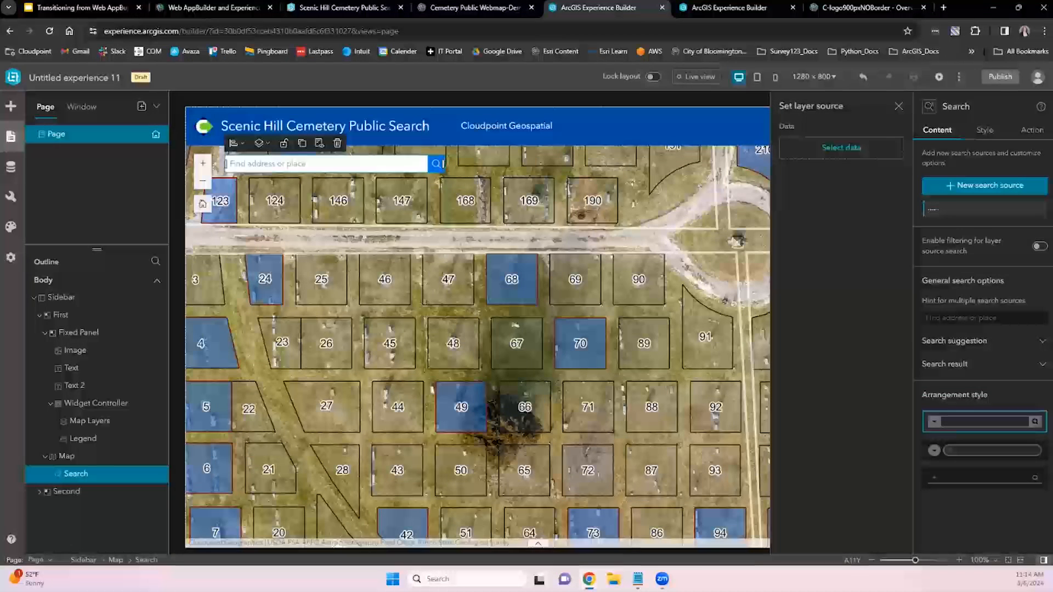
left_click(847, 151)
left_click(785, 179)
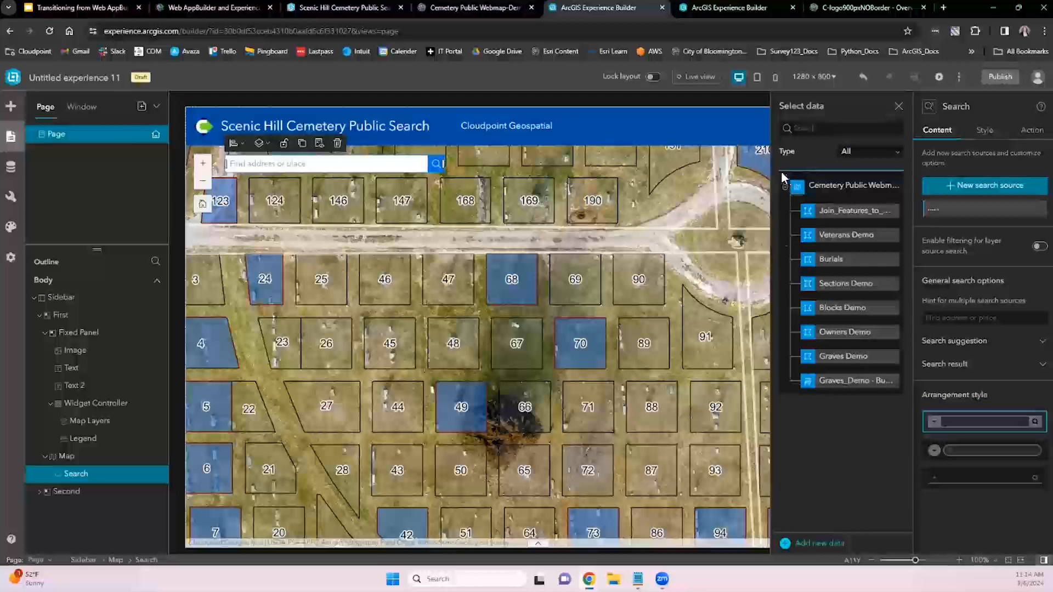
left_click(833, 262)
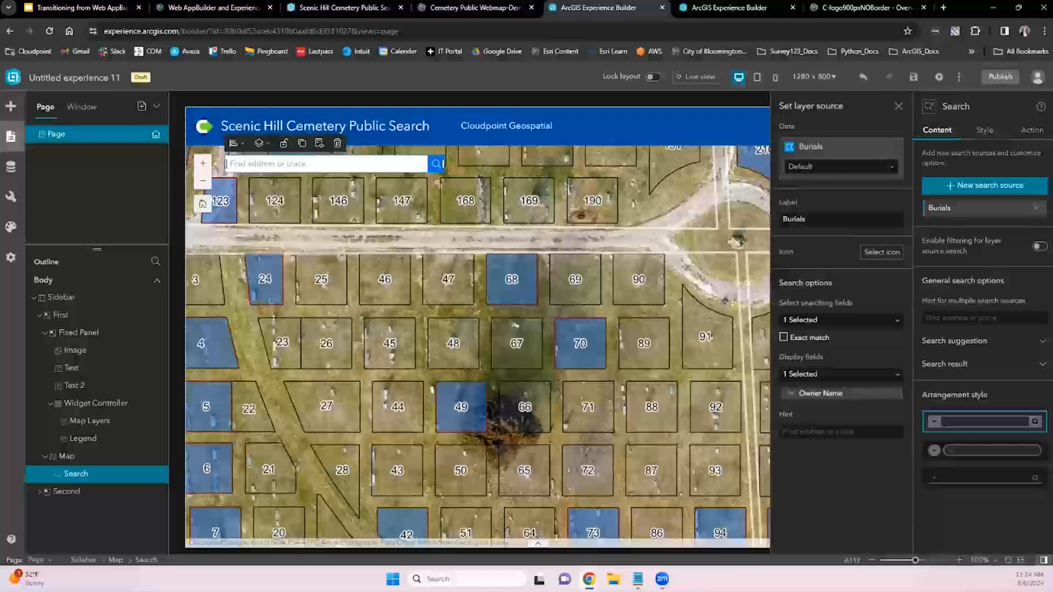
- Make the Burials source search the Full Name field instead of Owner Name
left_click(839, 319)
scroll(854, 421, "down", 1)
scroll(854, 421, "down", 5)
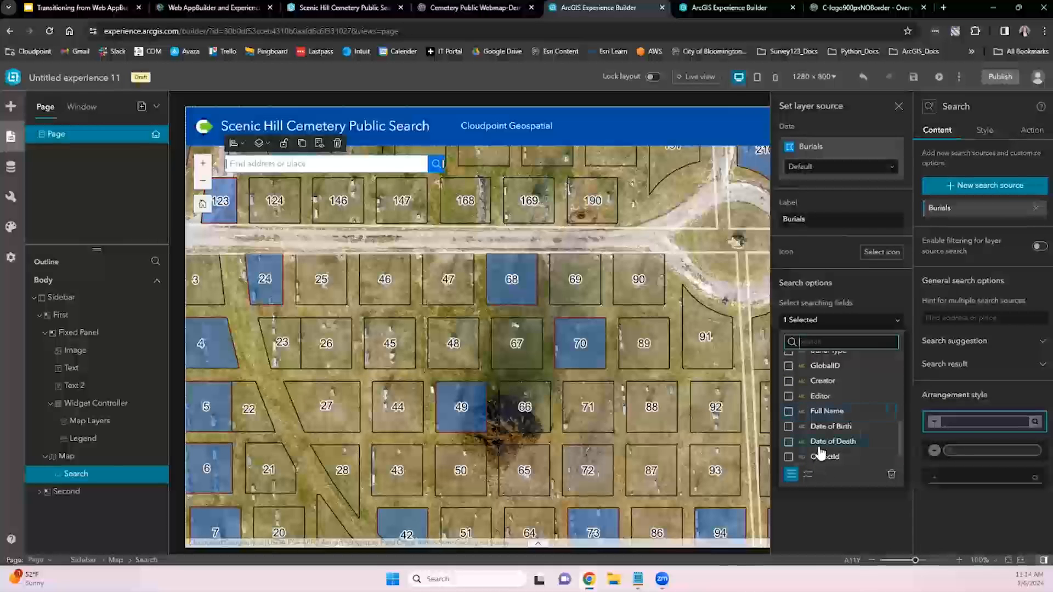
left_click(811, 412)
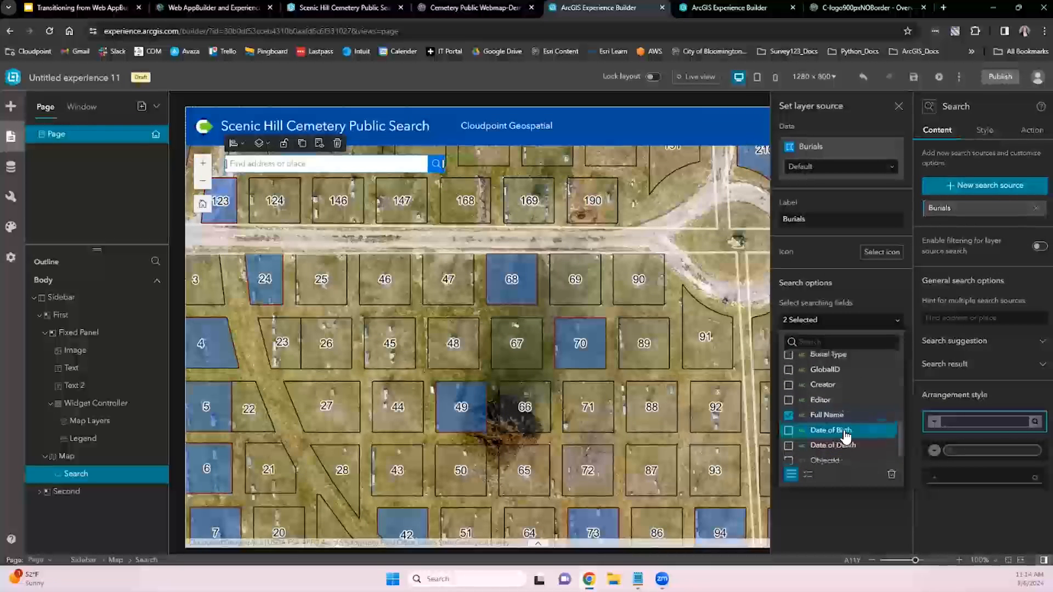
scroll(846, 435, "up", 5)
left_click(793, 375)
left_click(839, 320)
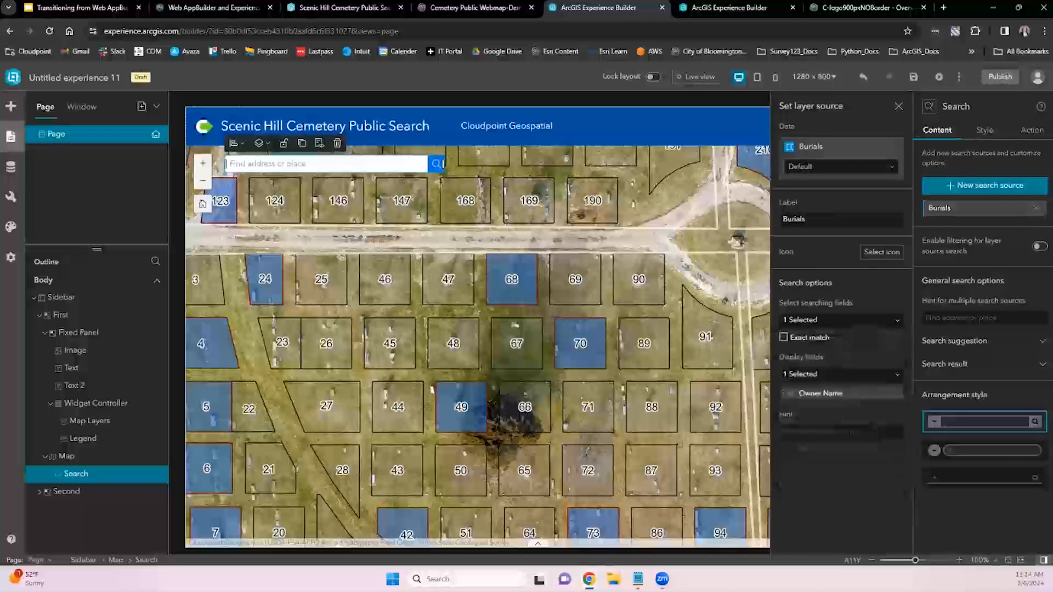
- Set the Burials source to display Full Name instead of Owner Name, and give it the hint "Search Burials"
left_click(841, 375)
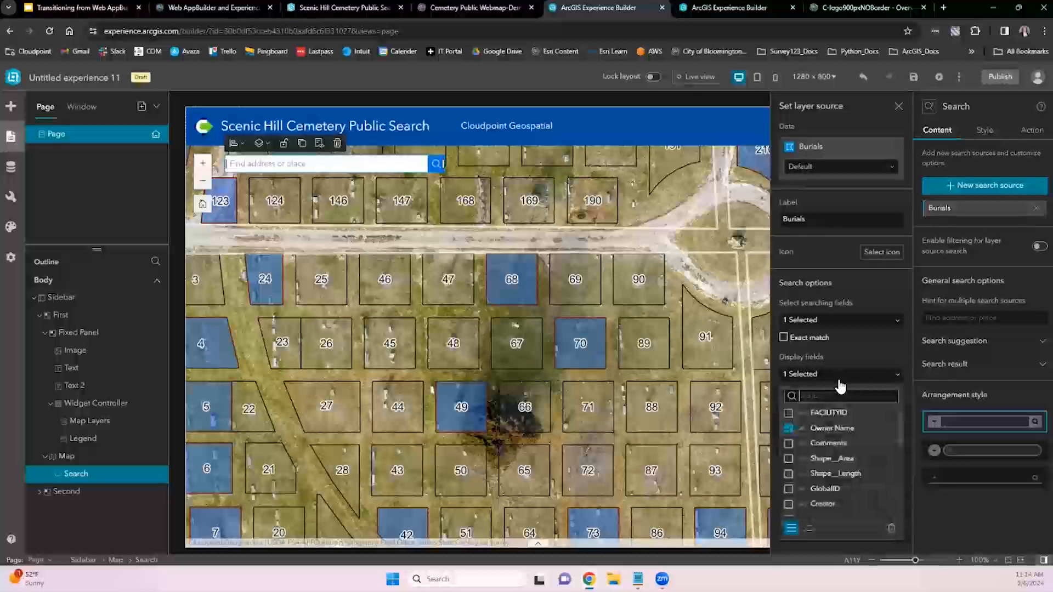
scroll(810, 479, "down", 5)
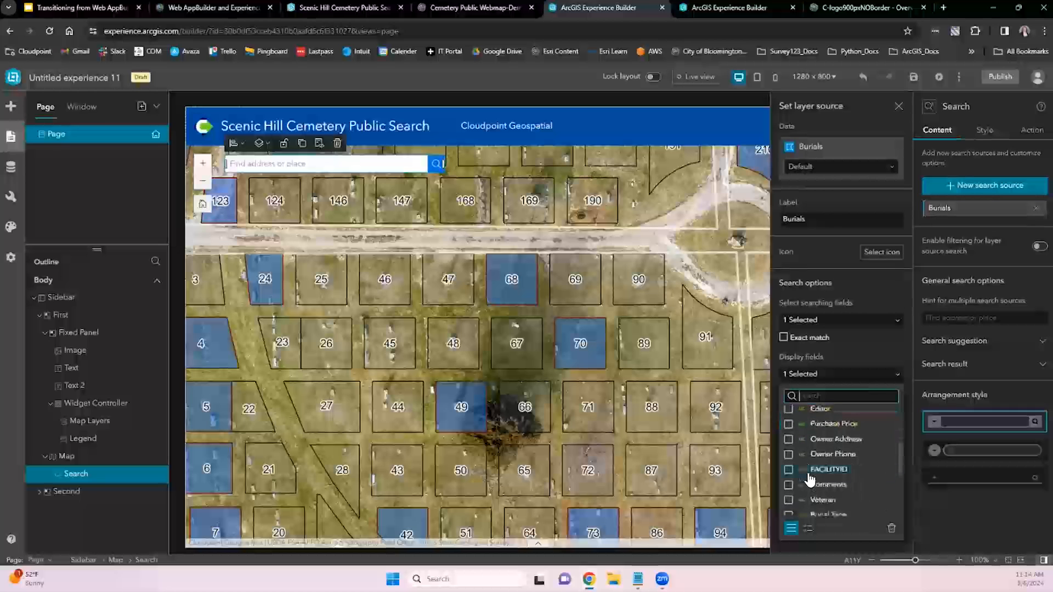
scroll(796, 494, "down", 1)
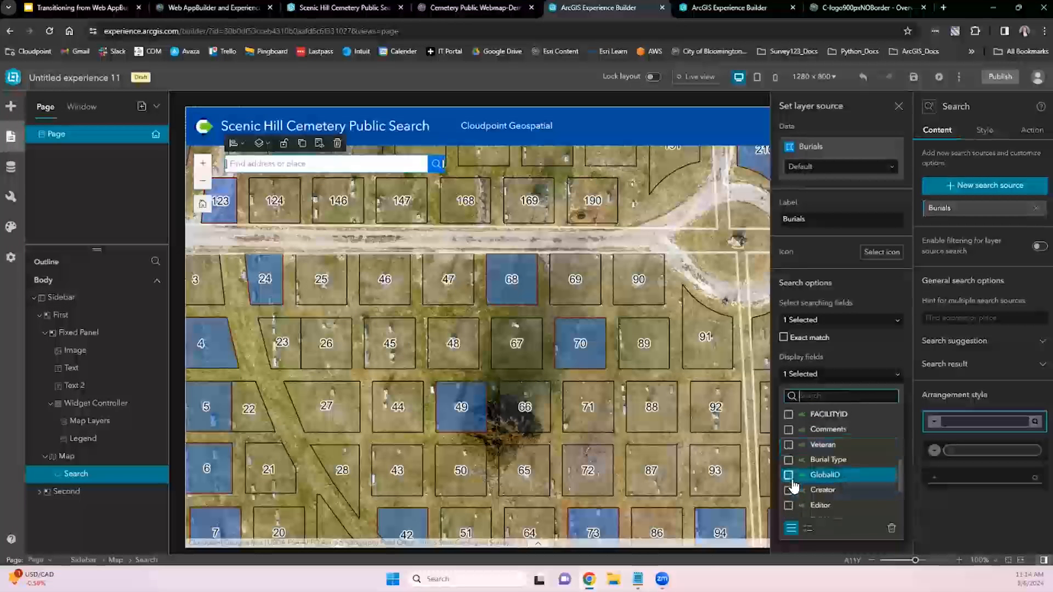
scroll(793, 482, "down", 1)
left_click(793, 466)
scroll(795, 472, "up", 2)
left_click(790, 427)
left_click(847, 374)
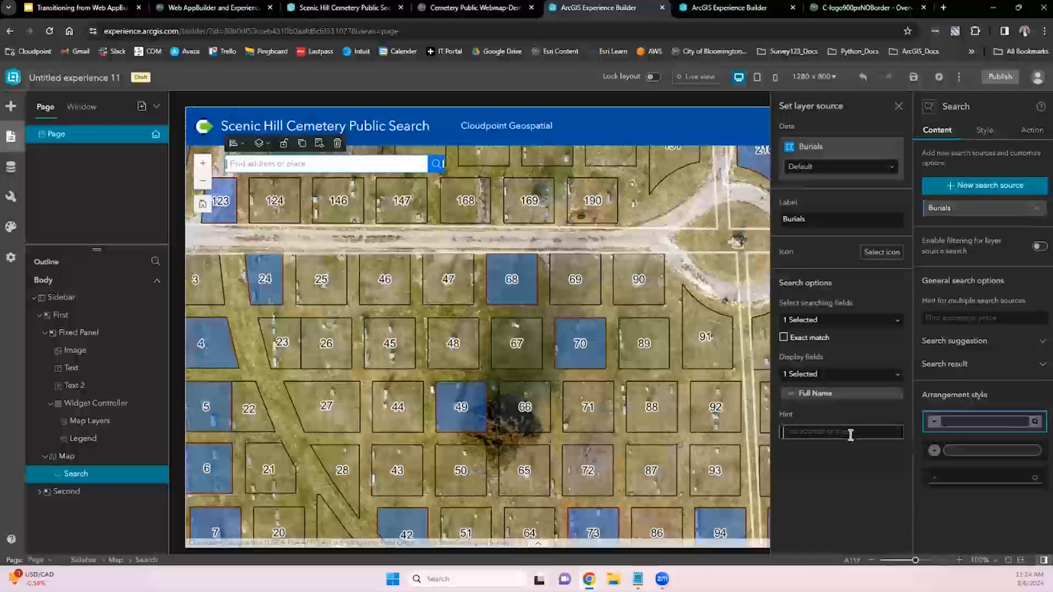
type("Search Burials")
left_click(845, 467)
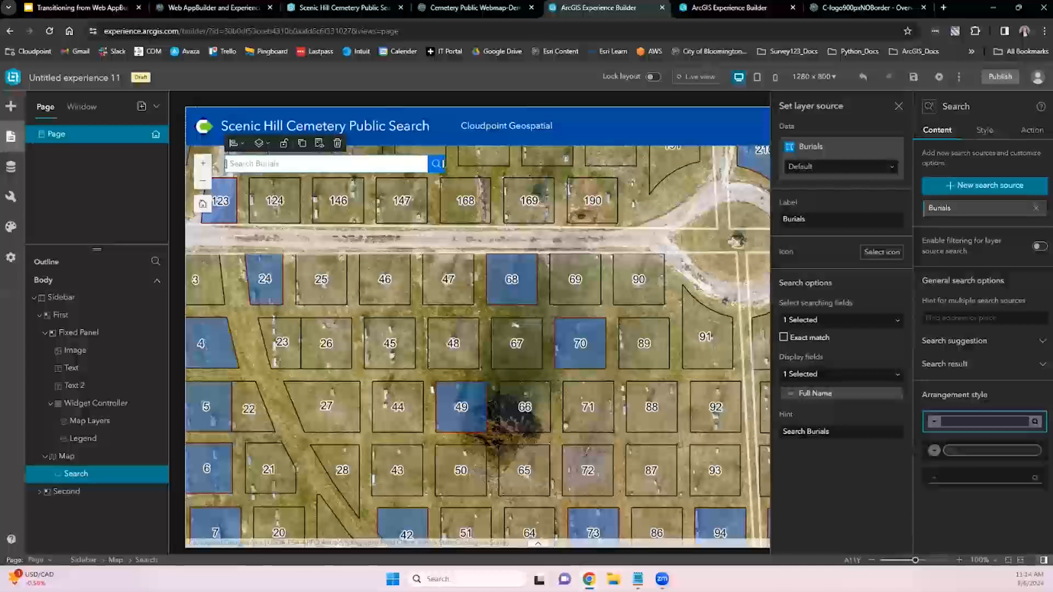
- Add the Owners Demo layer as a second search source and label it "Owners"
left_click(989, 186)
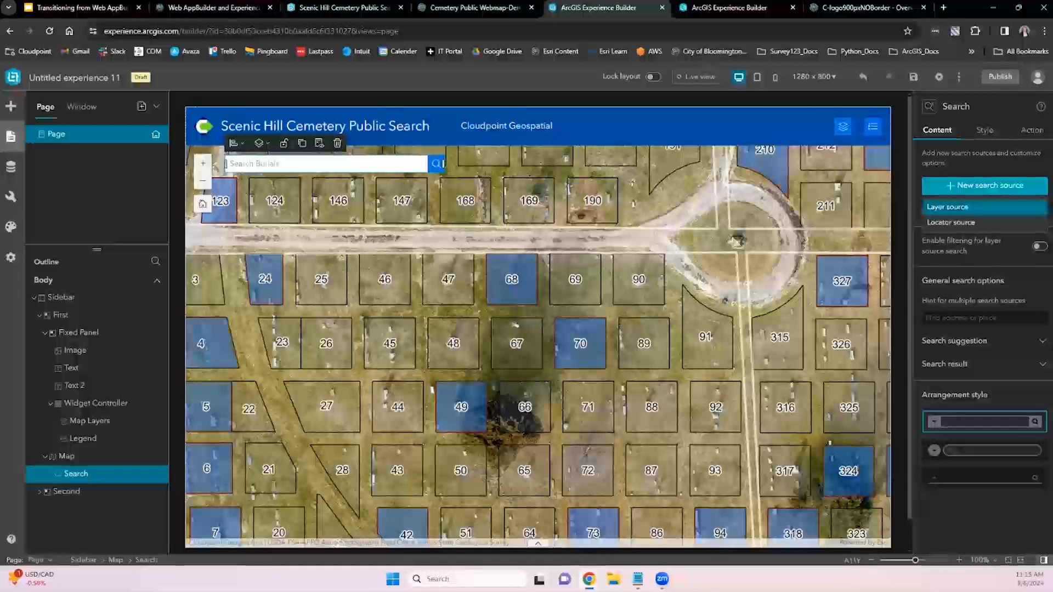
left_click(960, 207)
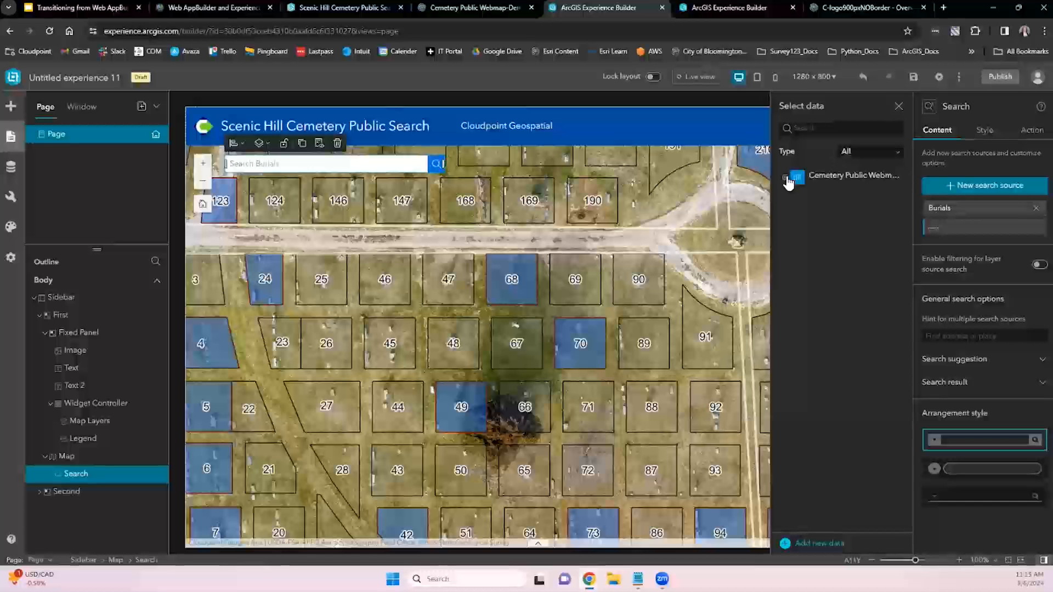
left_click(786, 177)
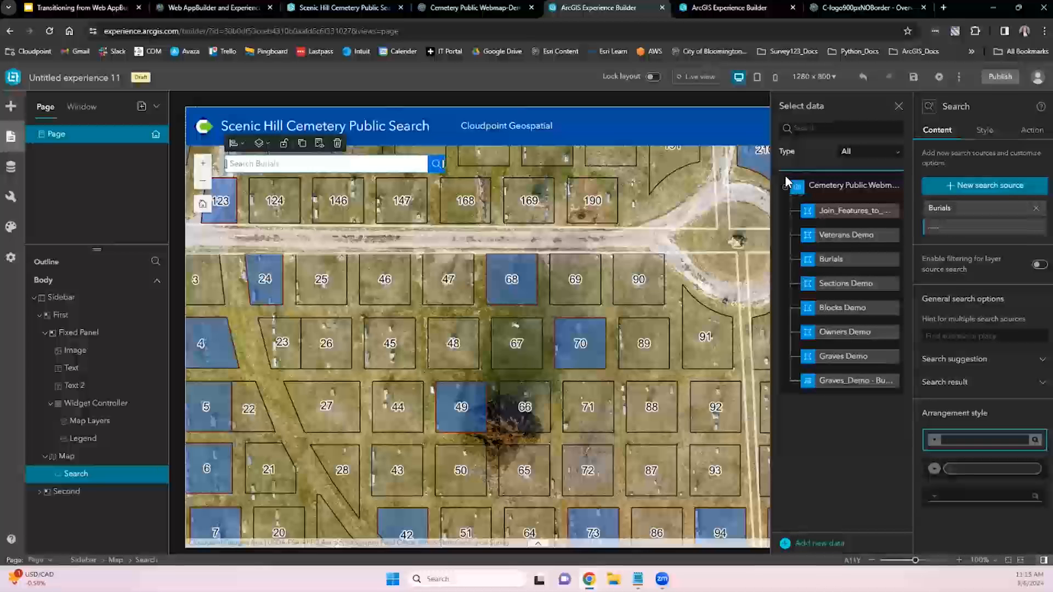
left_click(859, 340)
double_click(820, 221)
key("BackSpace")
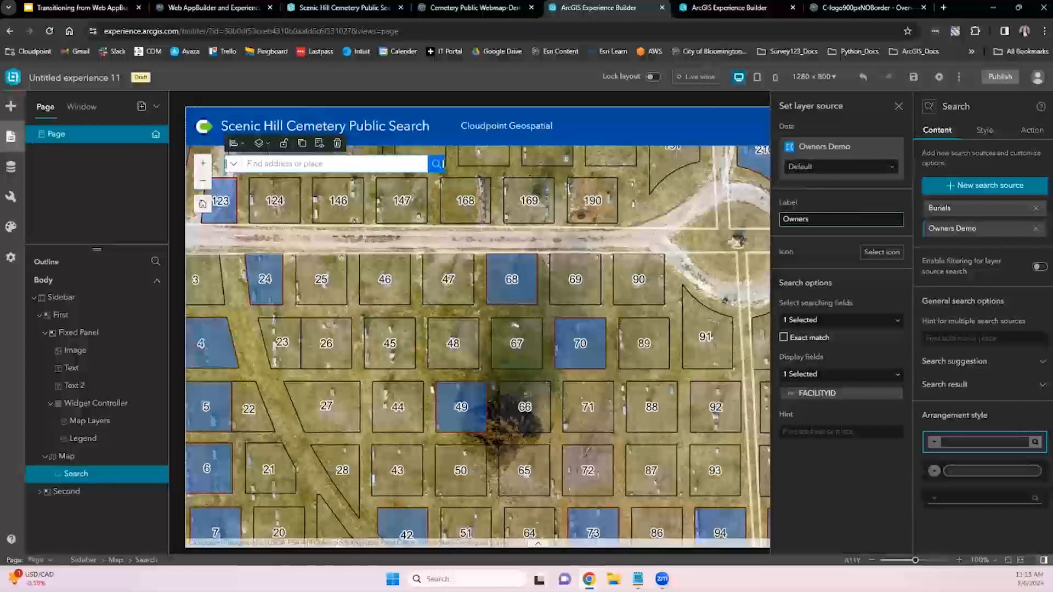
- Make the Owners source search the Owner Name field instead of FACILITYID
left_click(838, 320)
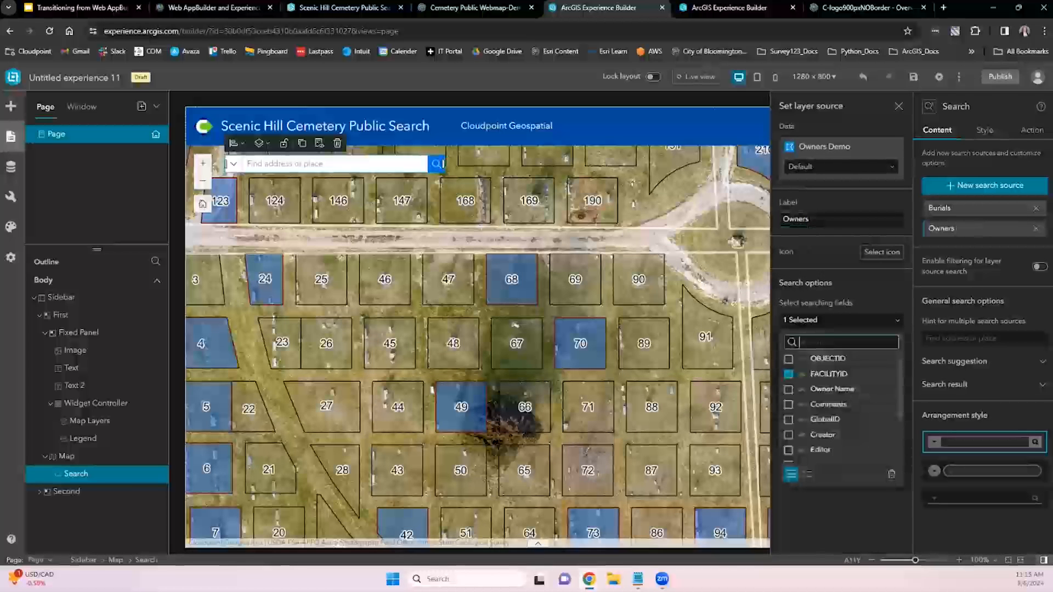
left_click(789, 388)
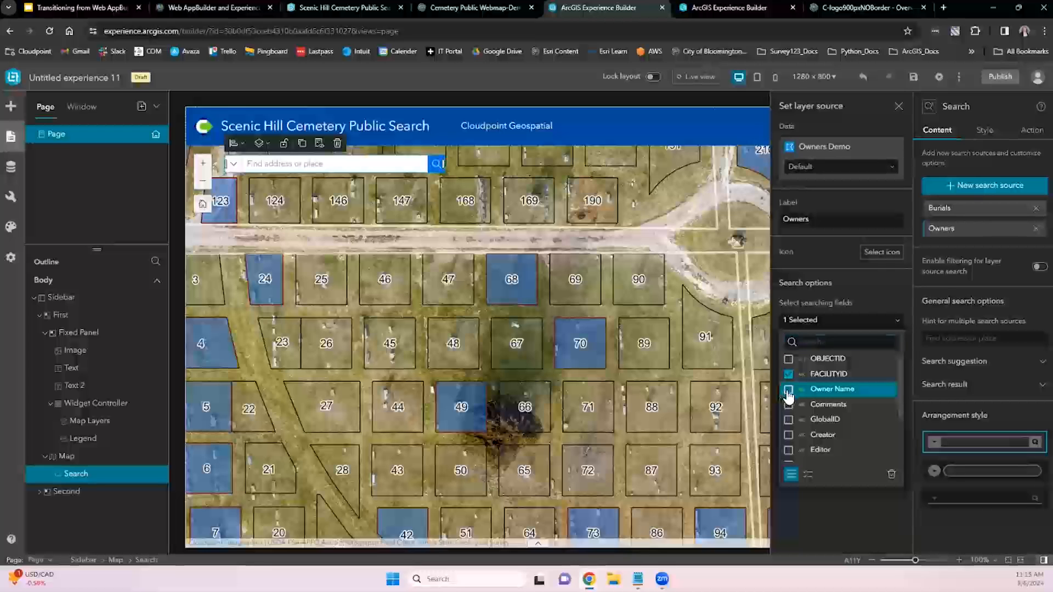
left_click(789, 375)
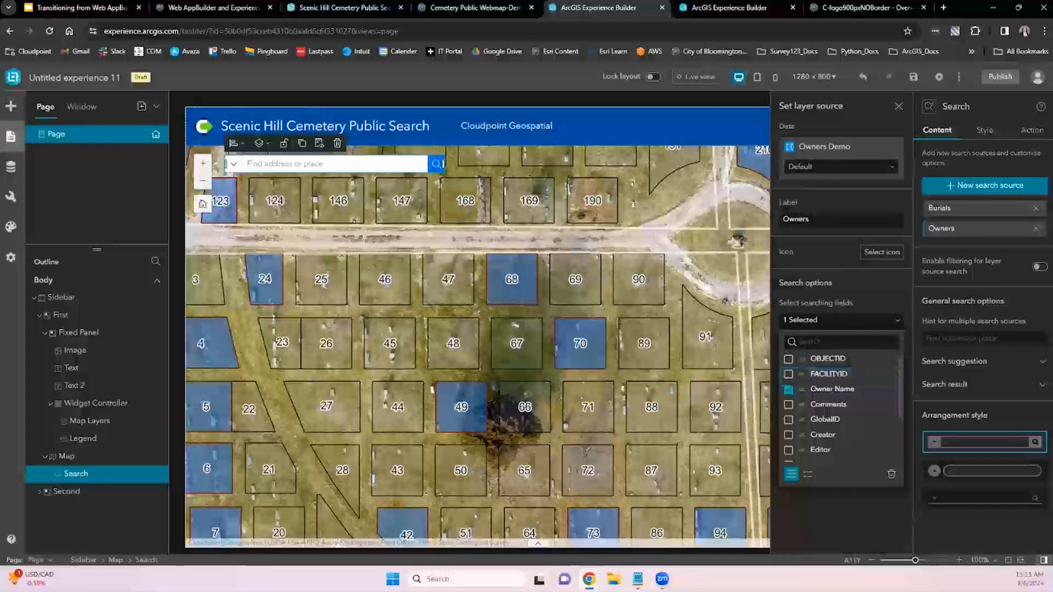
left_click(774, 381)
- Make the Owners source display the Owner Name field instead of FACILITYID
left_click(834, 373)
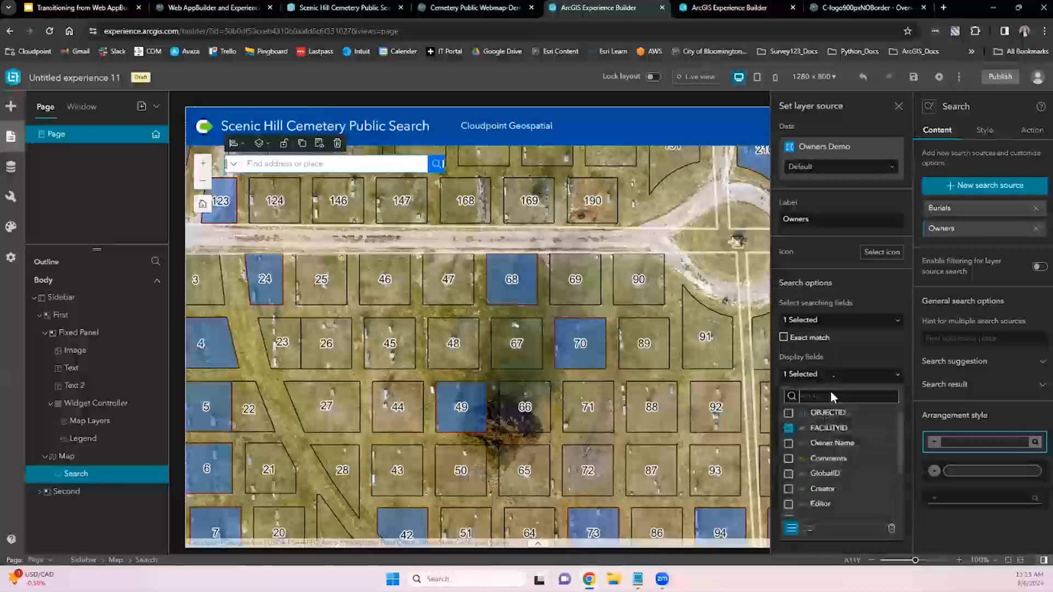
left_click(789, 443)
left_click(788, 429)
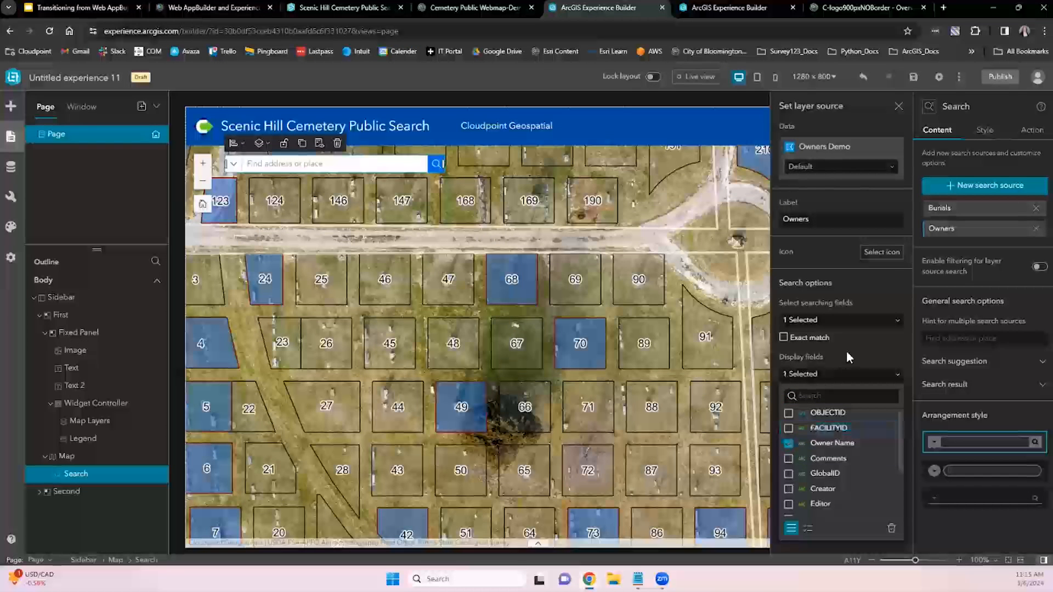
left_click(846, 351)
- Give the Owners source the hint "Search Owners" and save the experience
left_click(817, 431)
type("Search O")
key("Return")
key("ctrl+s")
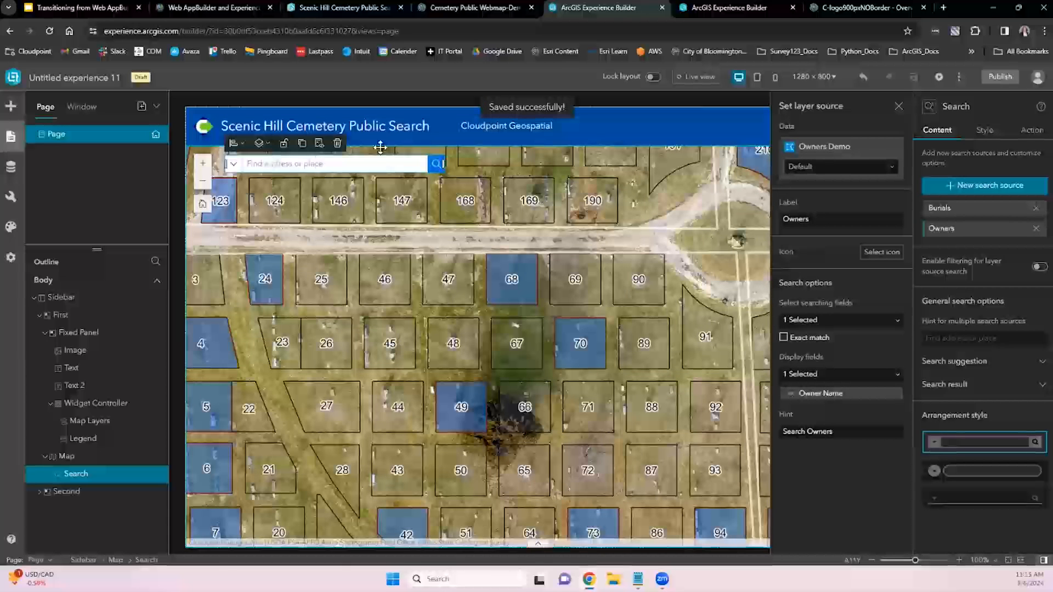
- Test the search widget's source choices in live view by turning Burials and Owners off and on again
left_click(695, 77)
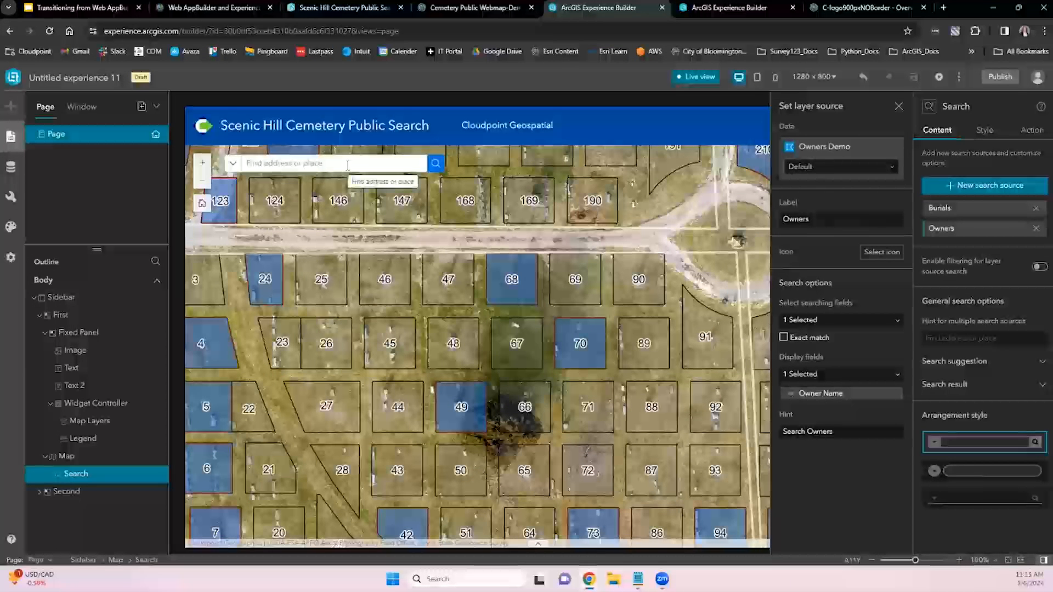
left_click(234, 165)
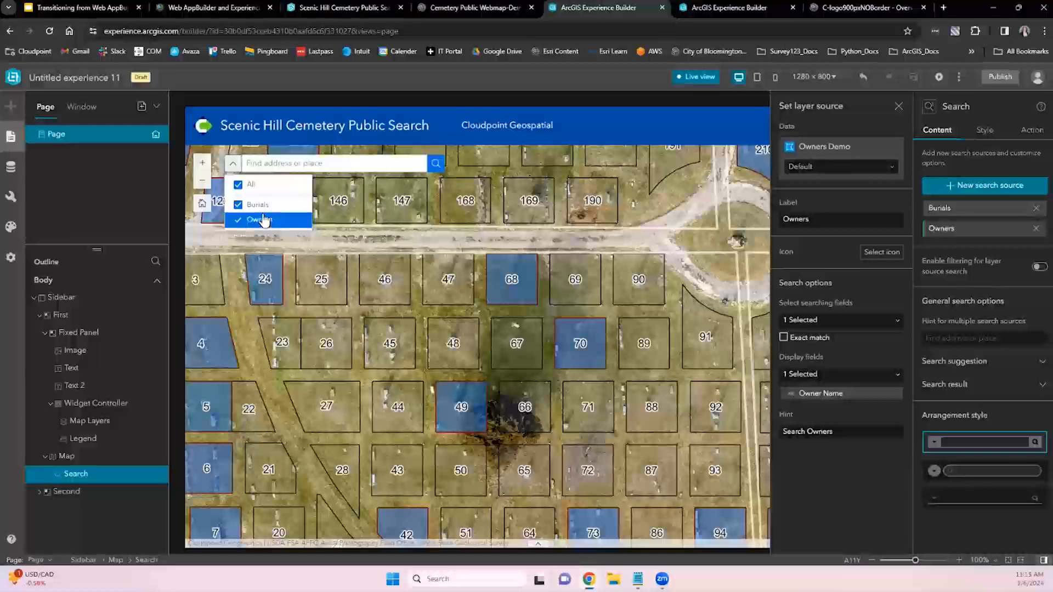
left_click(241, 207)
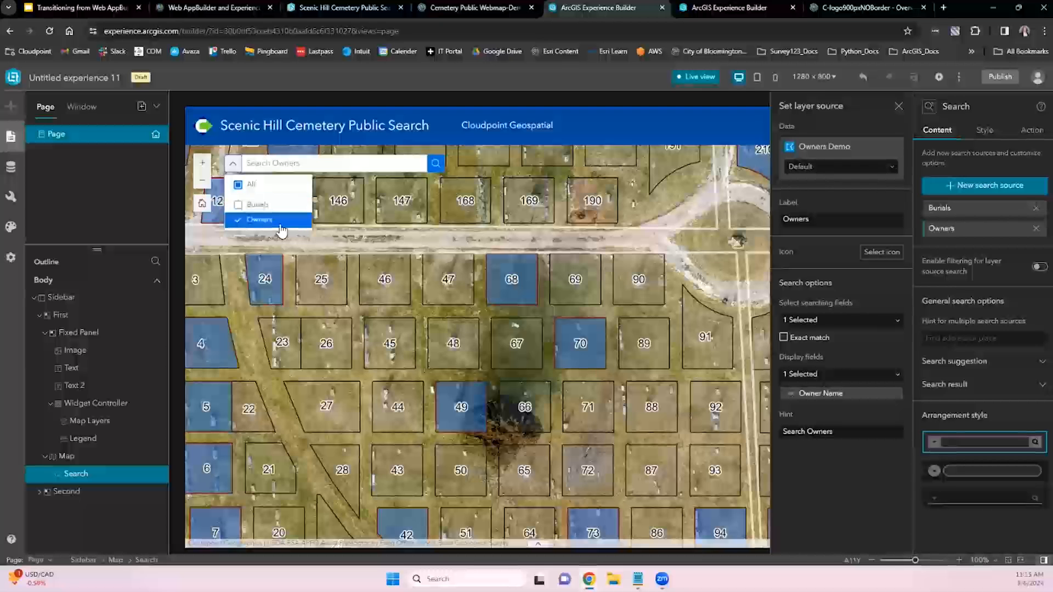
left_click(237, 206)
left_click(241, 221)
left_click(241, 221)
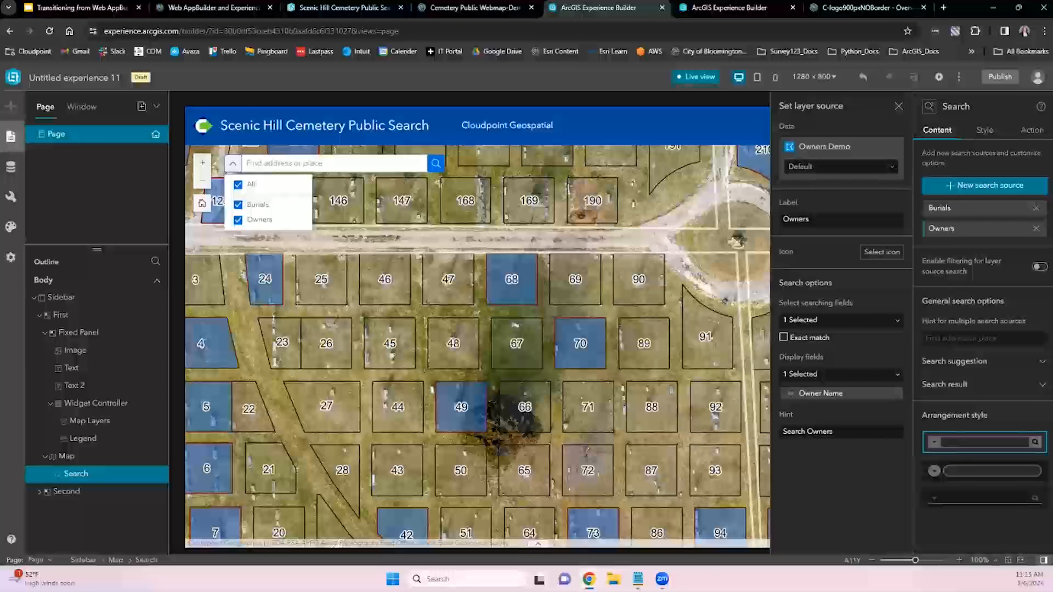
- Set the search widget's hint for multiple sources to "Search Burials or Owners"
left_click(973, 338)
left_click(972, 339)
type("Search Burials ar Owners")
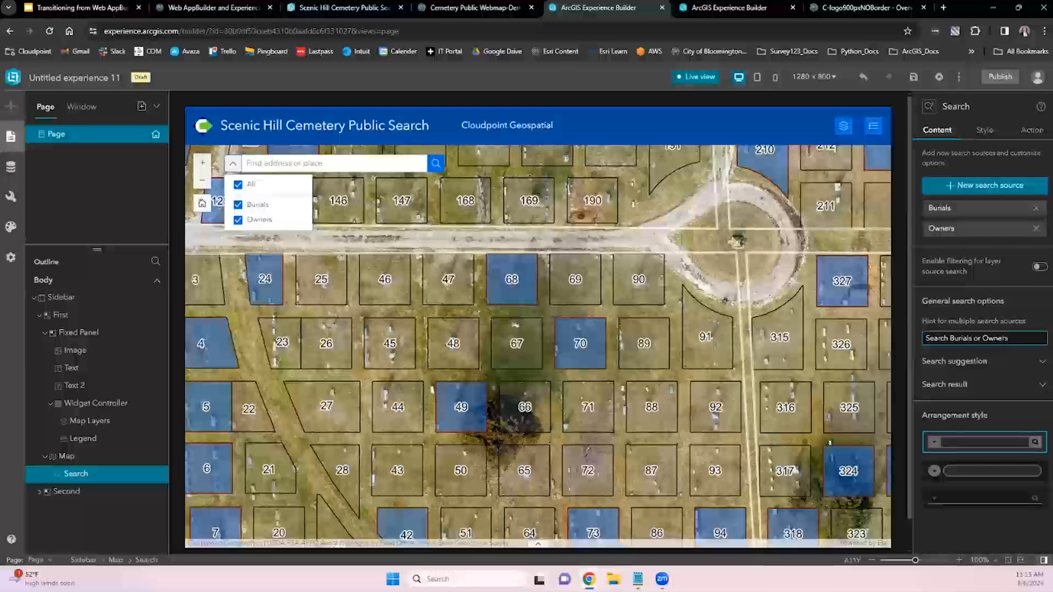
key("Return")
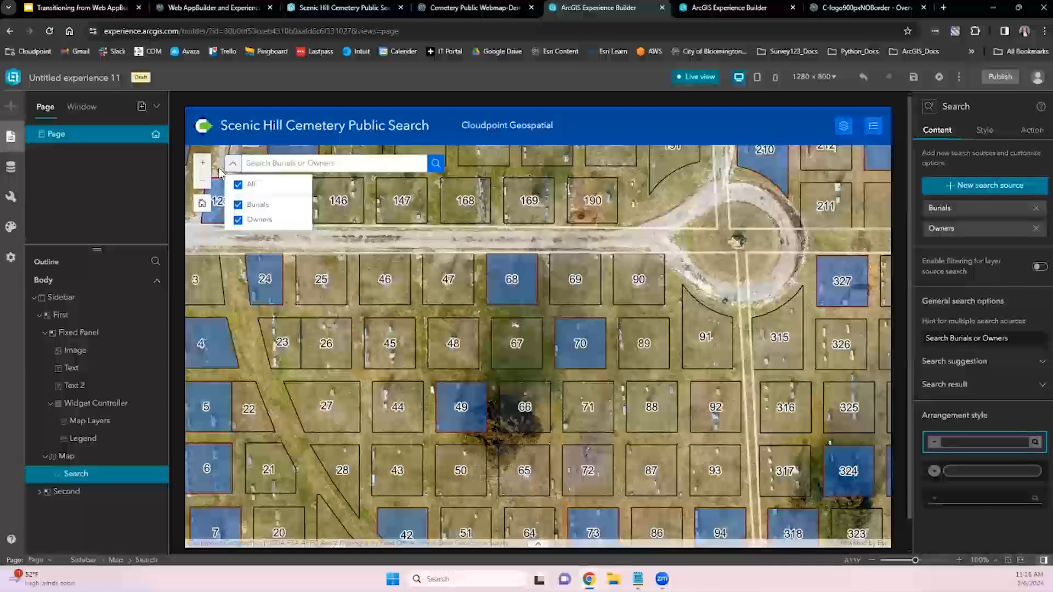
left_click(232, 163)
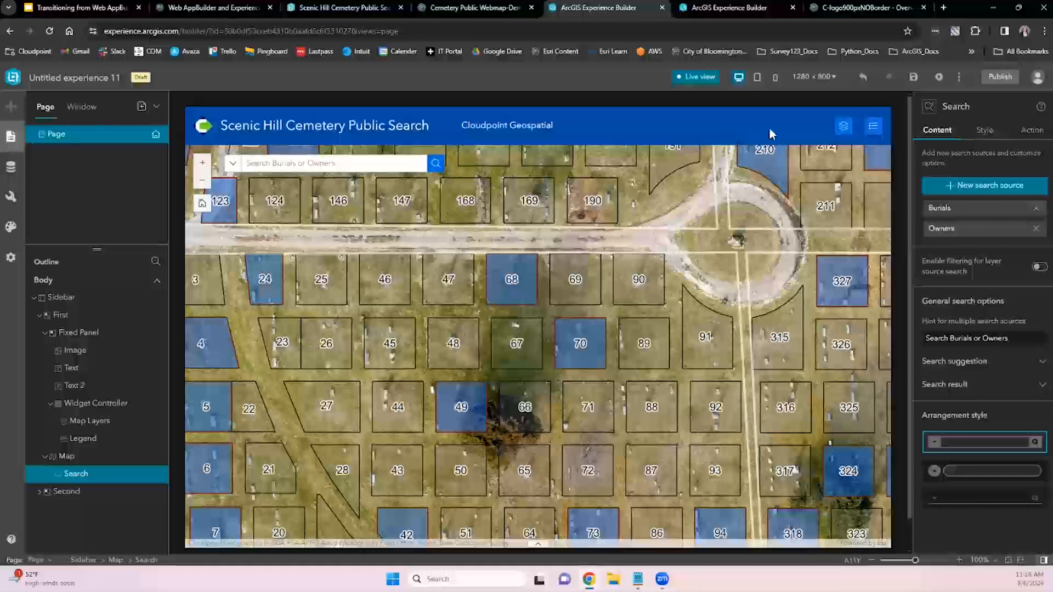
- Leave live view and add a Print widget to the header's widget controller
left_click(708, 81)
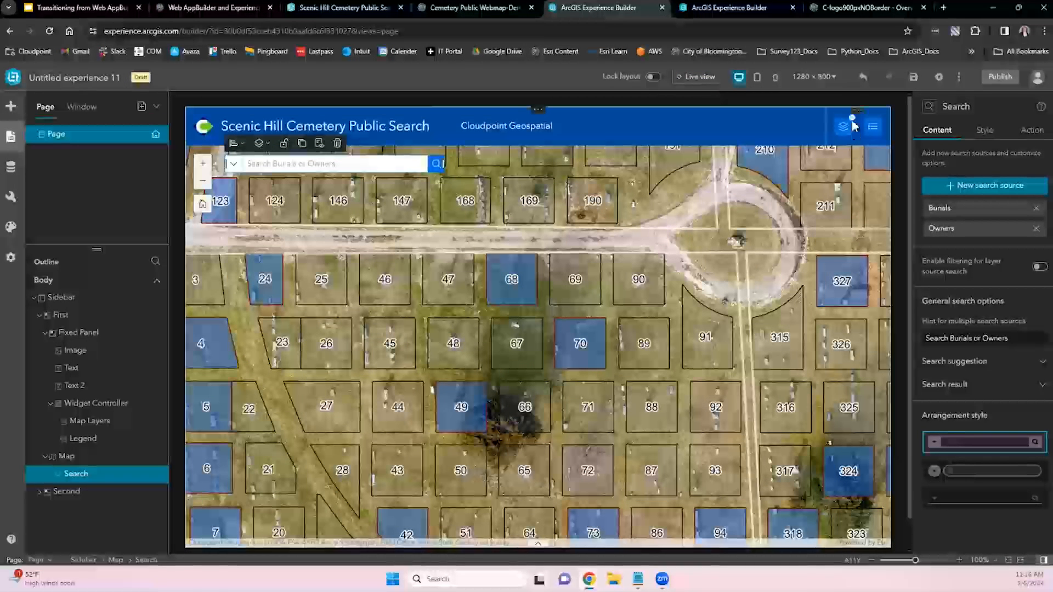
left_click(837, 113)
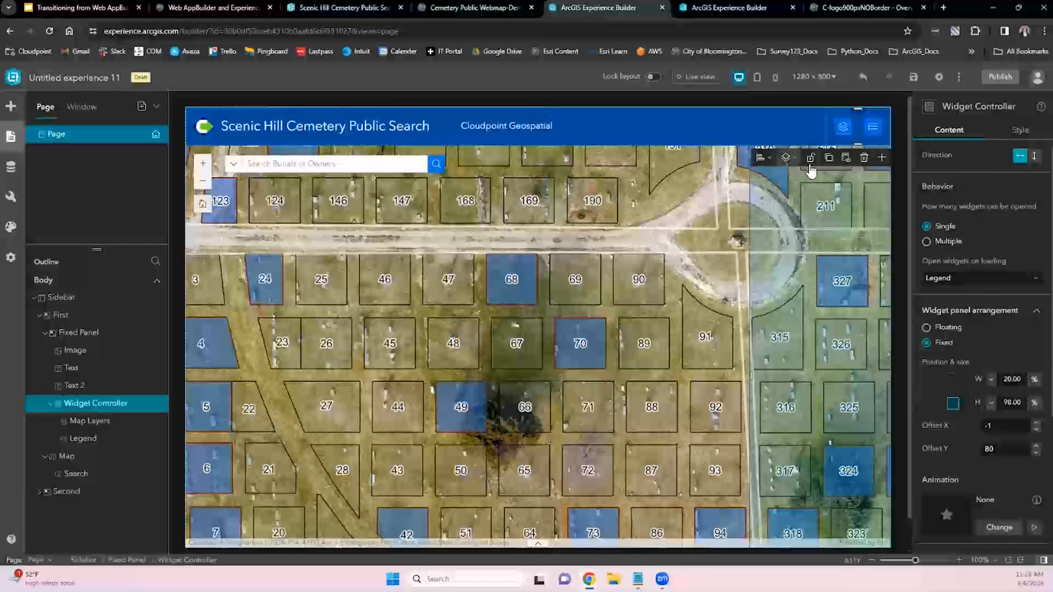
left_click(881, 158)
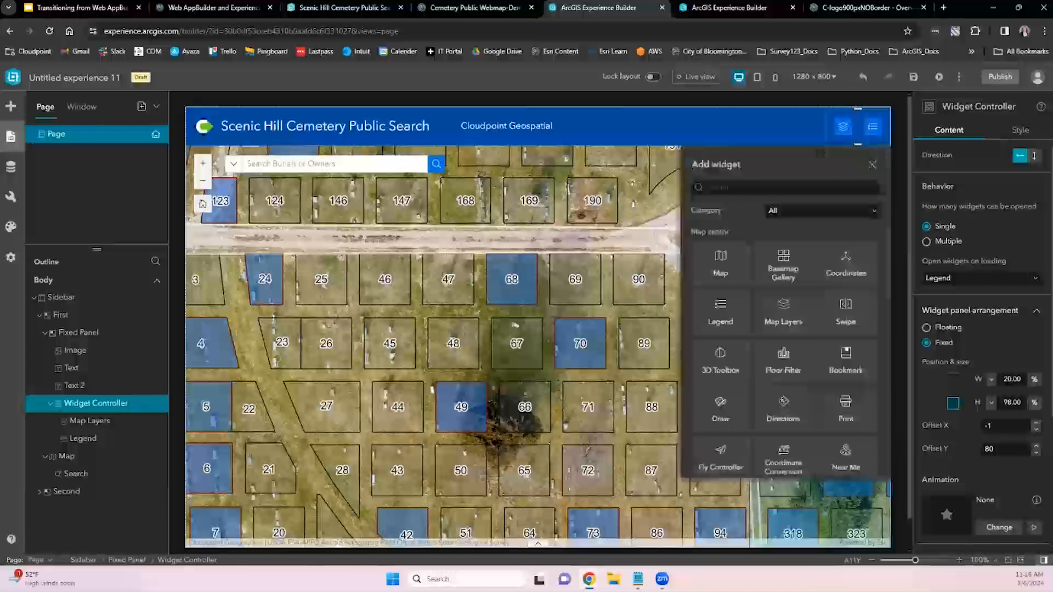
left_click(796, 188)
type("print")
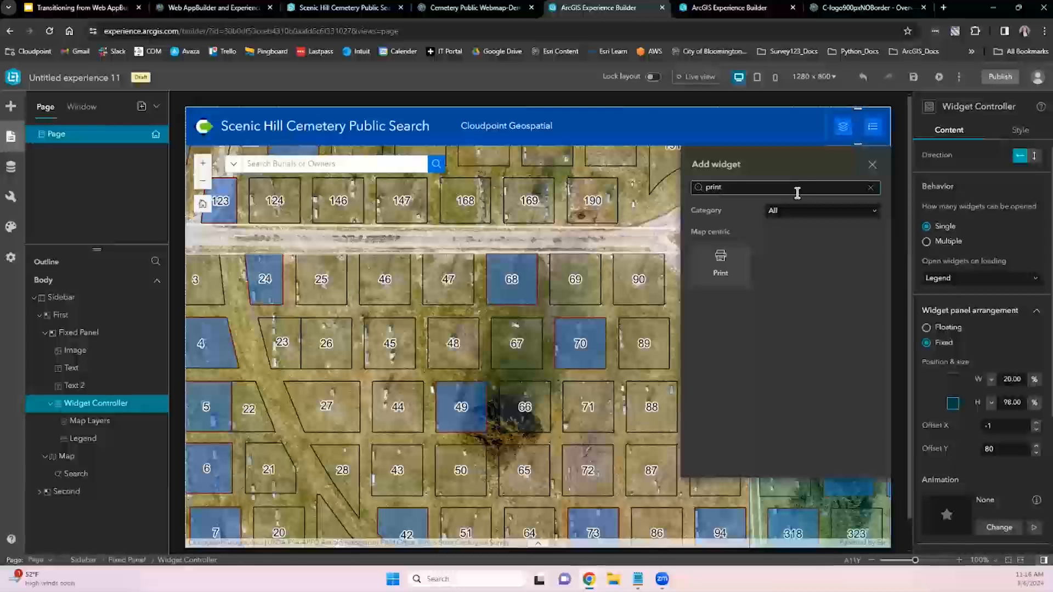
left_click(721, 264)
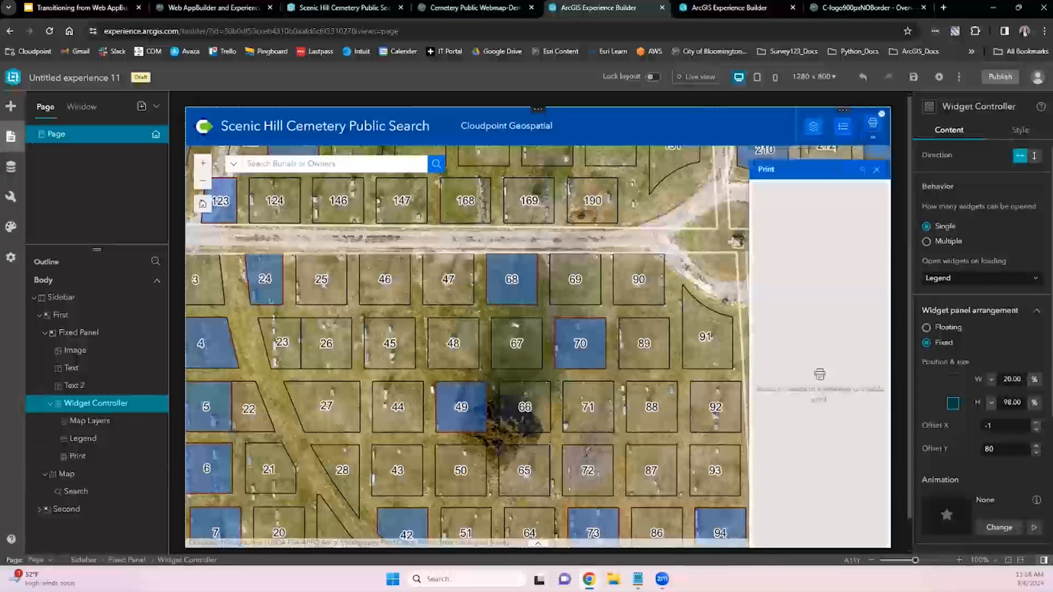
- Connect the Print widget to the Map widget and choose the Printing utility as its print service
left_click(835, 389)
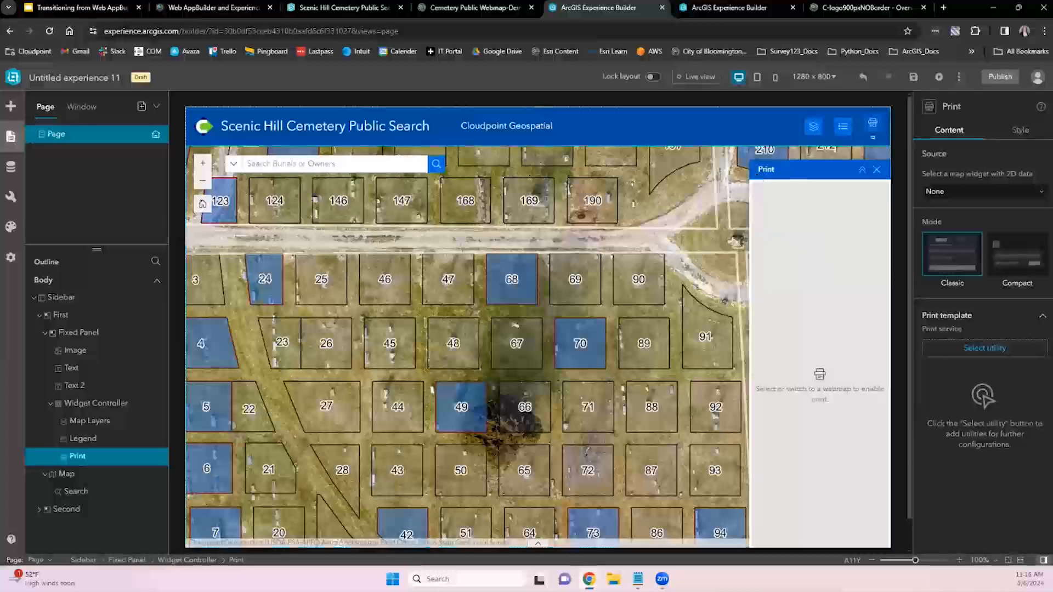
left_click(984, 190)
left_click(968, 247)
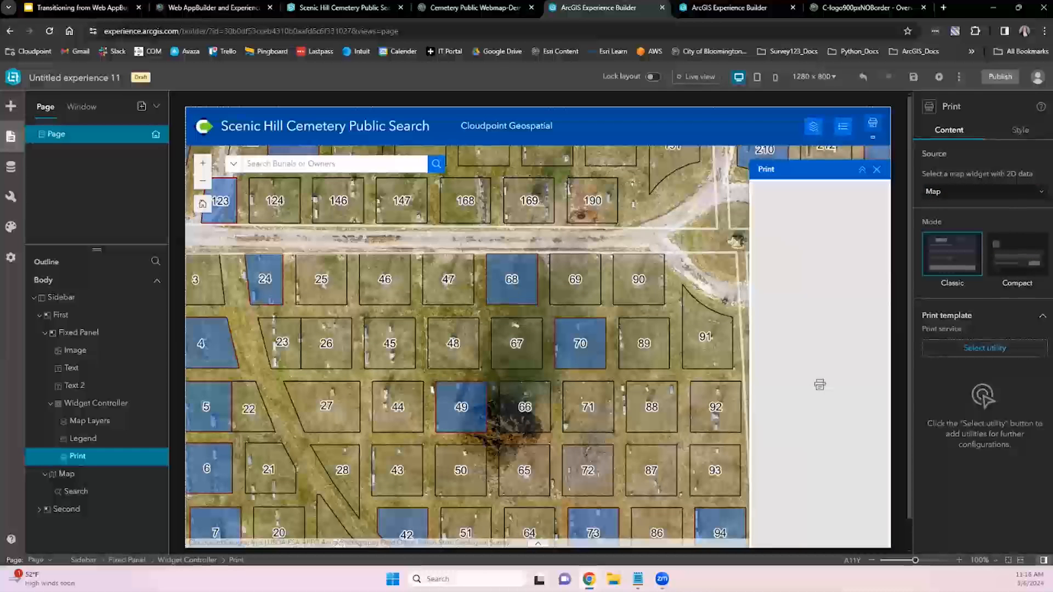
left_click(984, 348)
left_click(824, 189)
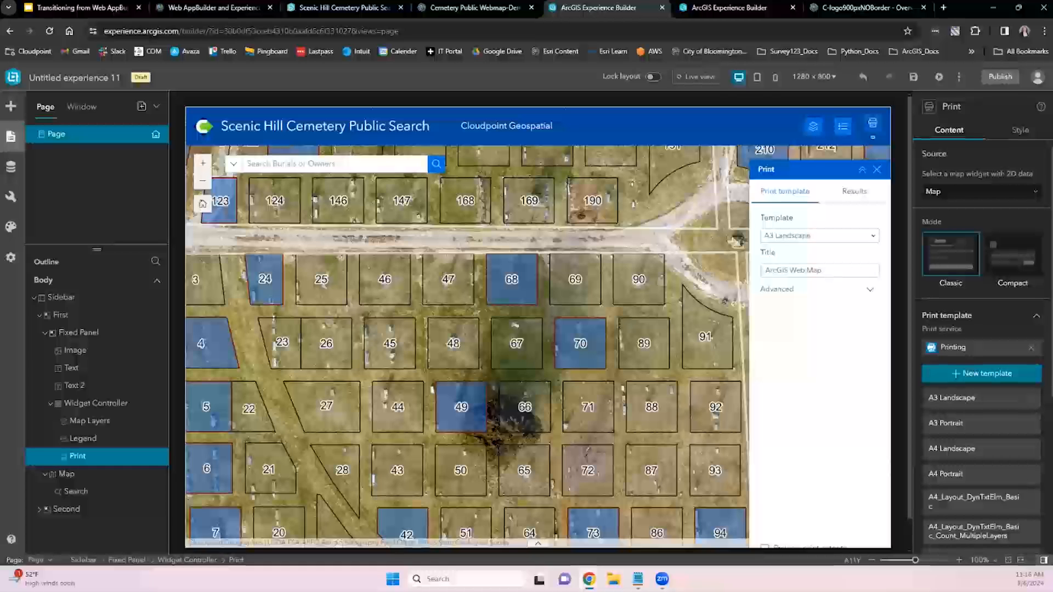
- Review the available print templates in the Print widget's settings and in live view, and close the Print panel
scroll(981, 329, "down", 3)
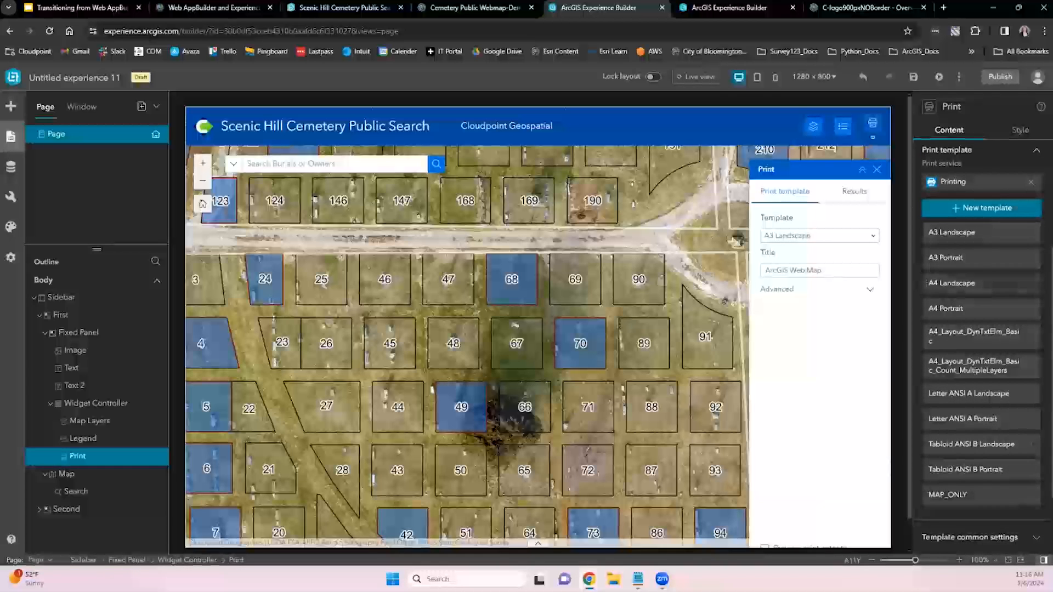
left_click(696, 76)
left_click(817, 235)
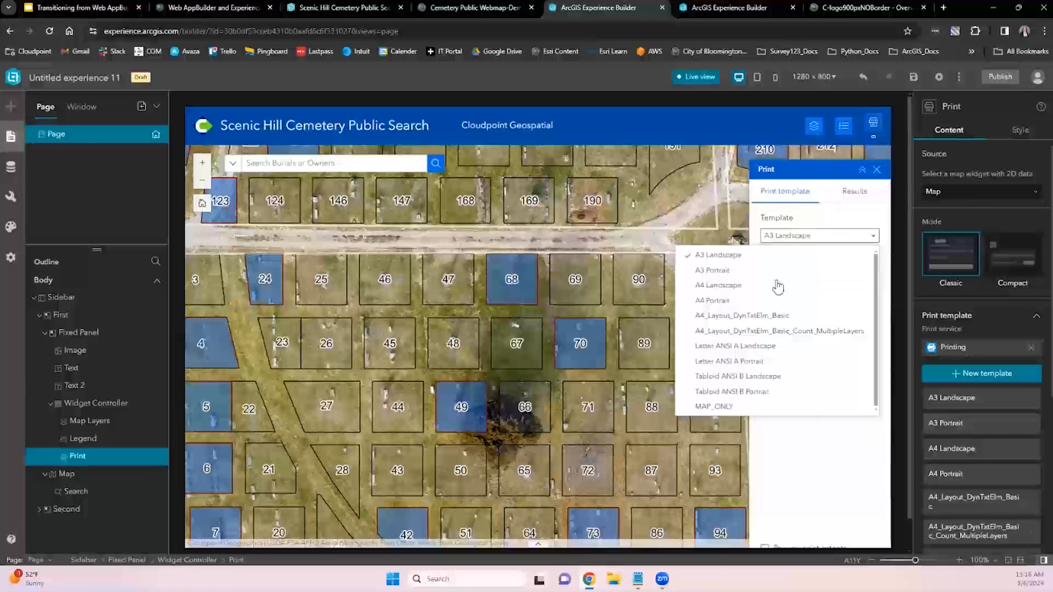
left_click(845, 215)
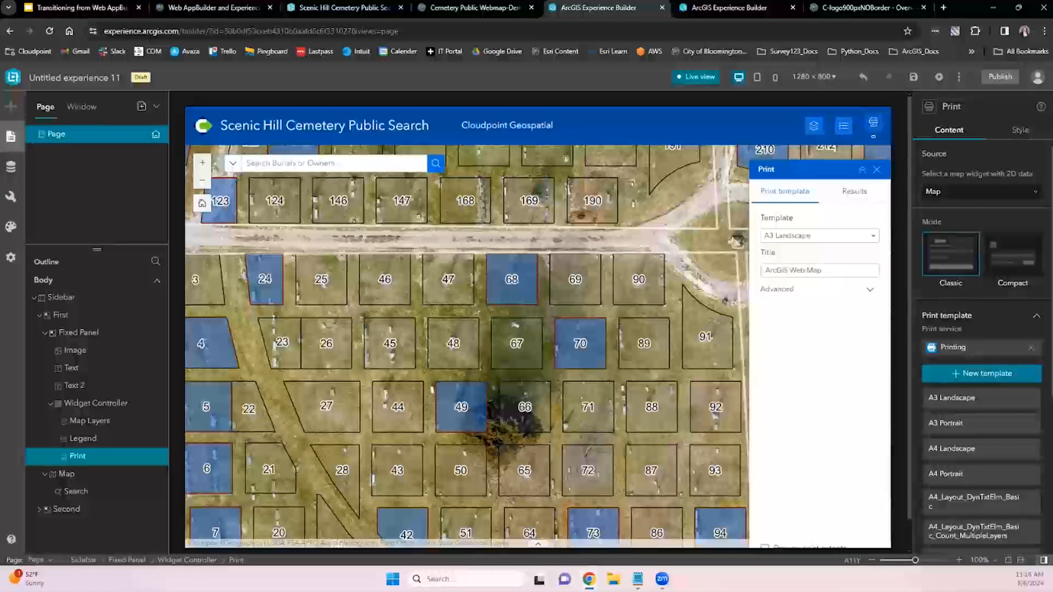
left_click(876, 169)
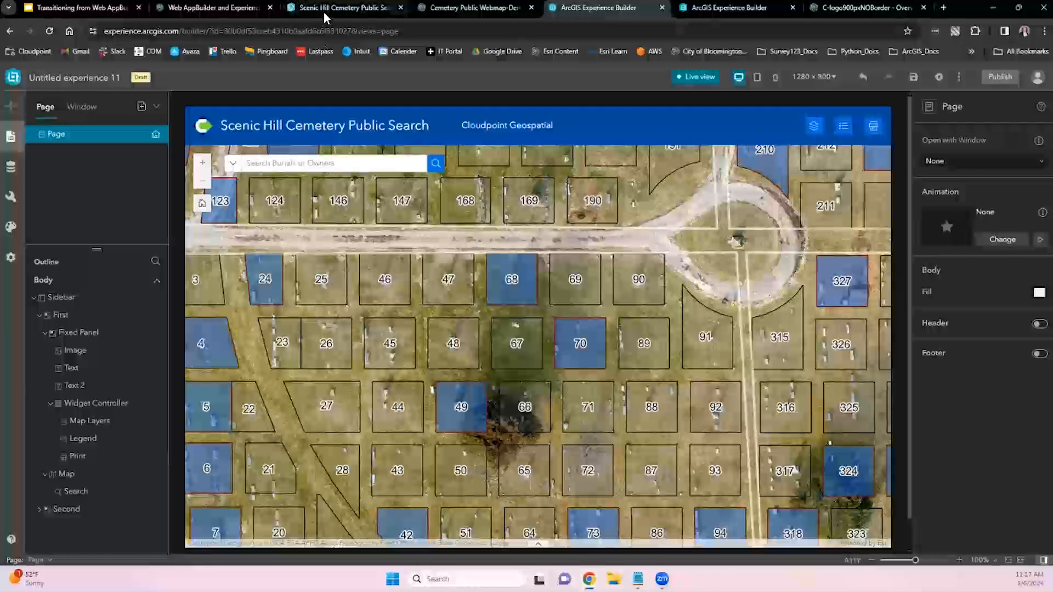
- Check a grave's pop-up in the original Scenic Hill Cemetery Public Search App and return to Experience Builder
left_click(340, 8)
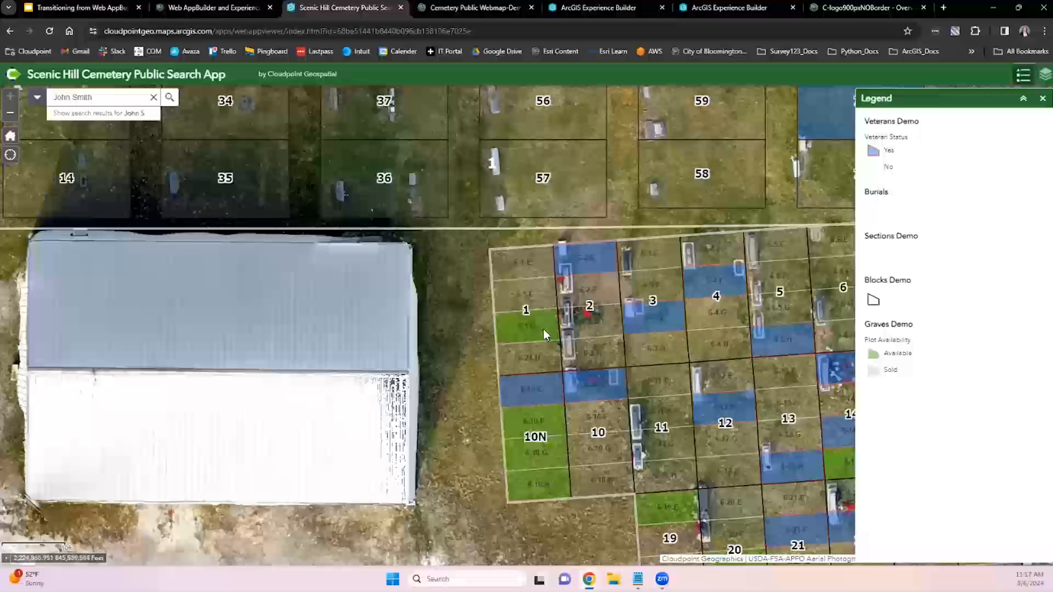
left_click(506, 360)
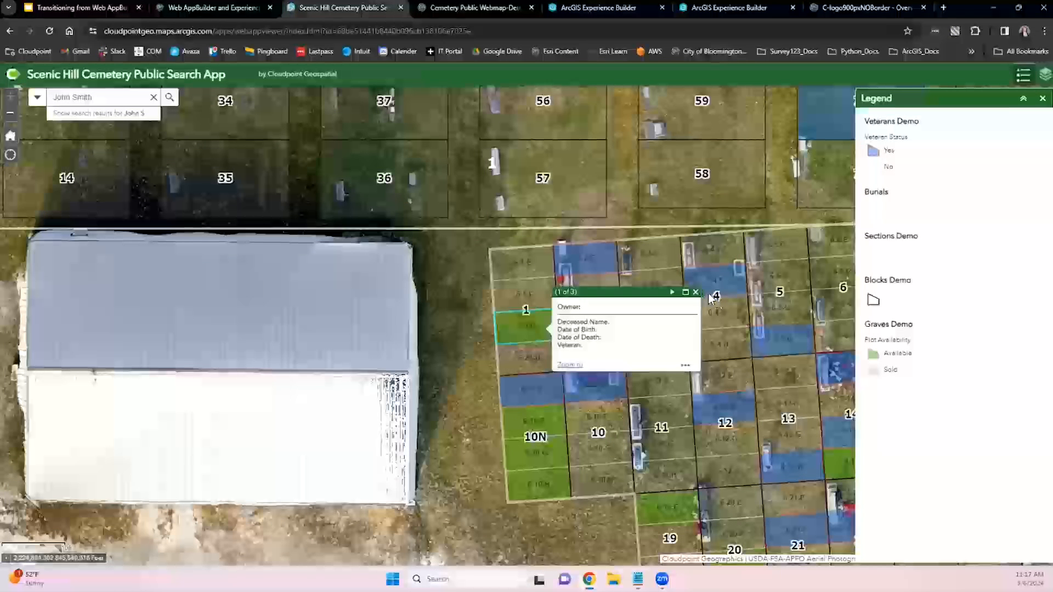
left_click(594, 8)
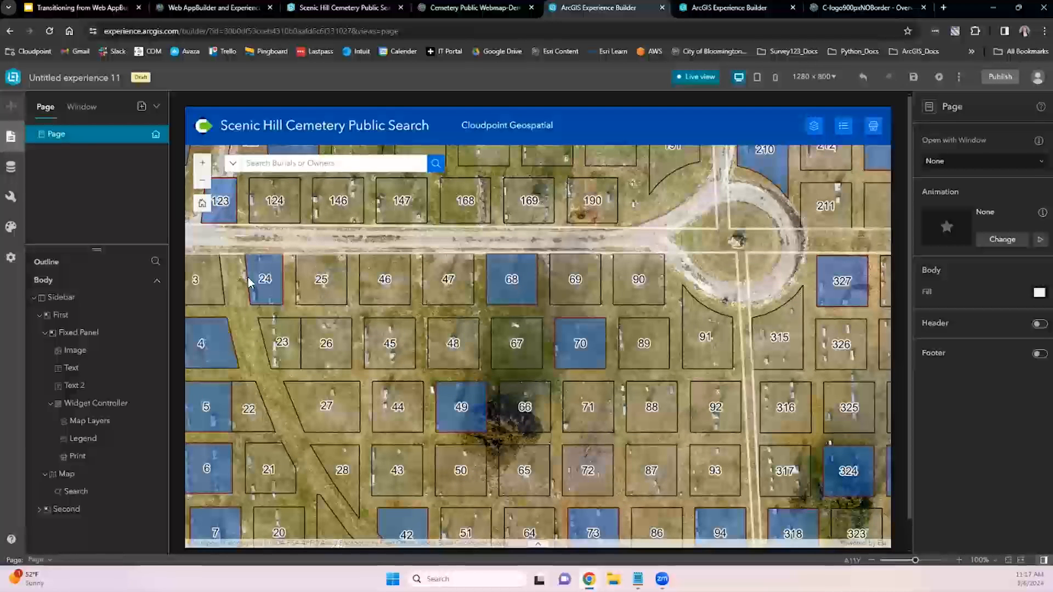
- Leave live view and narrow the map from its left edge to free an empty column below the header
left_click(716, 79)
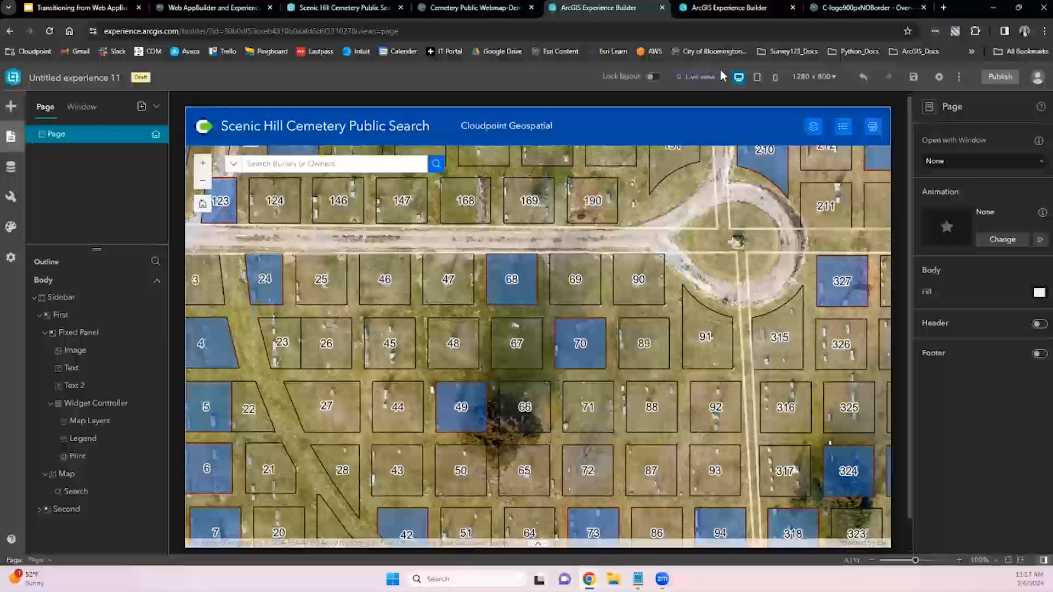
left_click(224, 277)
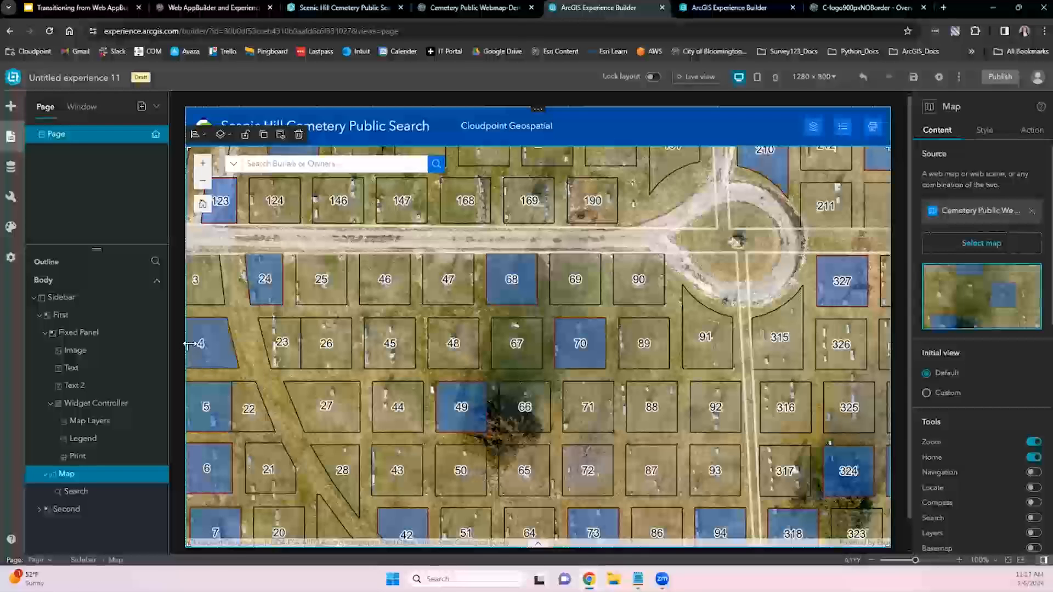
left_click_drag(187, 348, 301, 356)
- Insert a Feature Info widget in the empty column beside the map and resize it to fill the column's width and height
left_click(10, 105)
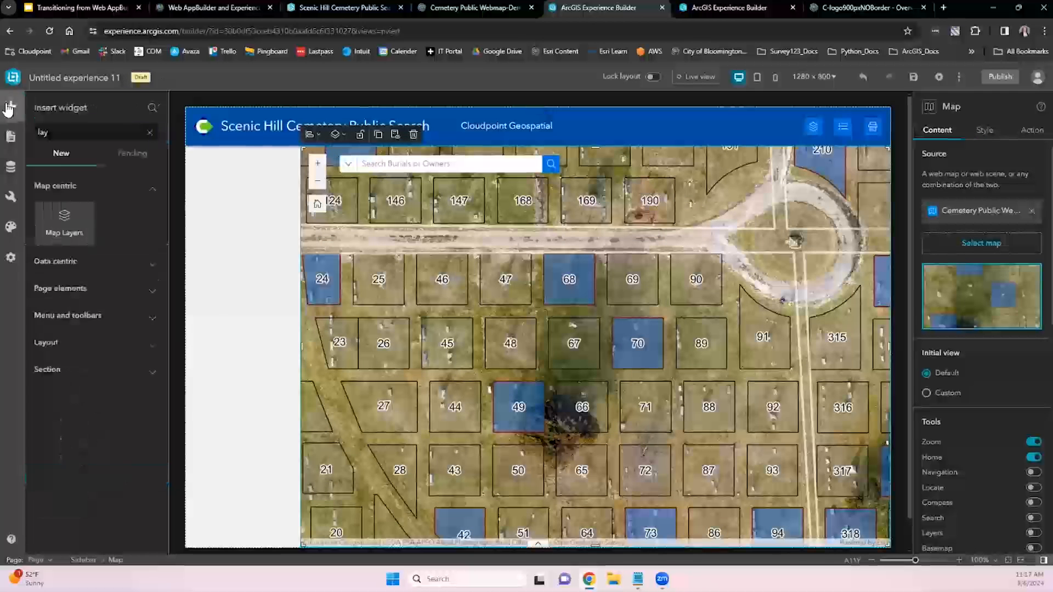
left_click(153, 133)
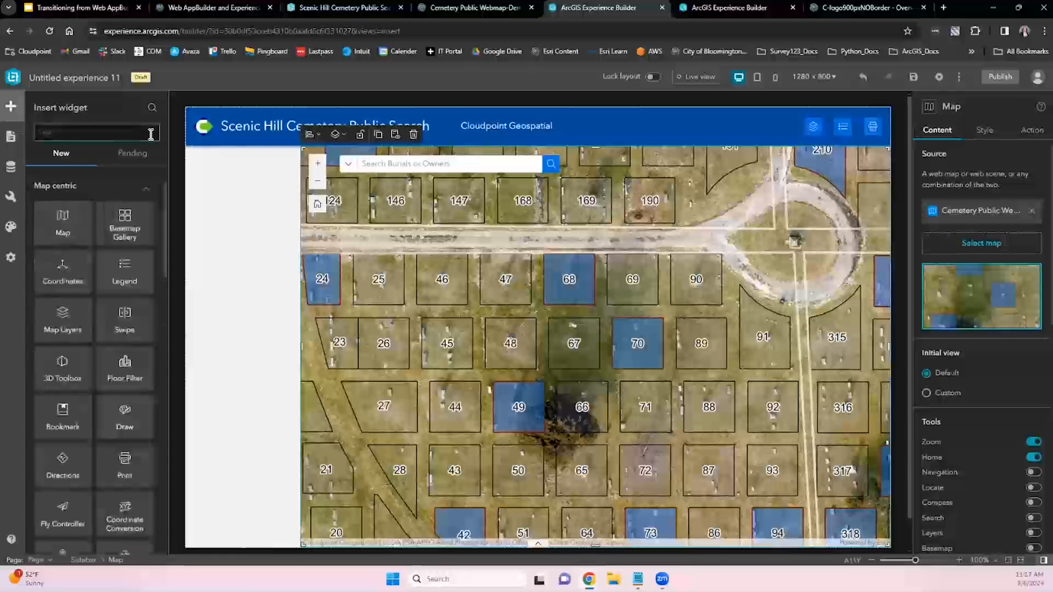
type("feat")
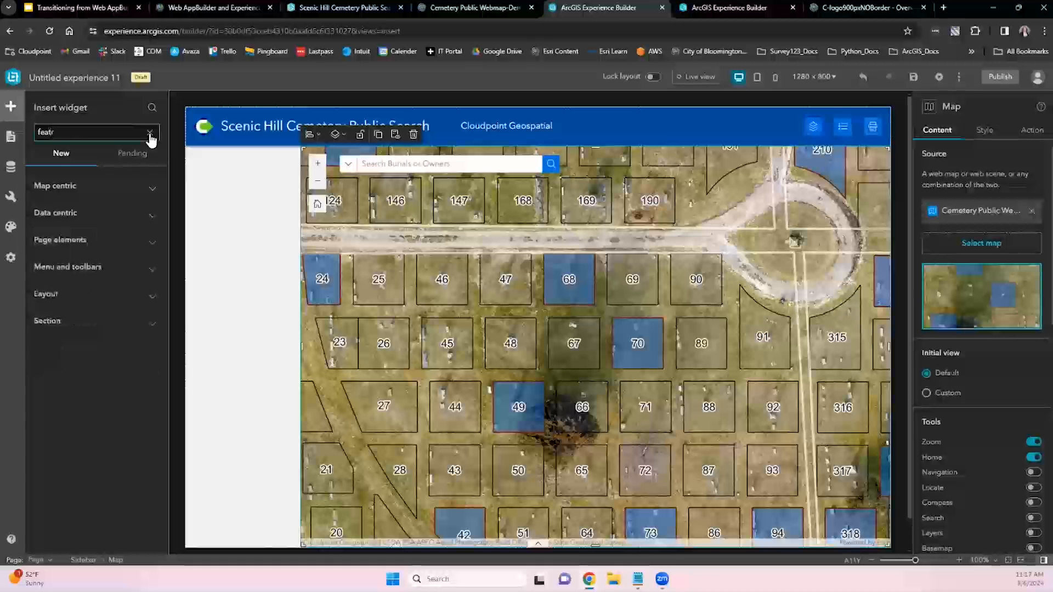
left_click_drag(71, 255, 245, 287)
left_click_drag(406, 288, 301, 289)
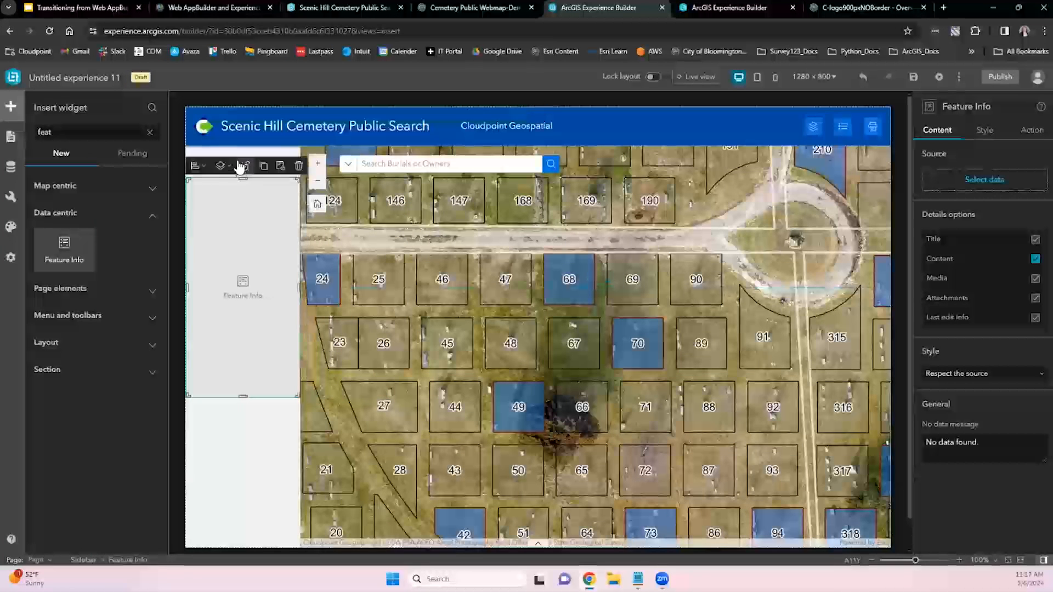
left_click_drag(243, 178, 245, 147)
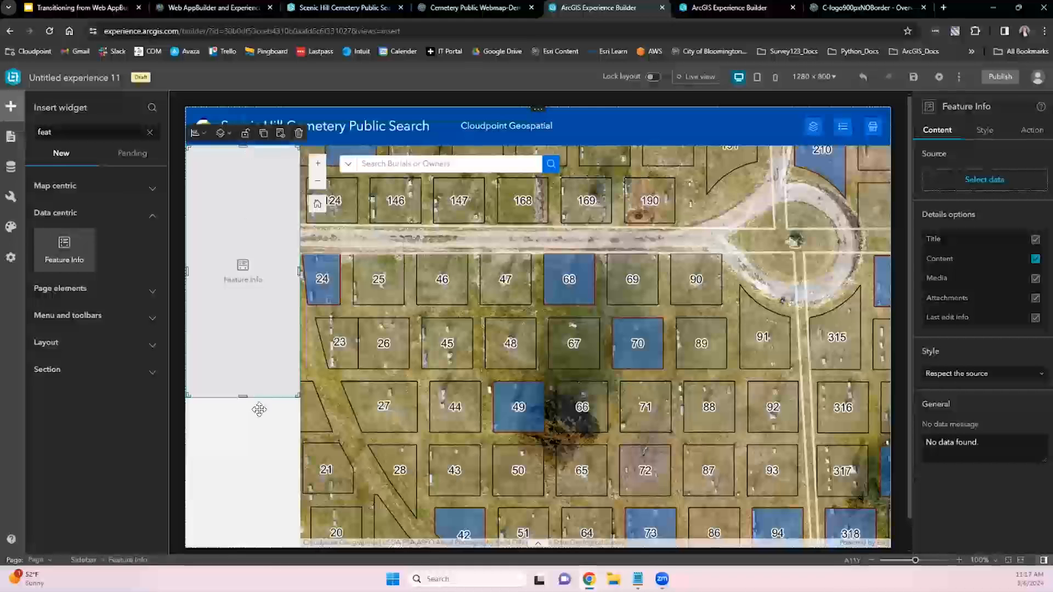
left_click_drag(243, 396, 248, 546)
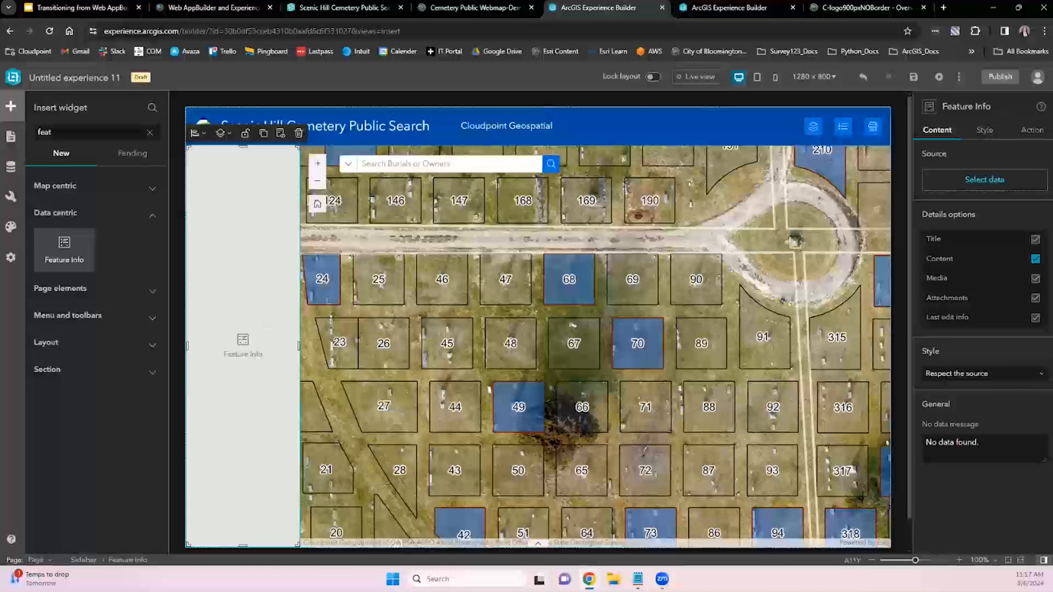
- Connect the Feature Info widget to the Join_Features_to_Gra… layer of the Cemetery Public Webmap
left_click(984, 179)
left_click(785, 180)
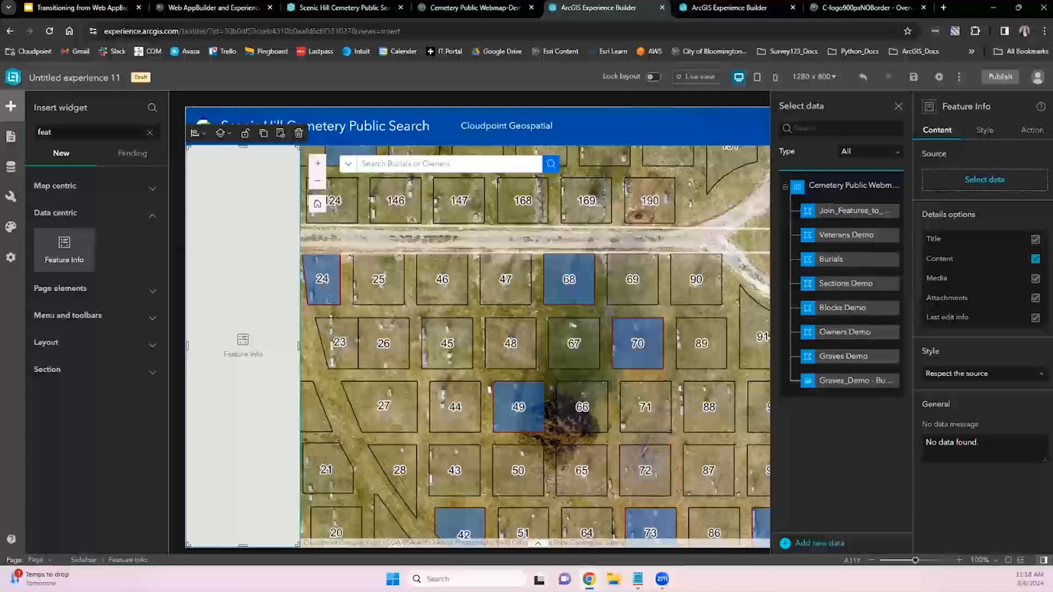
left_click(853, 218)
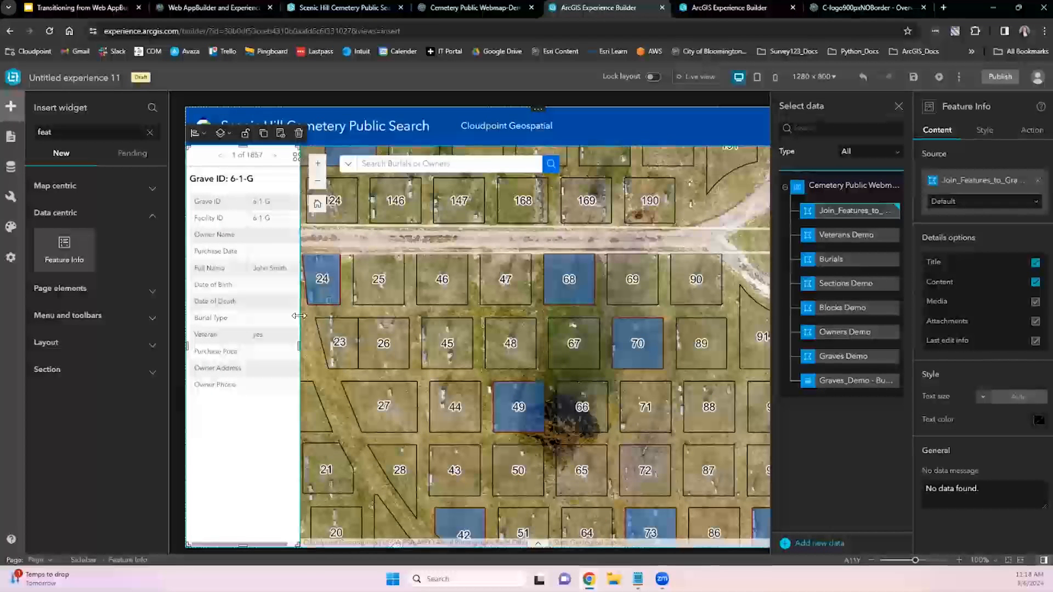
- Turn on live view and browse forward and back through several grave records in the Feature Info widget
left_click(695, 76)
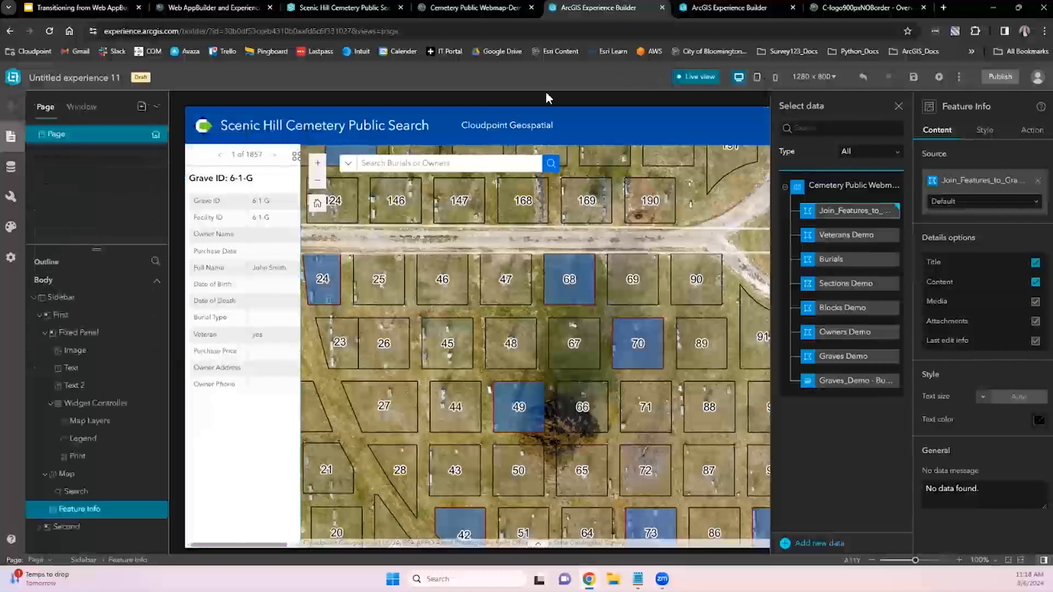
left_click(274, 159)
left_click(273, 158)
left_click(274, 158)
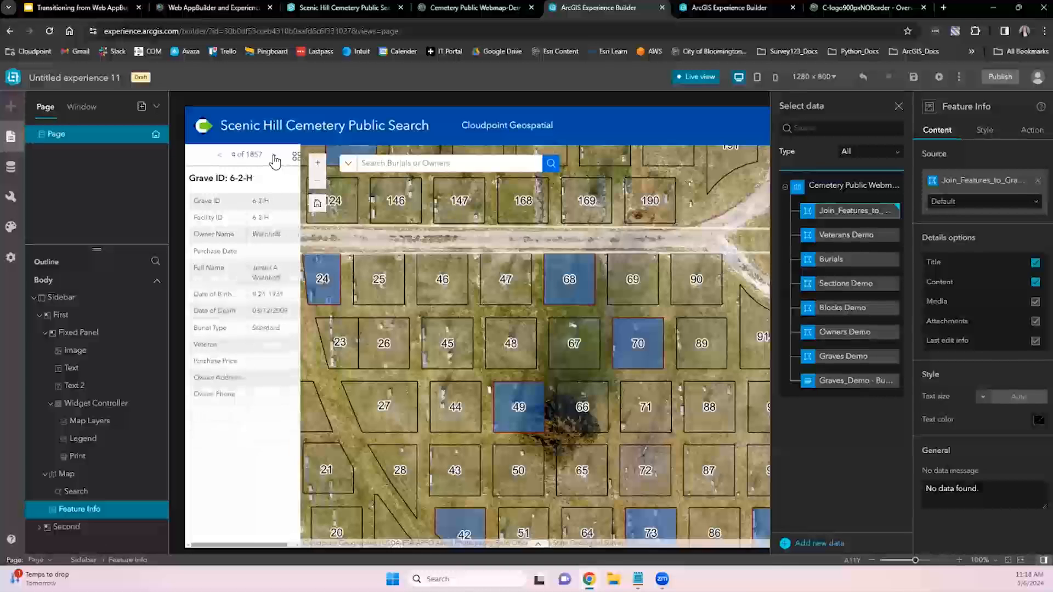
left_click(275, 159)
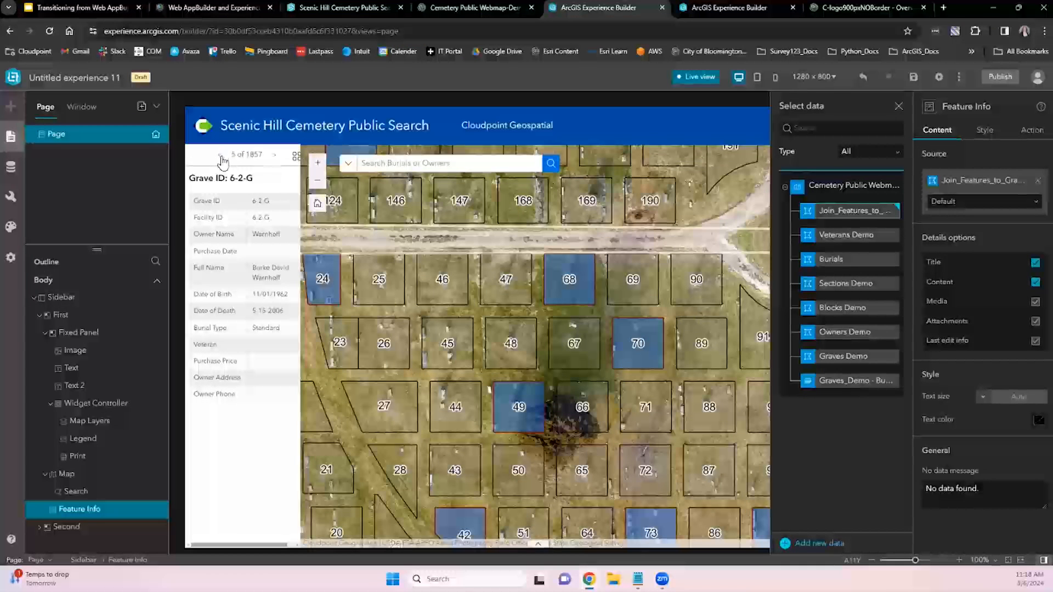
left_click(220, 156)
left_click(220, 156)
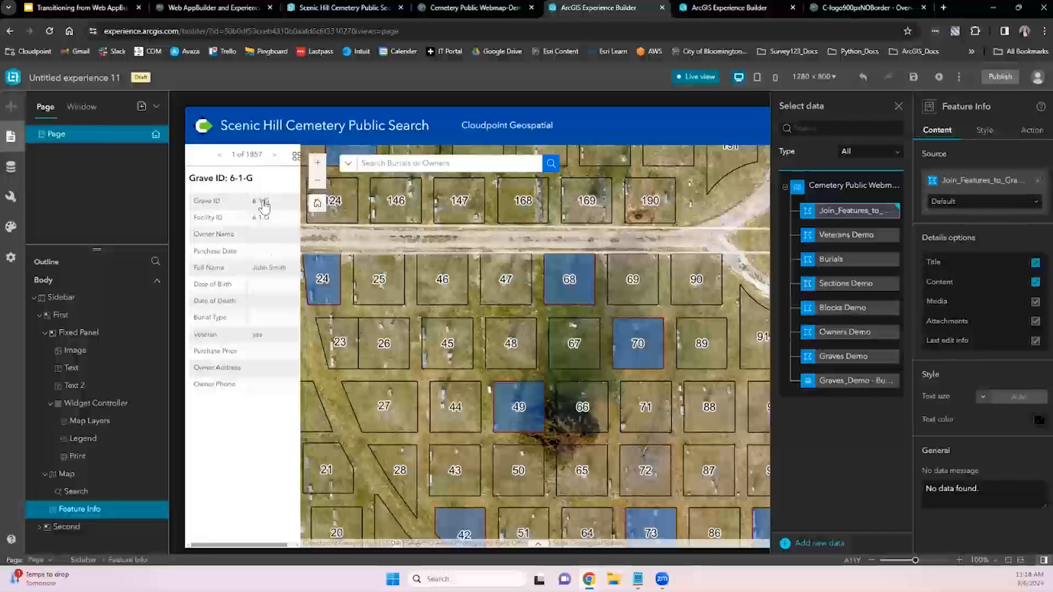
- Test the Search widget by looking up a burial by first name, choosing a suggestion, and clearing the search
left_click(428, 170)
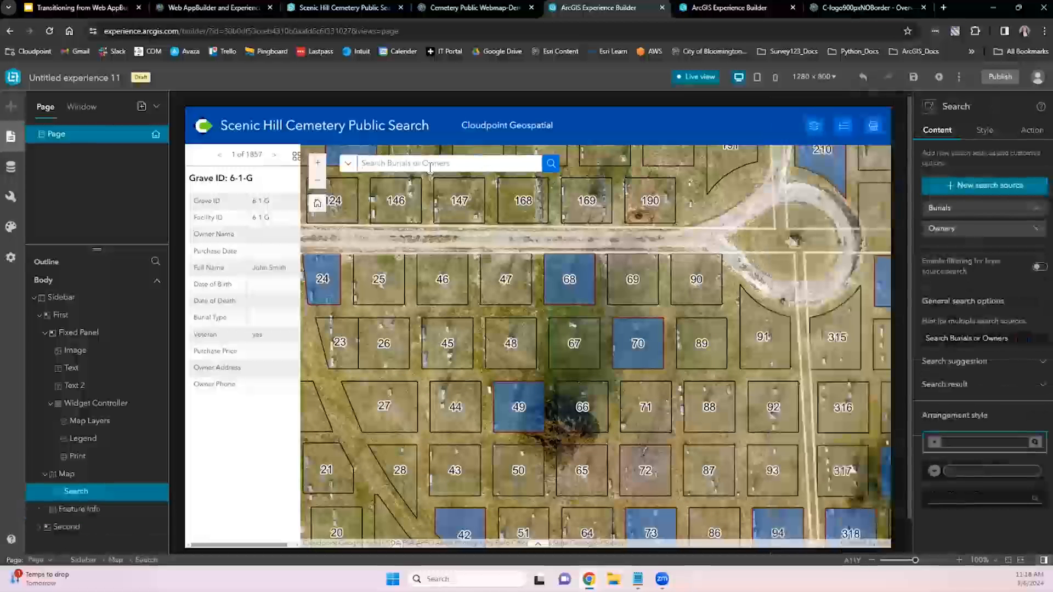
left_click(428, 167)
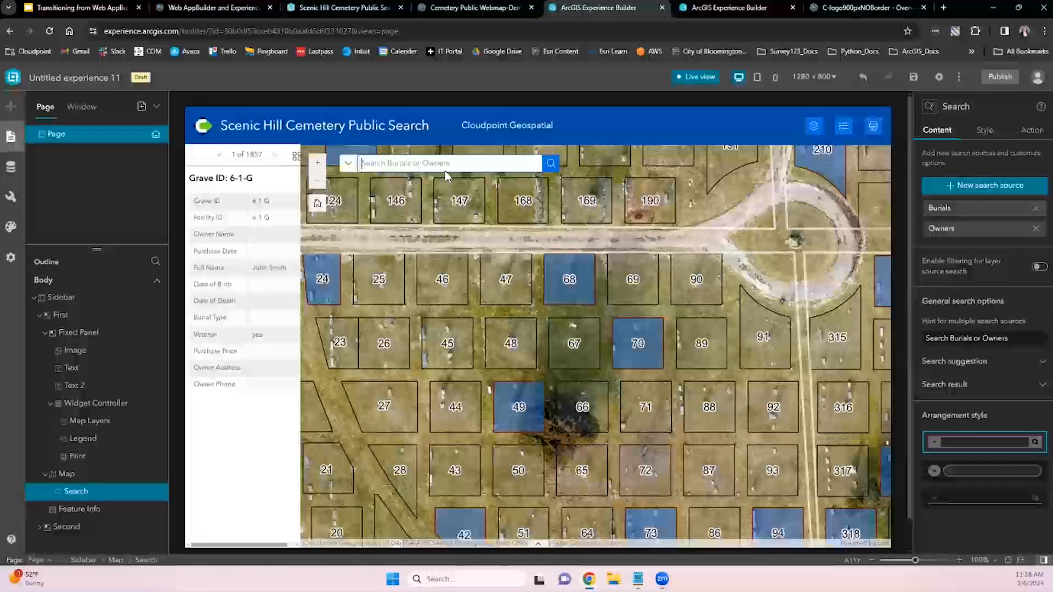
type("John")
left_click(428, 202)
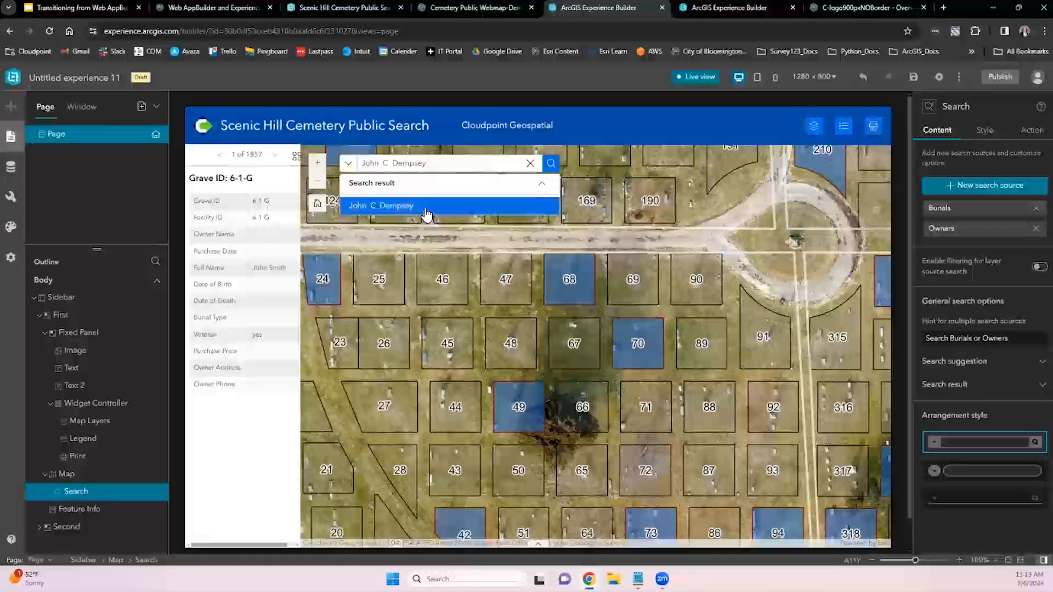
left_click(530, 163)
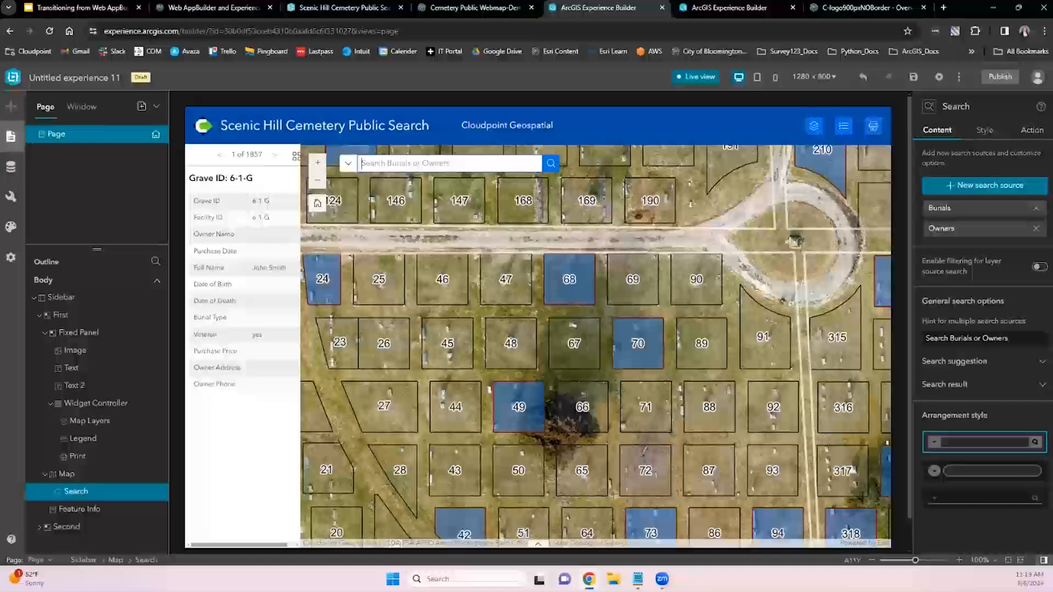
- Add a Record selection changes trigger to the Search widget with a Zoom to action targeting the Map
left_click(1032, 129)
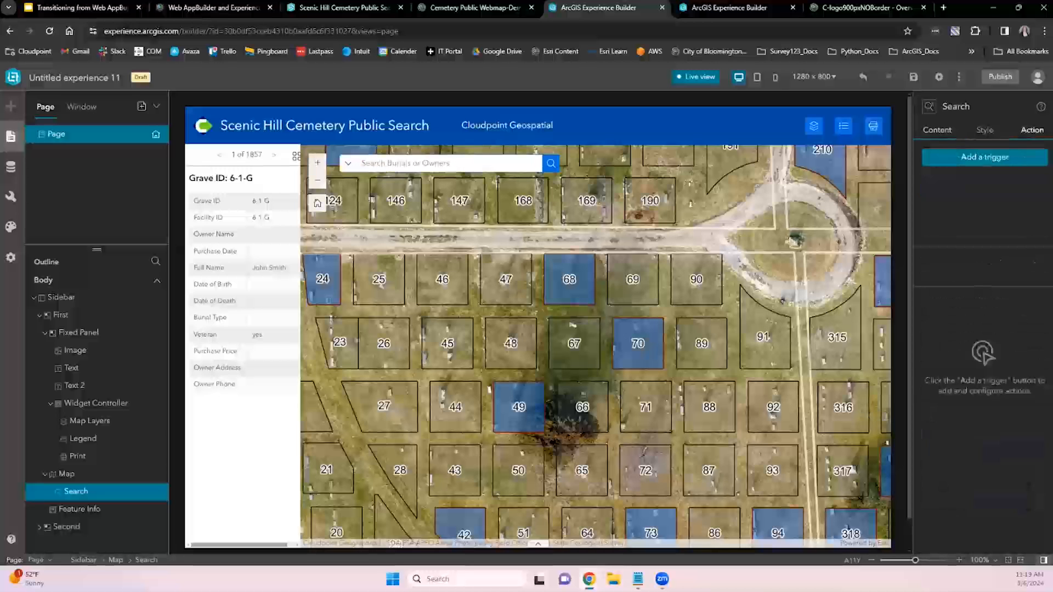
left_click(984, 157)
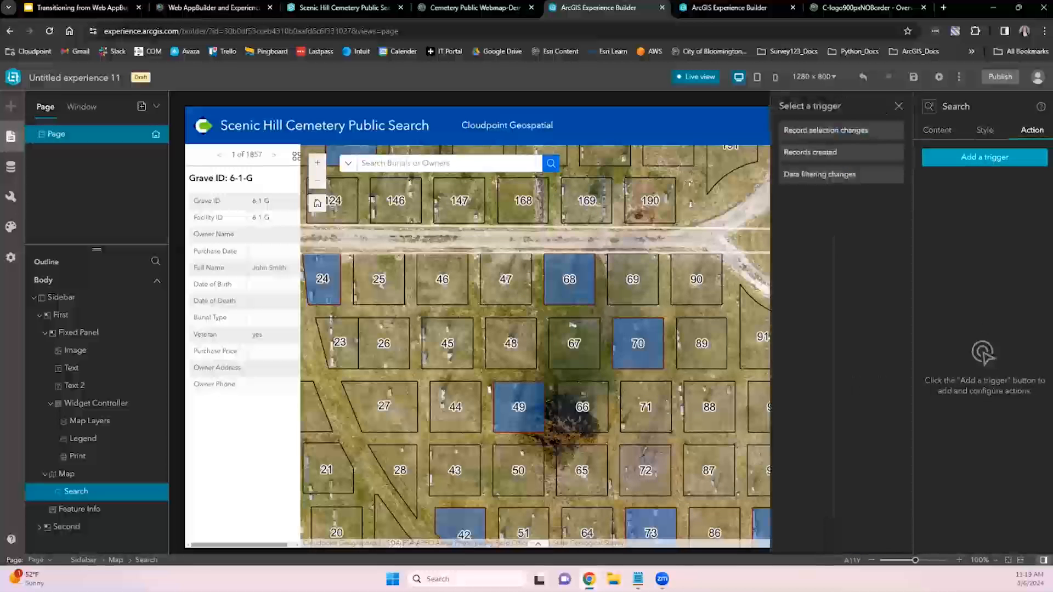
left_click(843, 133)
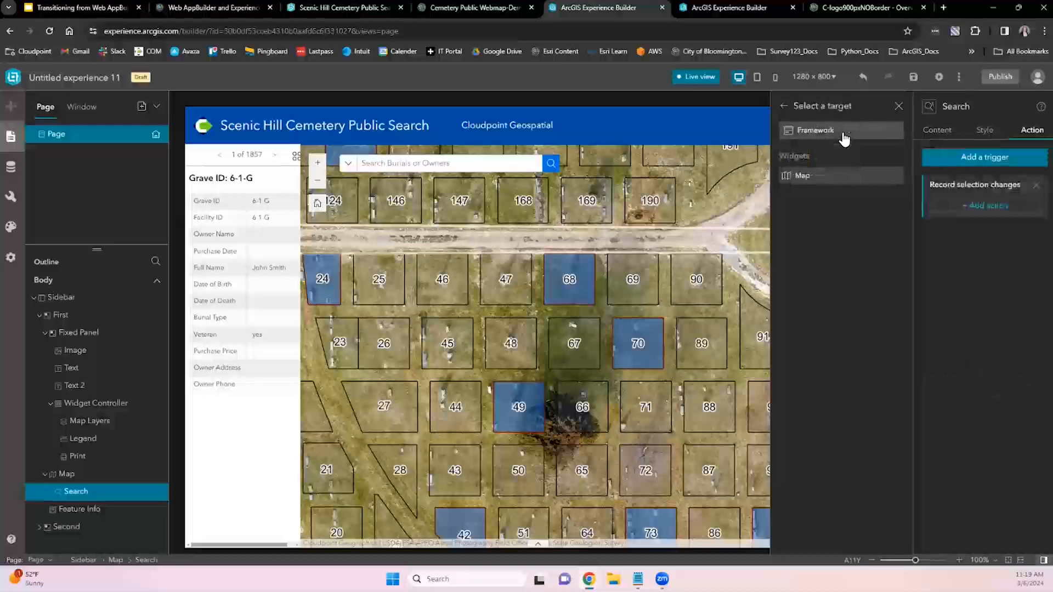
left_click(822, 181)
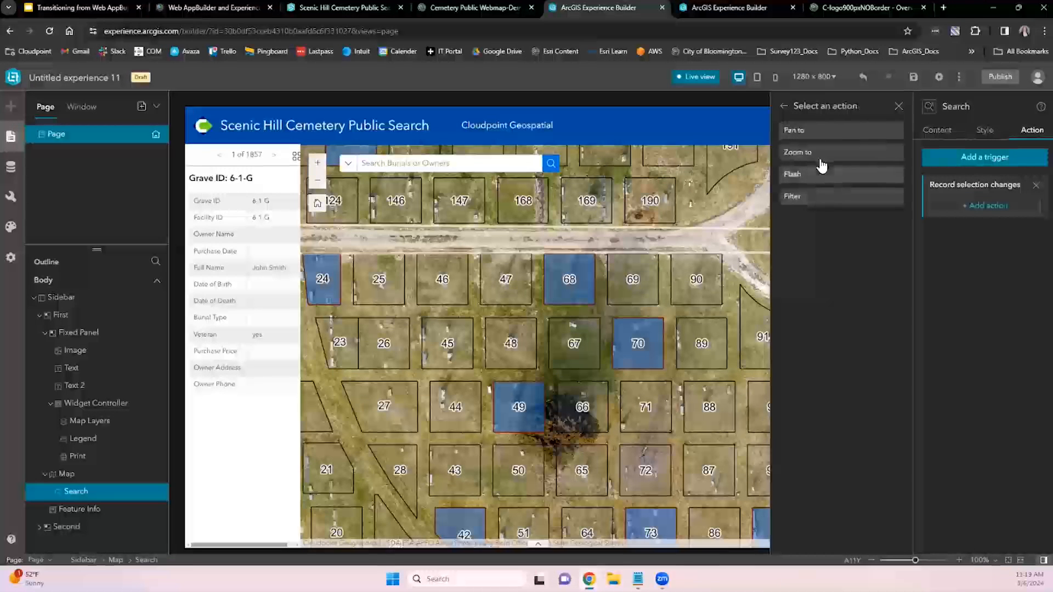
left_click(821, 161)
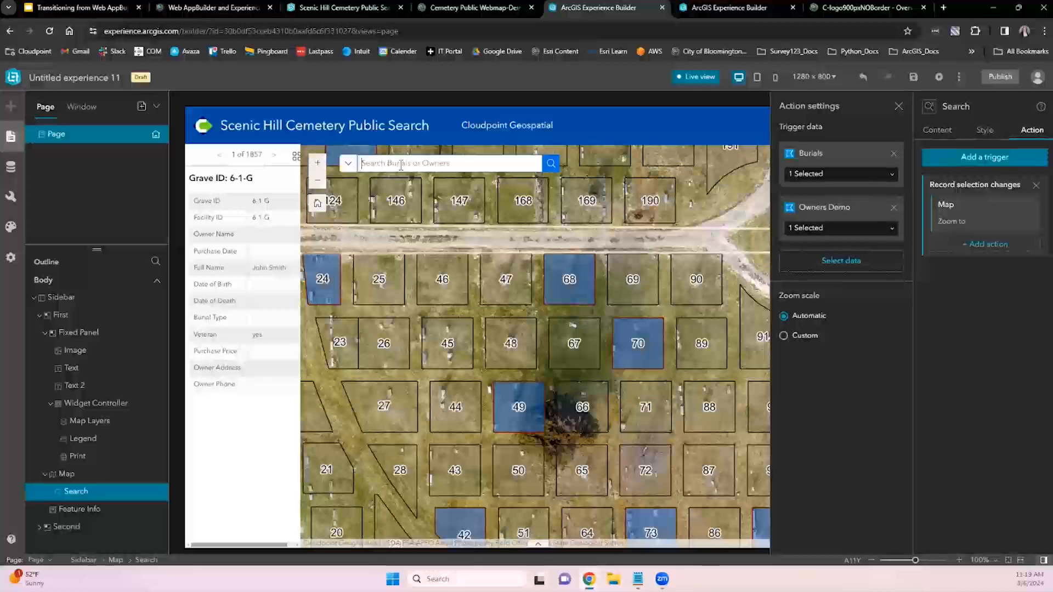
- Test the zoom action by searching twice for the same burial by first name and selecting its result
type("J")
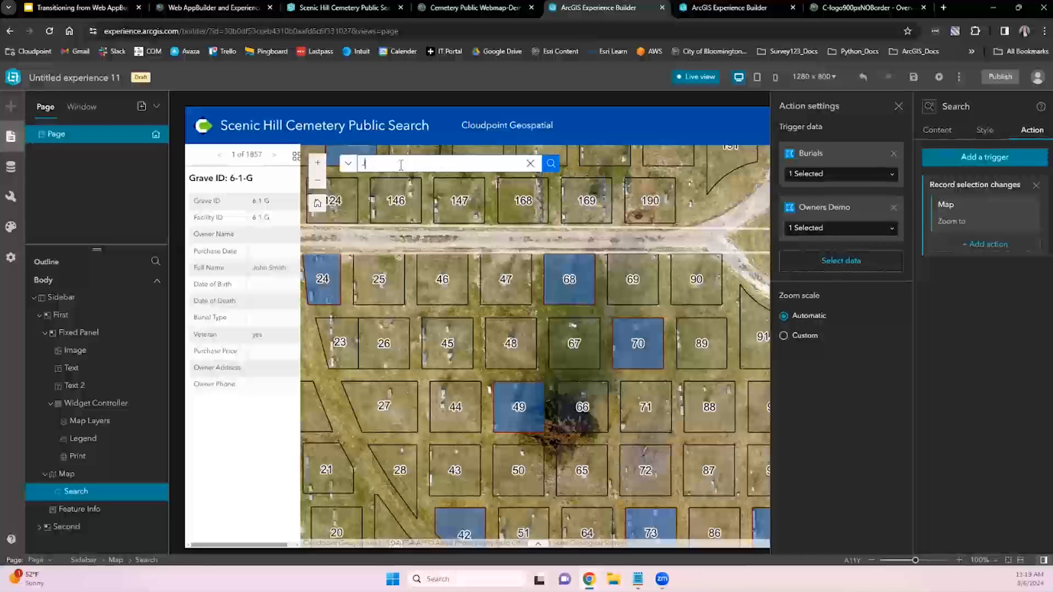
type("ohn")
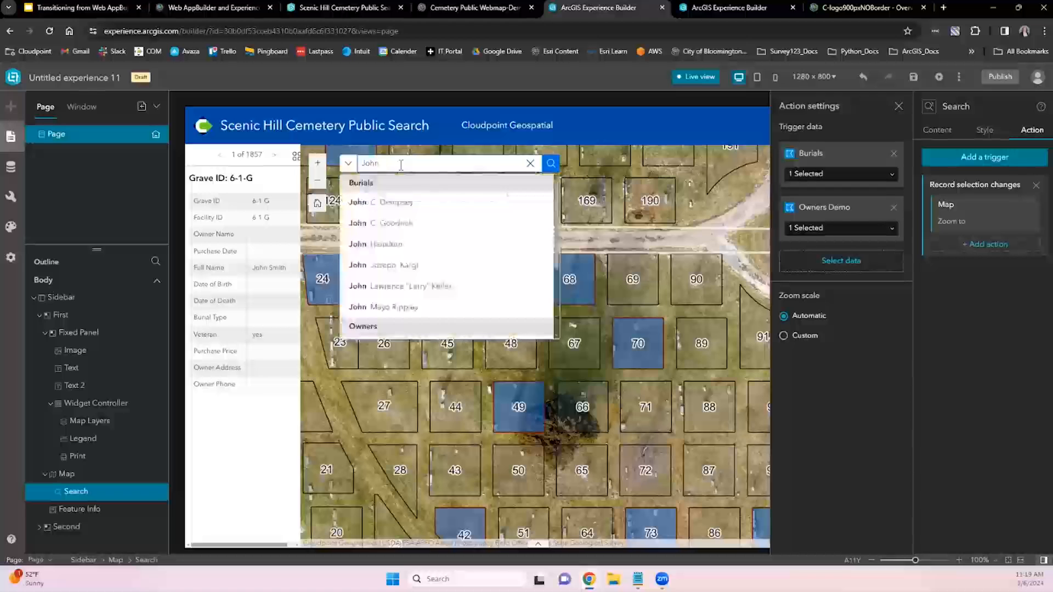
left_click(382, 211)
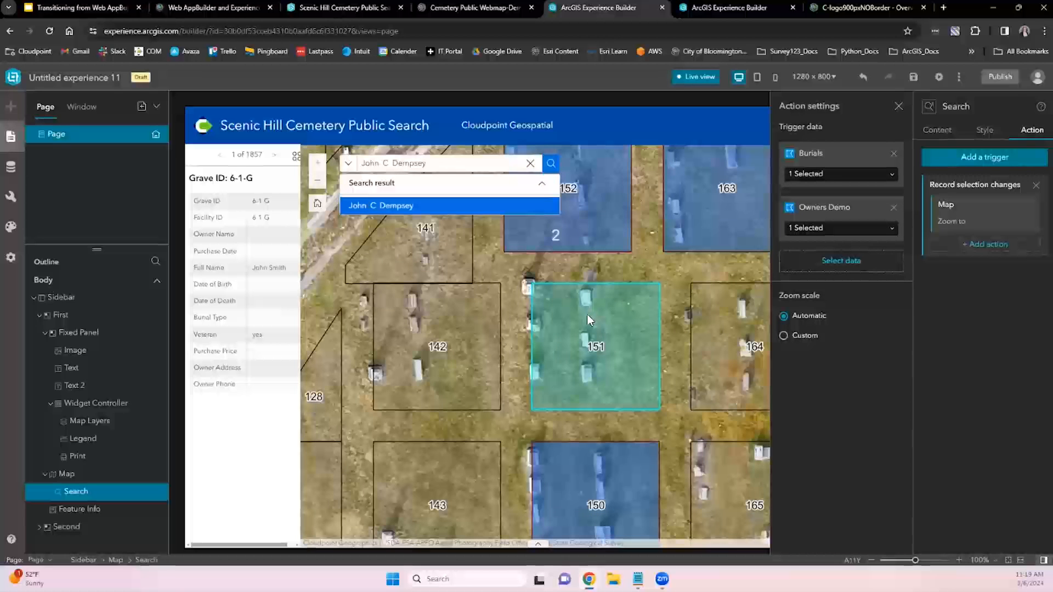
left_click(531, 168)
type("JOhn")
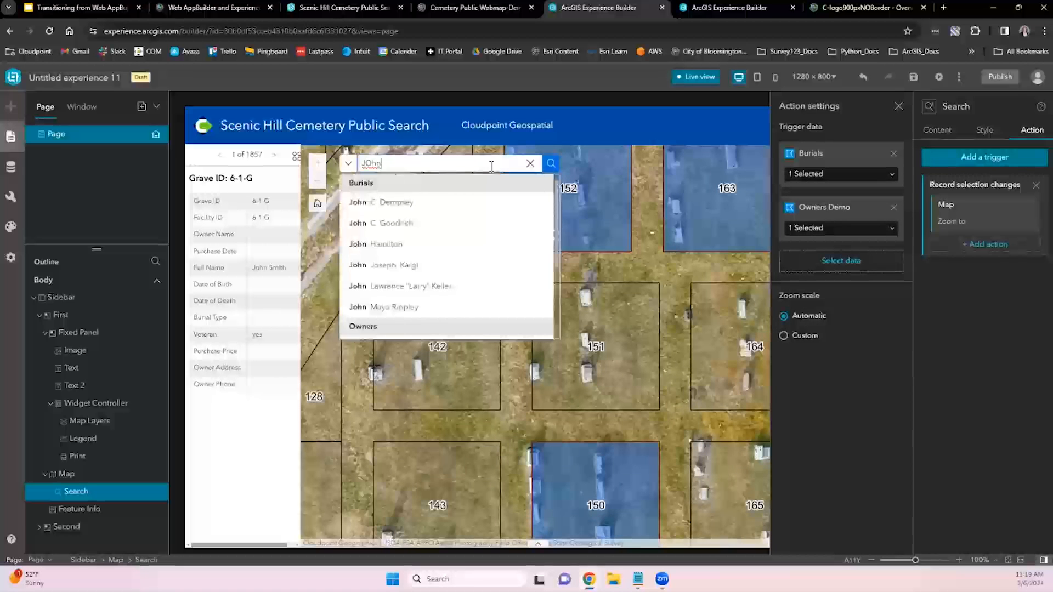
left_click(441, 202)
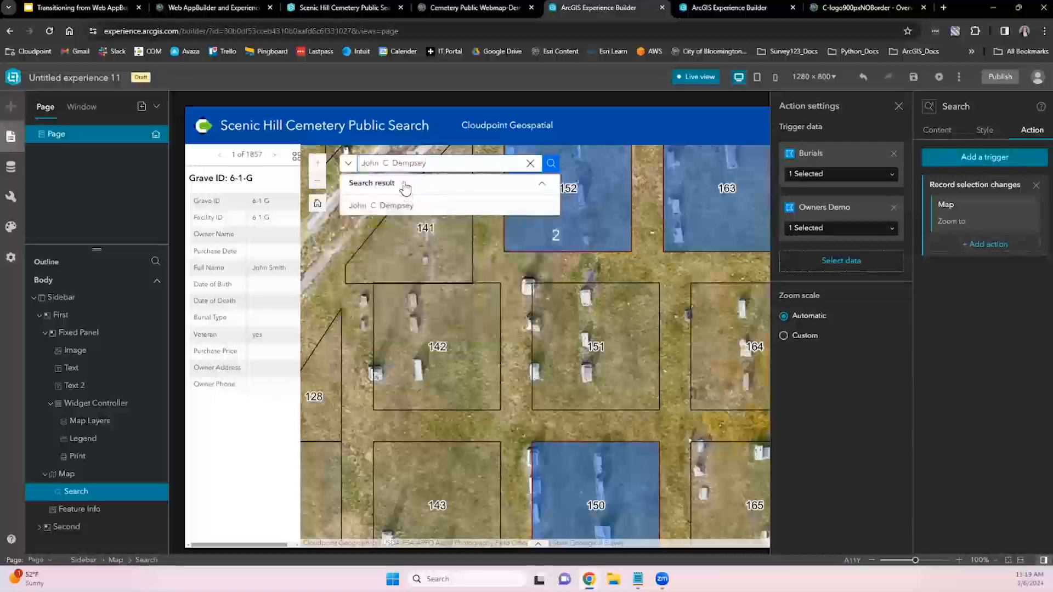
left_click(412, 207)
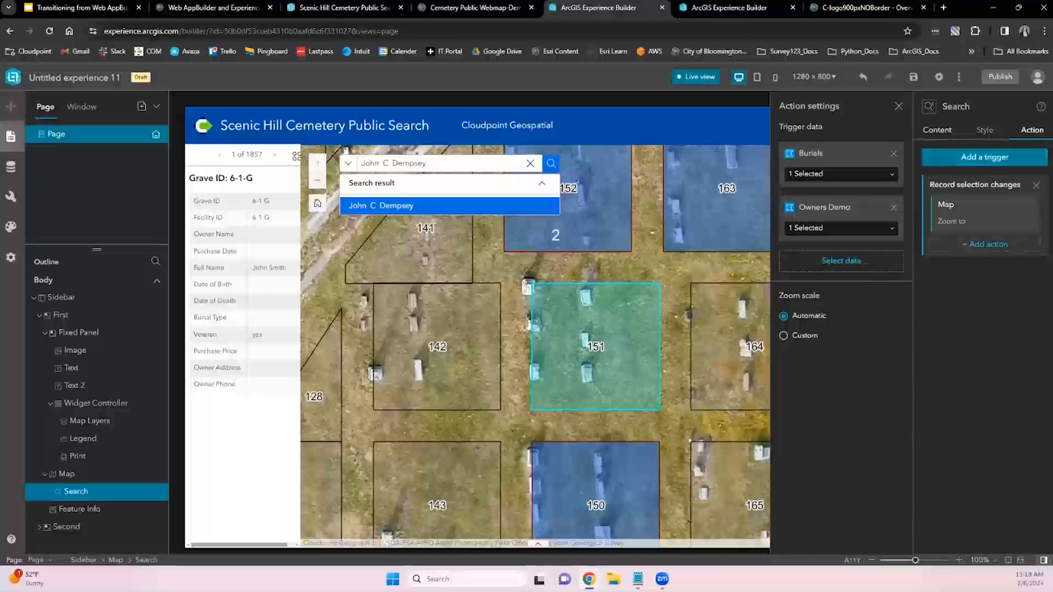
- Enable Auto select the first result in the Search widget's search result options
left_click(937, 130)
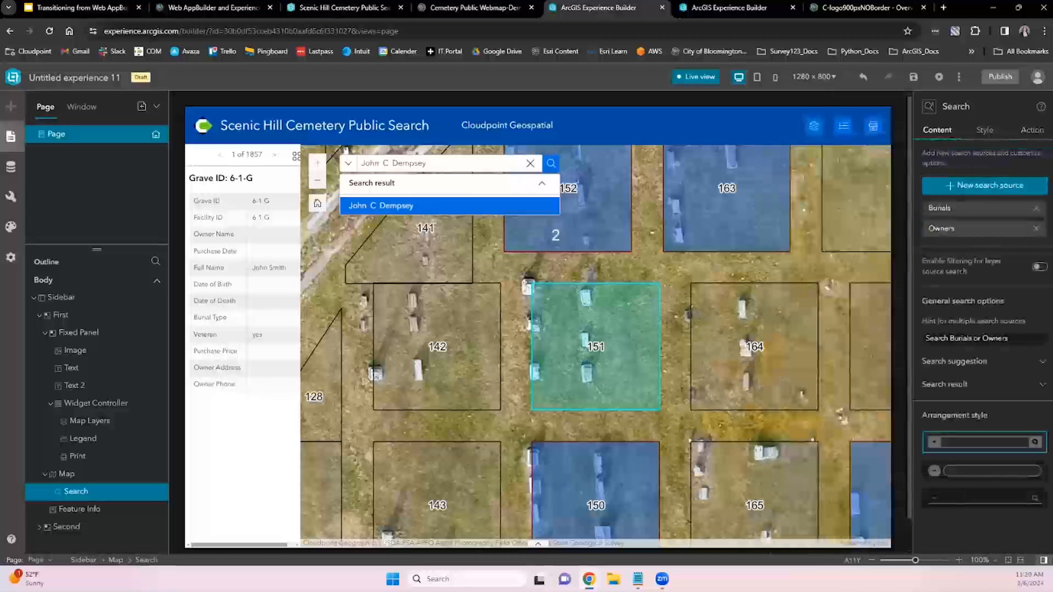
left_click(1042, 384)
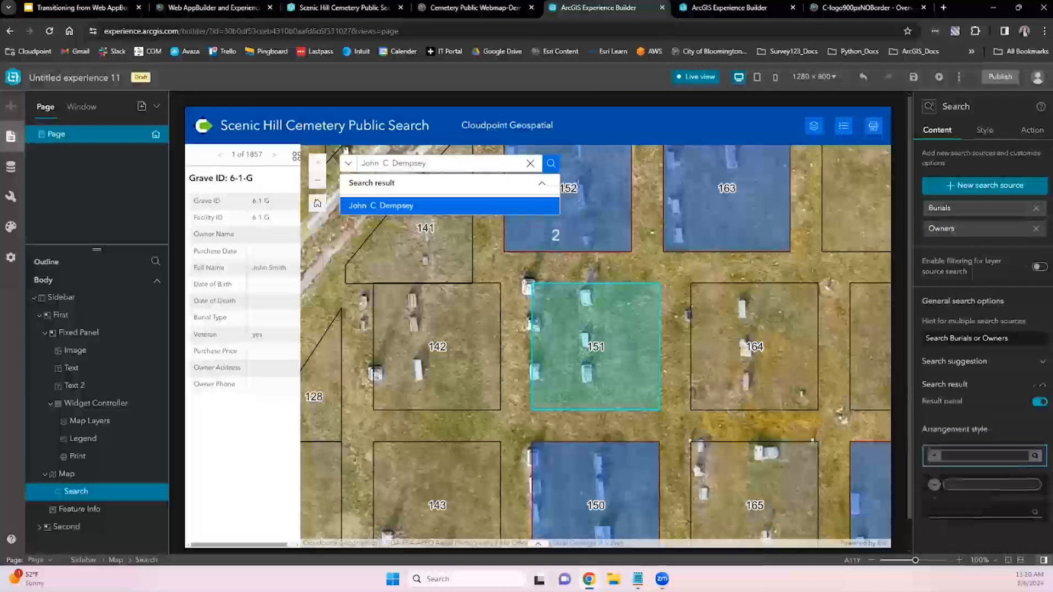
scroll(981, 395, "down", 3)
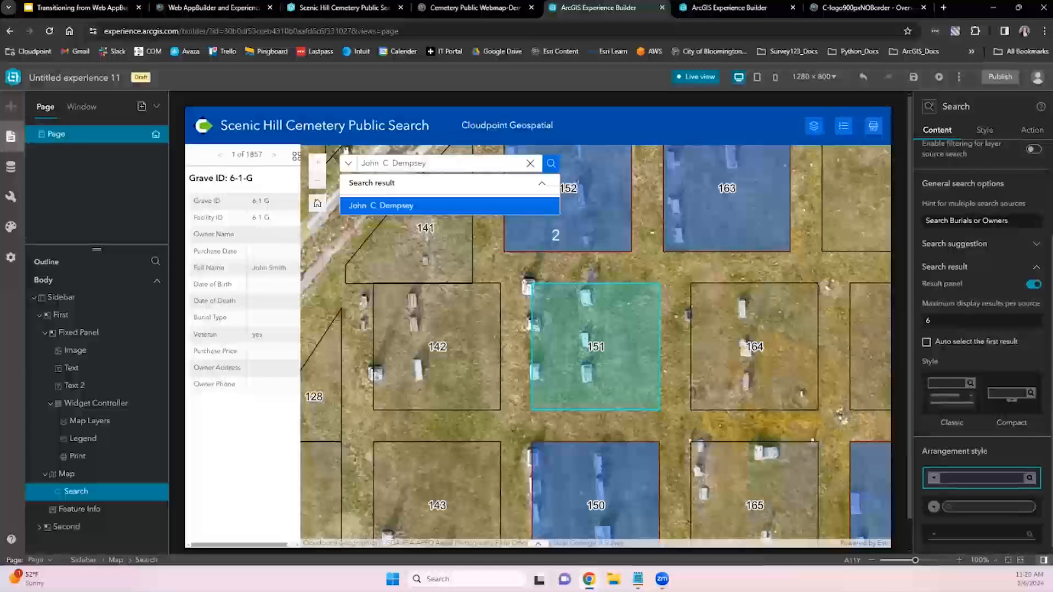
- Test the automatic selection by searching for a different burial with the same first name, and clear the search
left_click(529, 163)
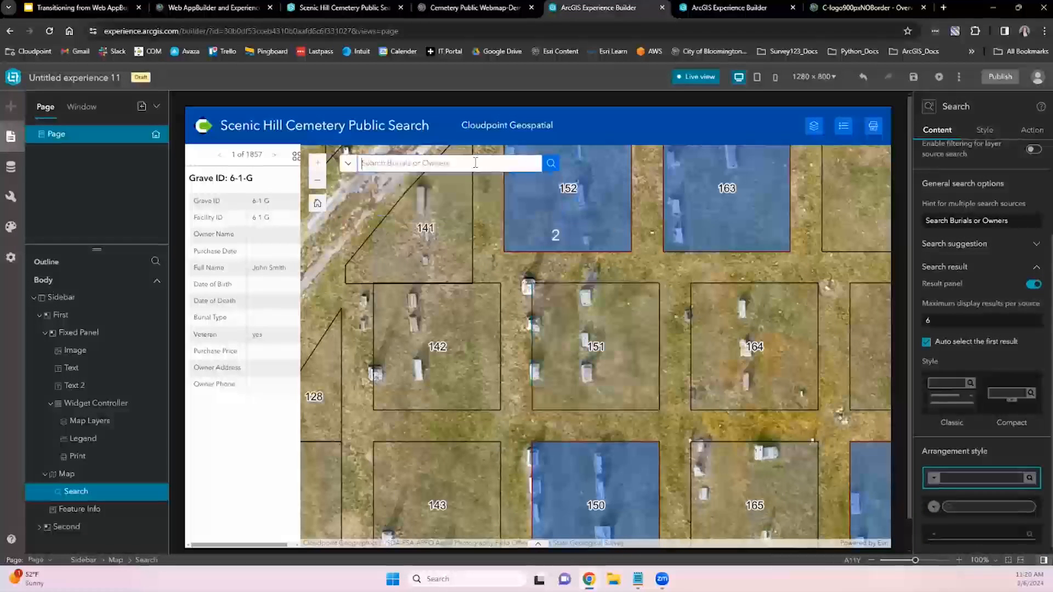
type("John")
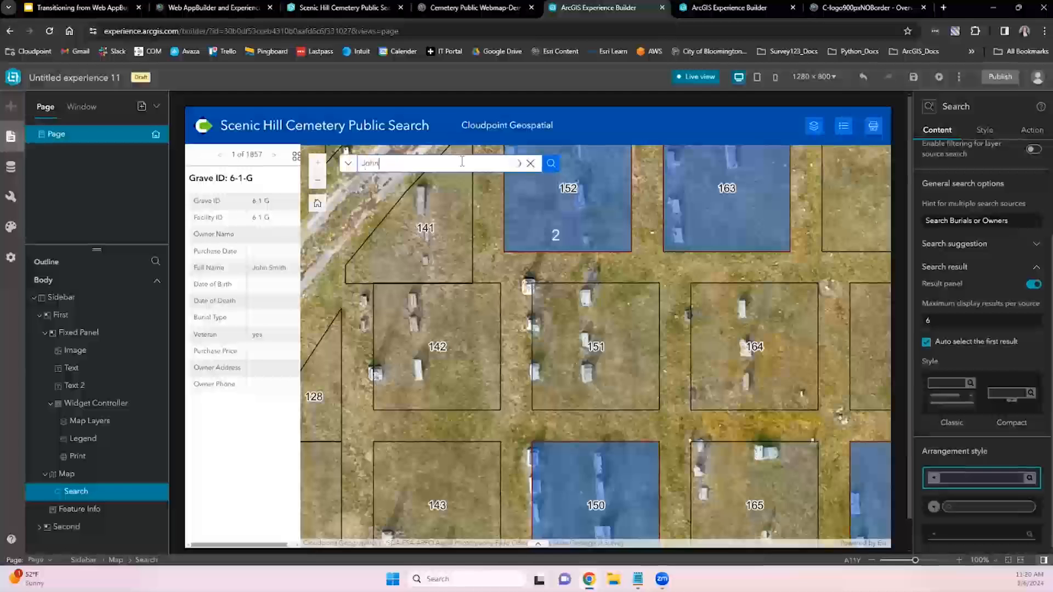
left_click(422, 227)
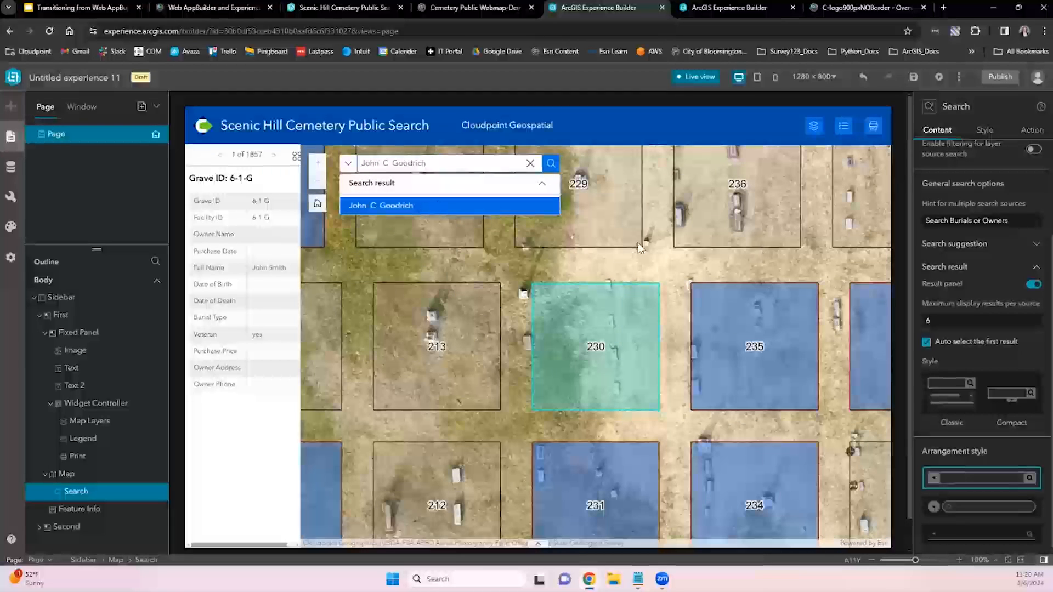
left_click(530, 163)
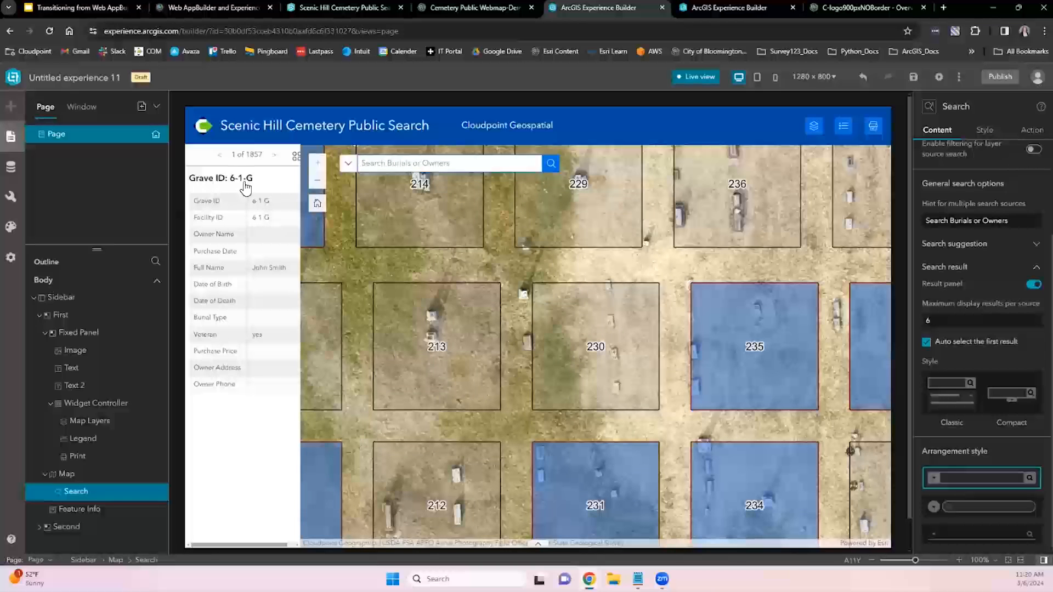
- Set the Feature Info widget's data view to Selected features
left_click(212, 197)
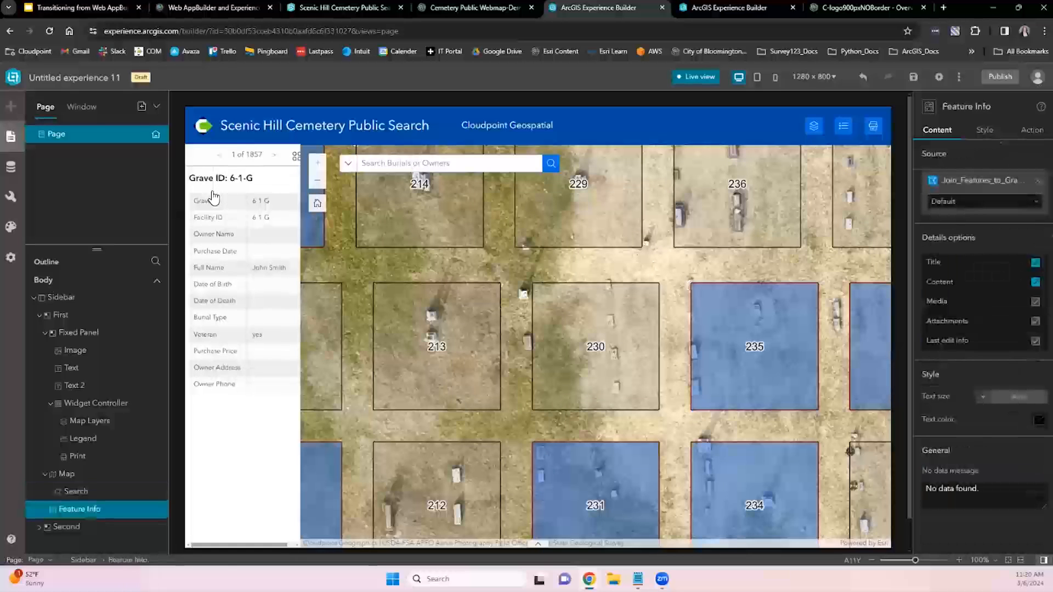
left_click(984, 202)
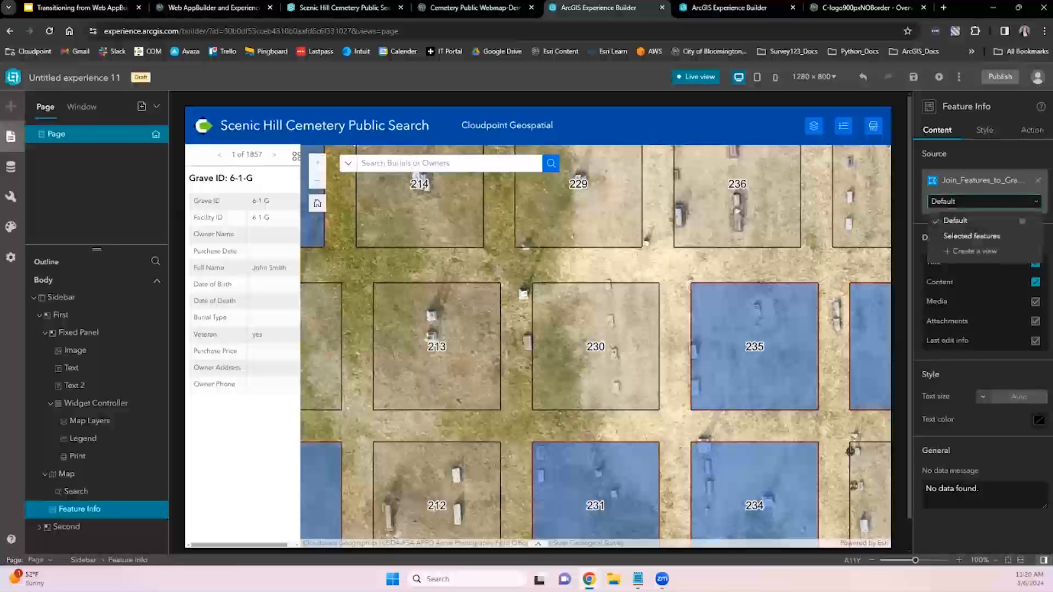
left_click(971, 236)
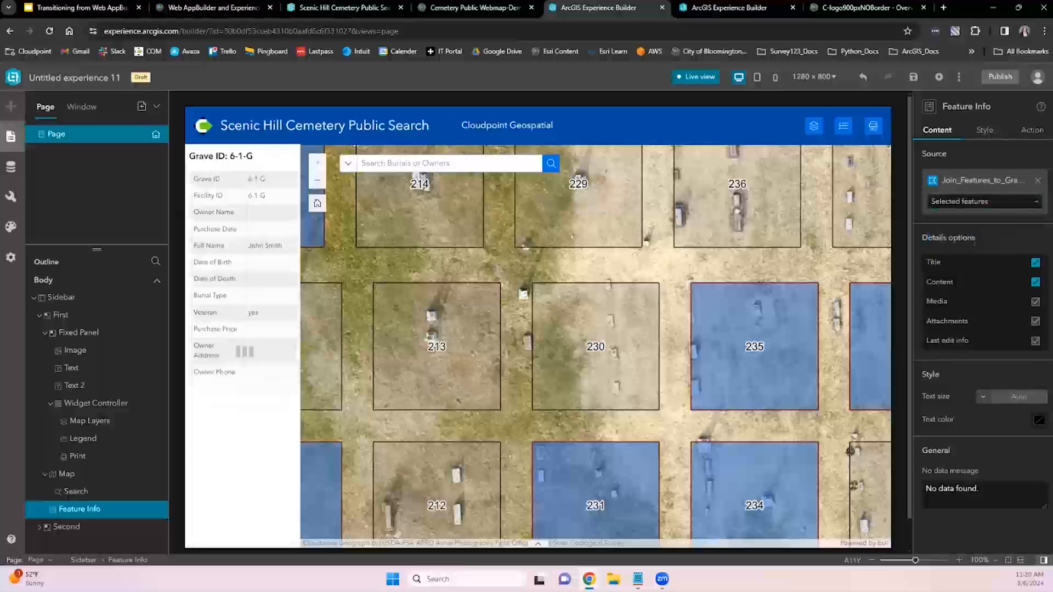
left_click(518, 269)
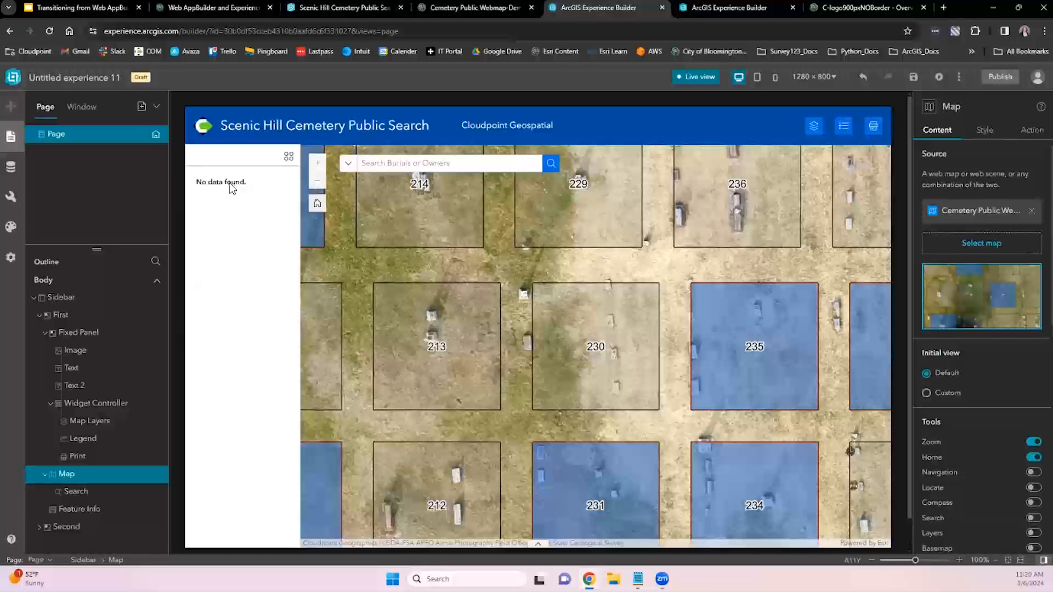
- Add a Framework action that selects data records to the Search widget's Record selection changes trigger
left_click(531, 161)
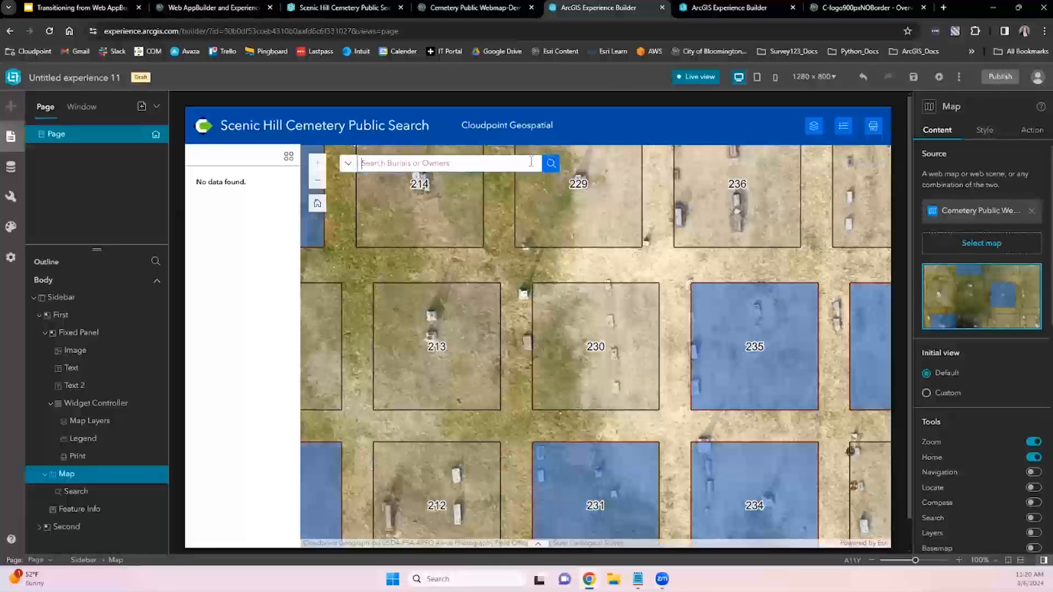
left_click(1032, 129)
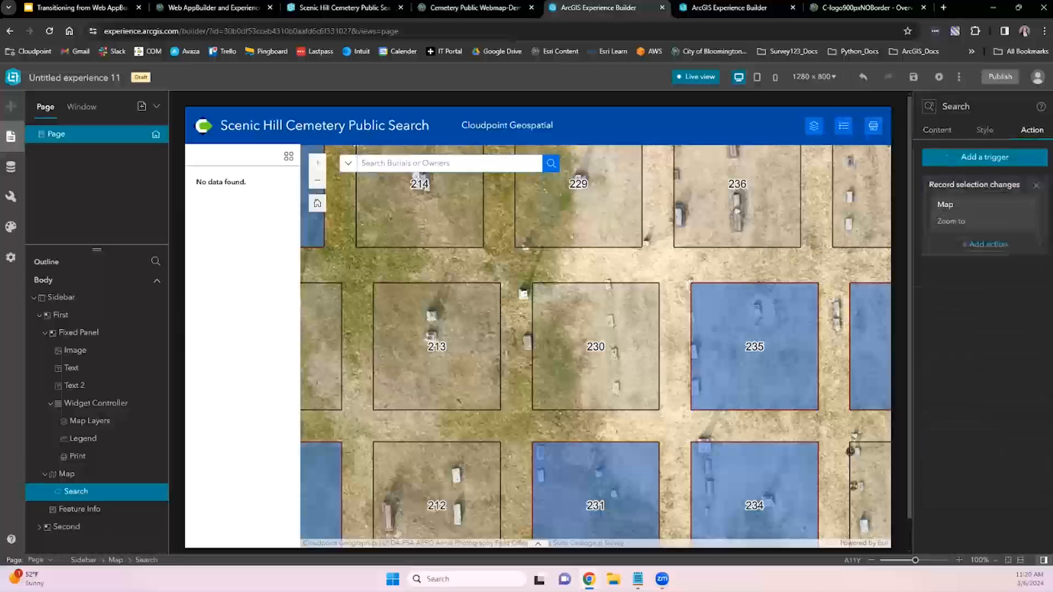
left_click(985, 157)
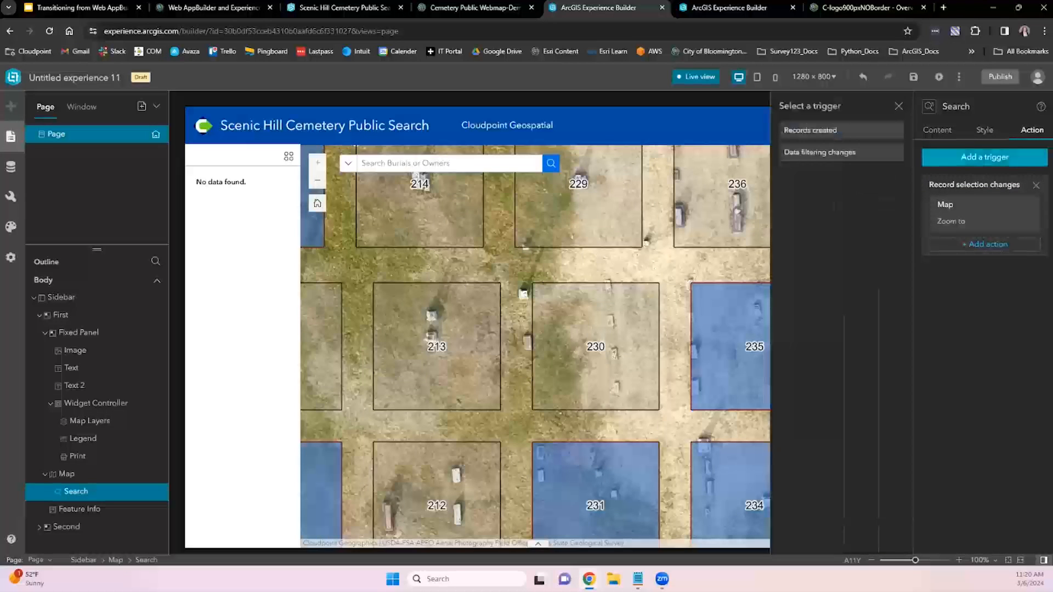
left_click(898, 107)
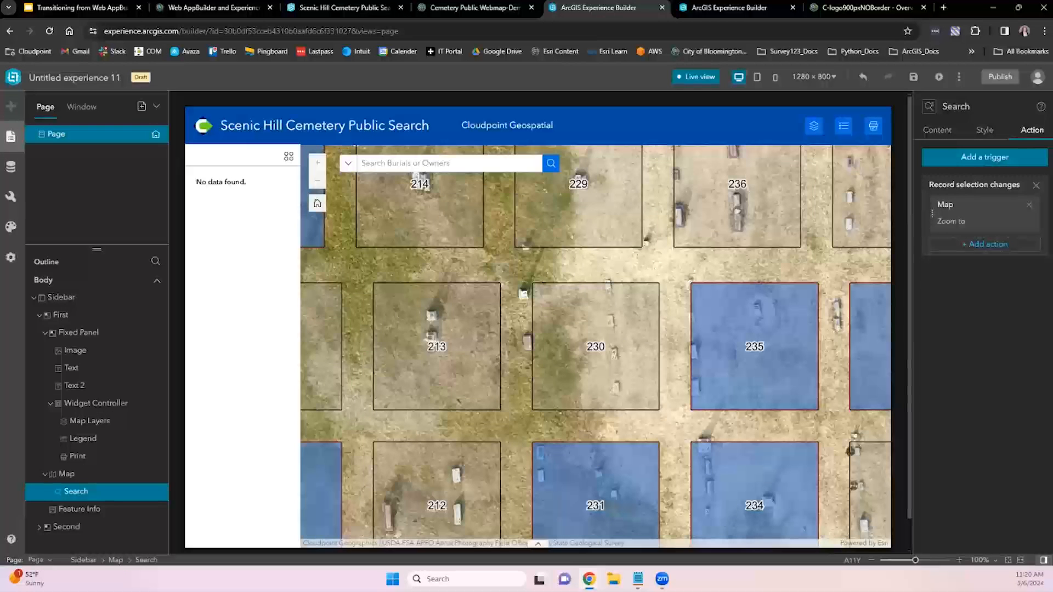
left_click(985, 245)
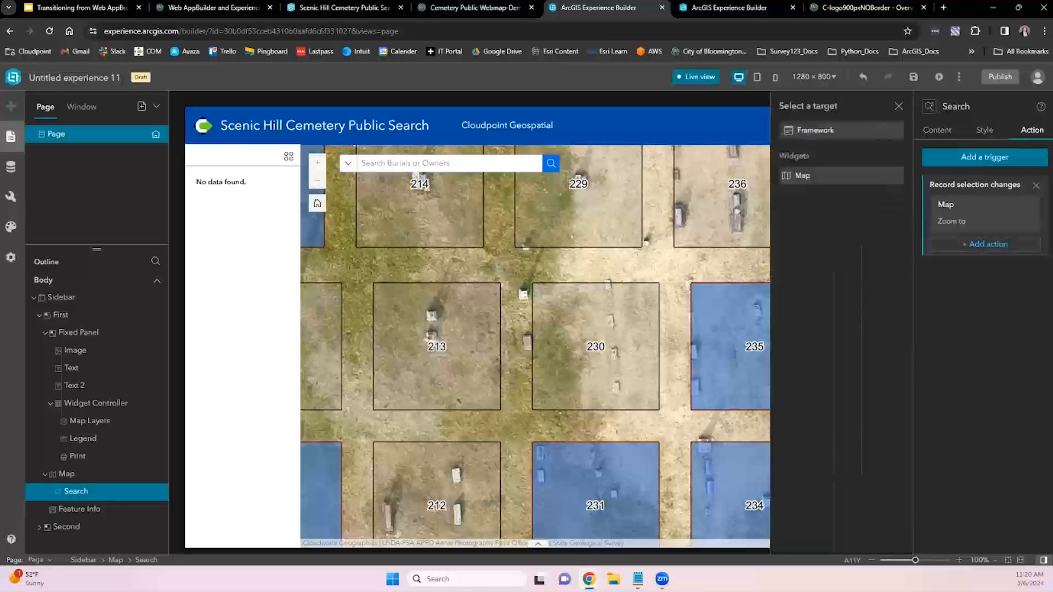
left_click(837, 136)
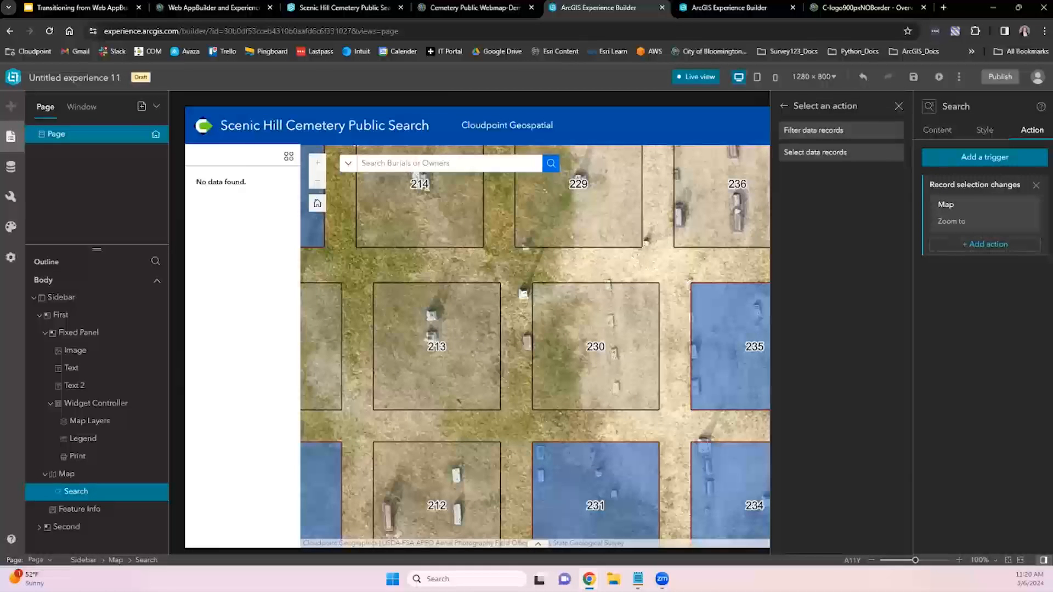
left_click(840, 164)
- Set the new action's trigger data to Burials and its action data to the Join_Features_to_Gra… layer
left_click(852, 154)
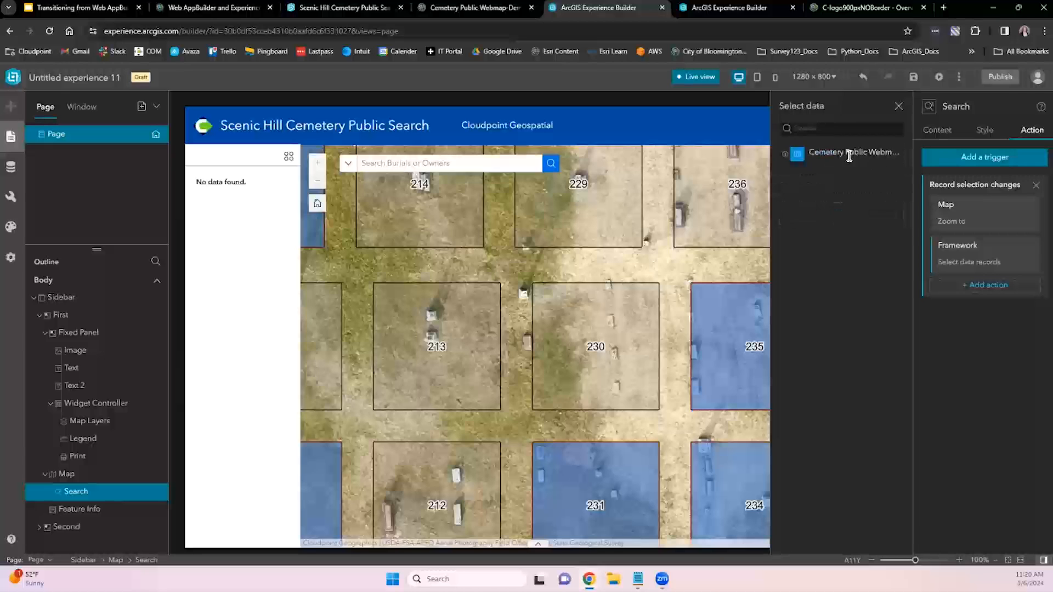
left_click(788, 156)
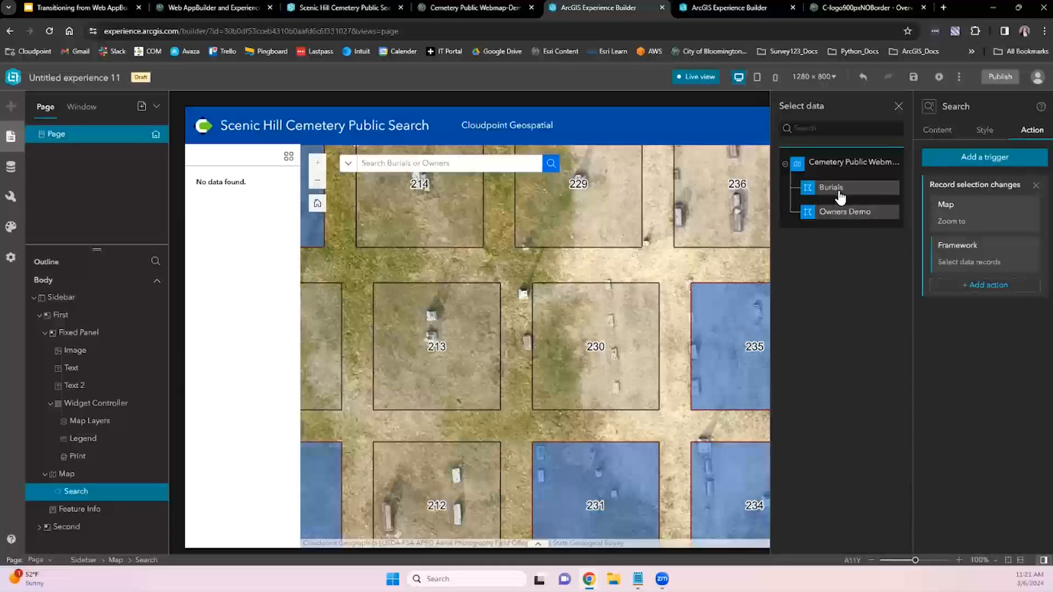
left_click(839, 189)
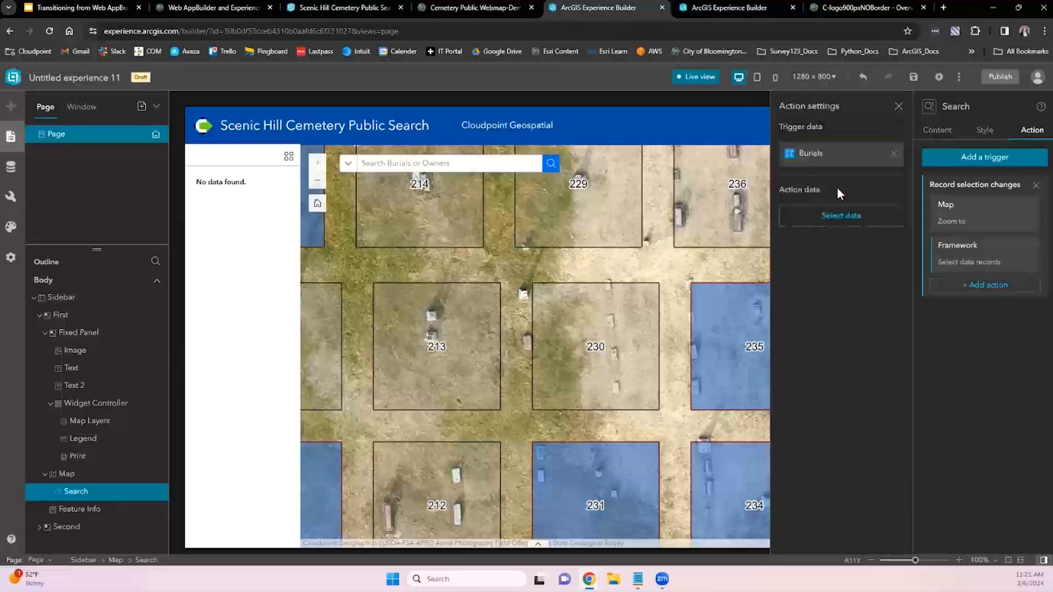
left_click(831, 218)
left_click(785, 156)
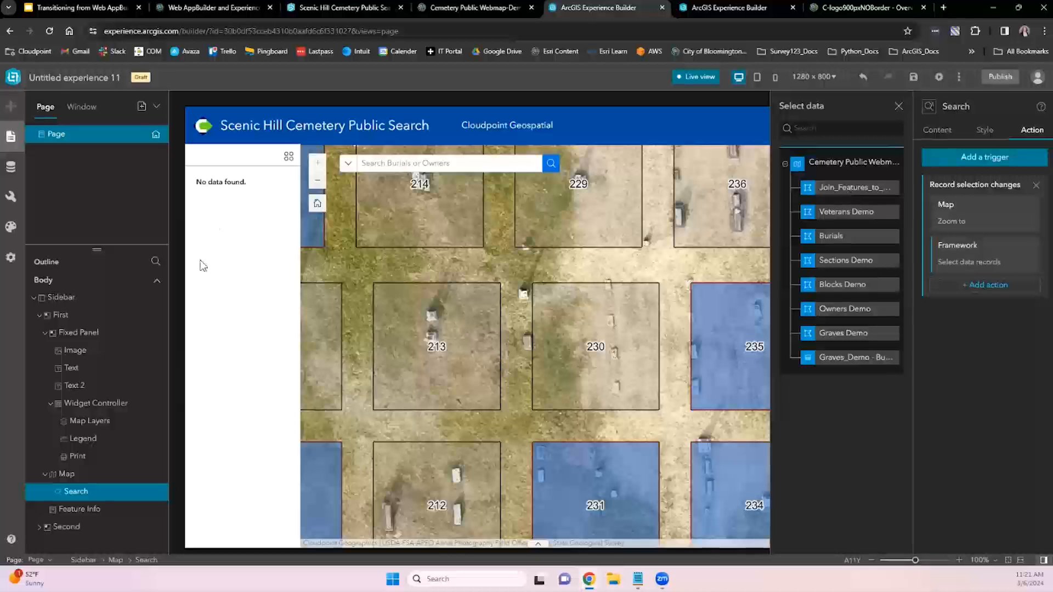
left_click(853, 188)
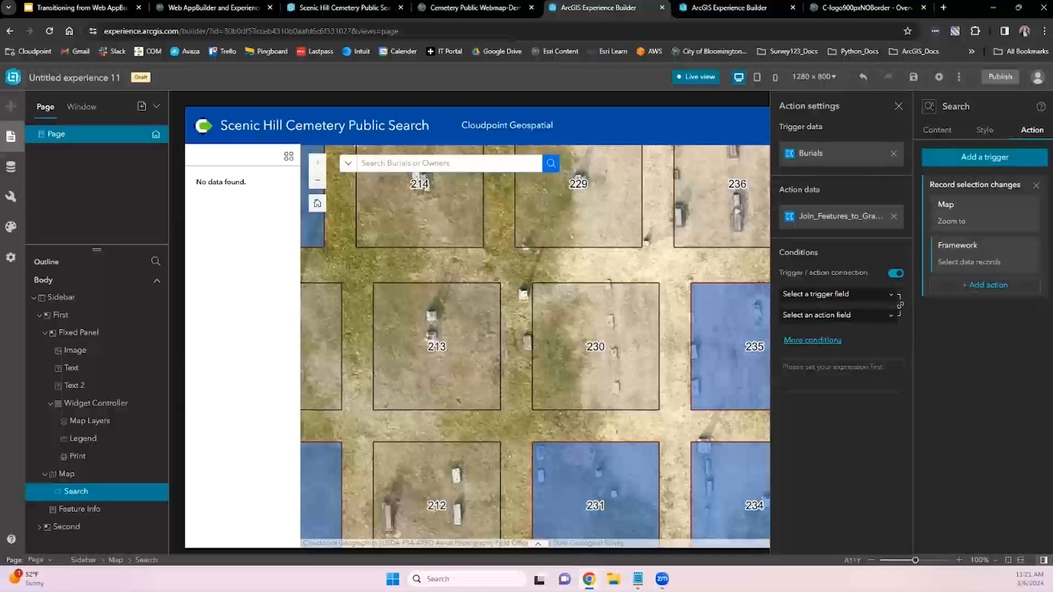
- Connect the Burials trigger field FACILITYID to the action field Facility ID
left_click(837, 294)
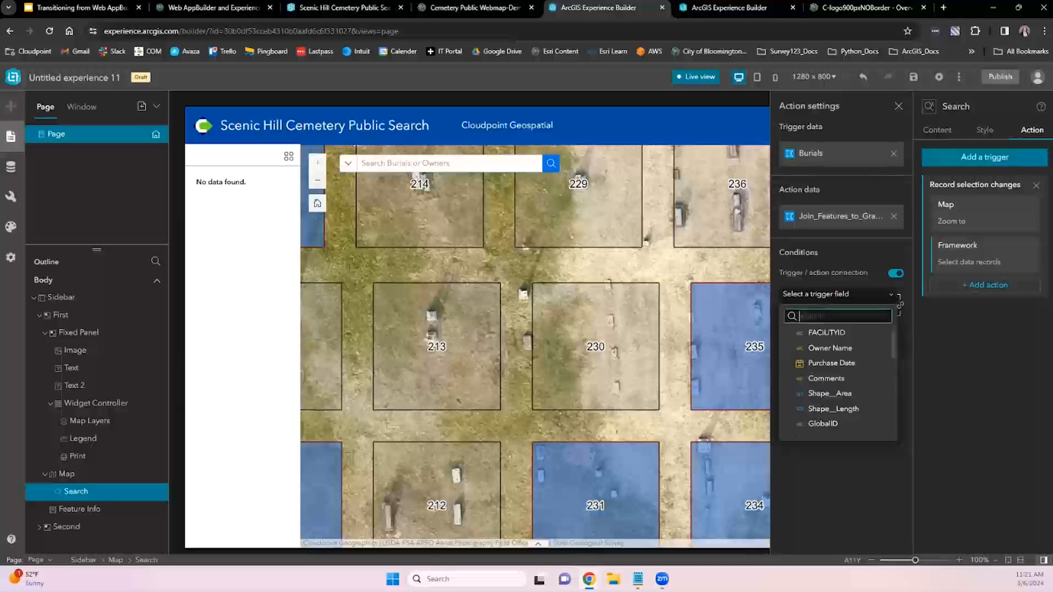
left_click(844, 332)
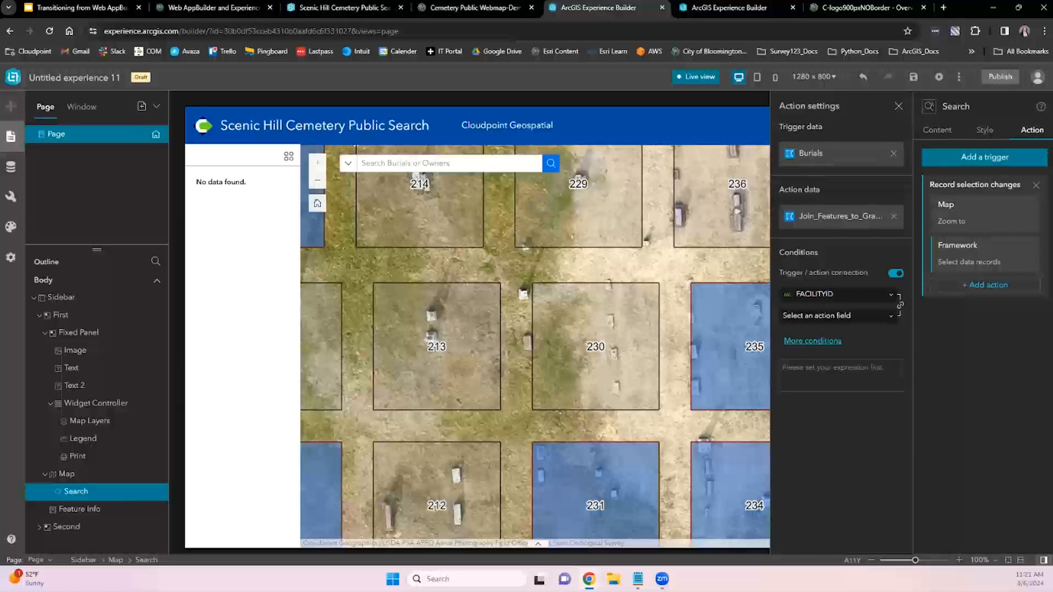
left_click(833, 315)
type("FAC")
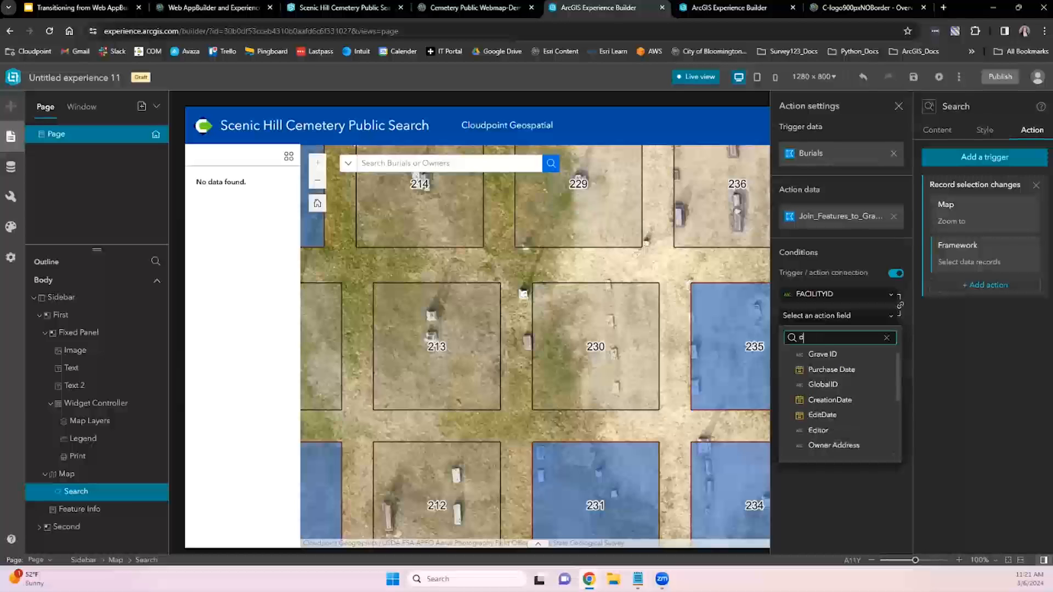
type("I")
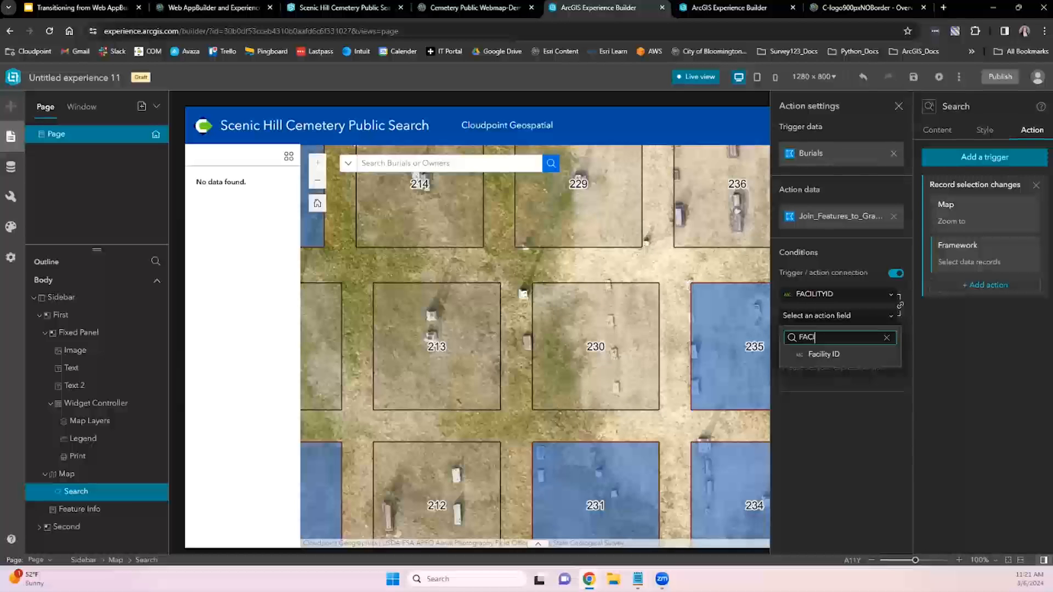
left_click(851, 355)
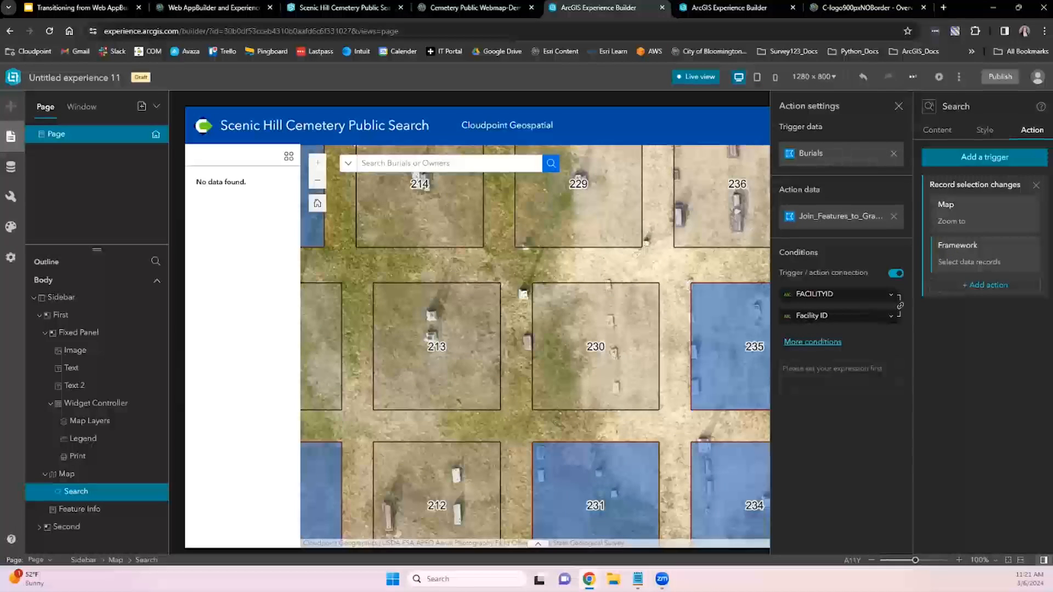
- Test the burial selection action by searching for a first name and choosing one of the suggested burials
left_click(383, 163)
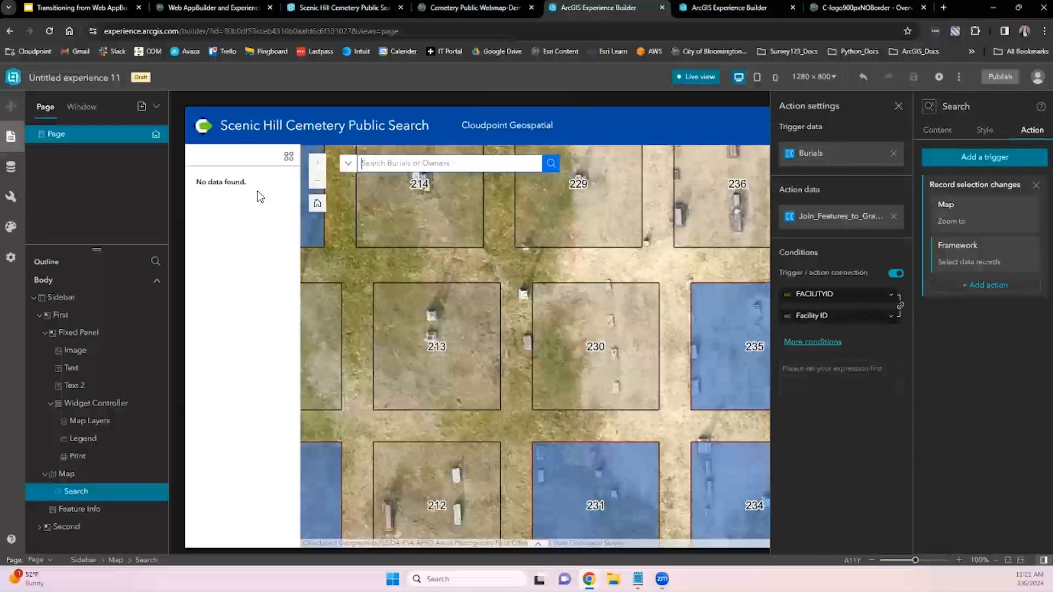
type("JOHN")
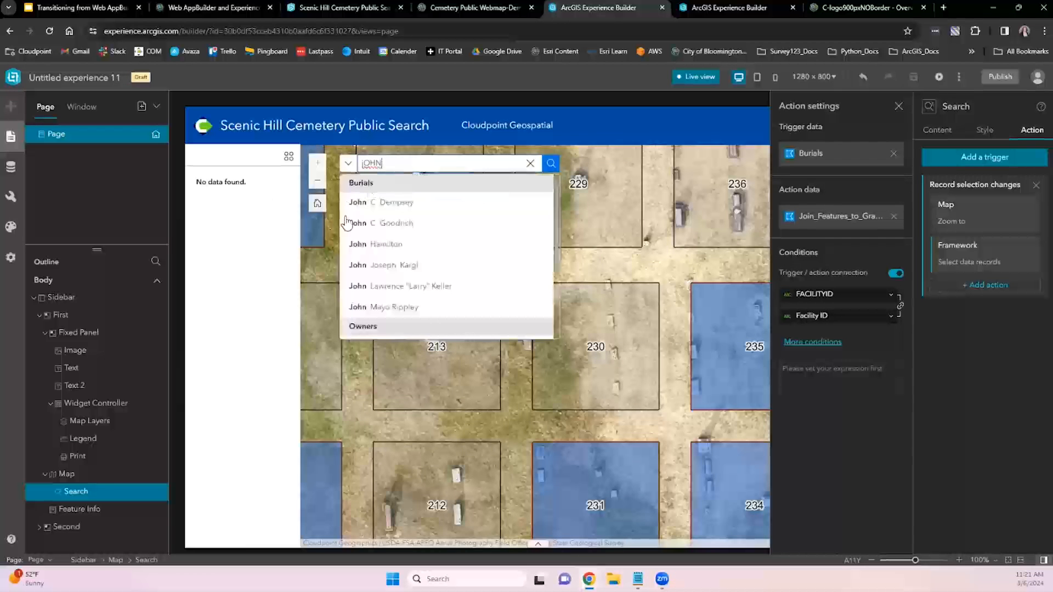
left_click(394, 244)
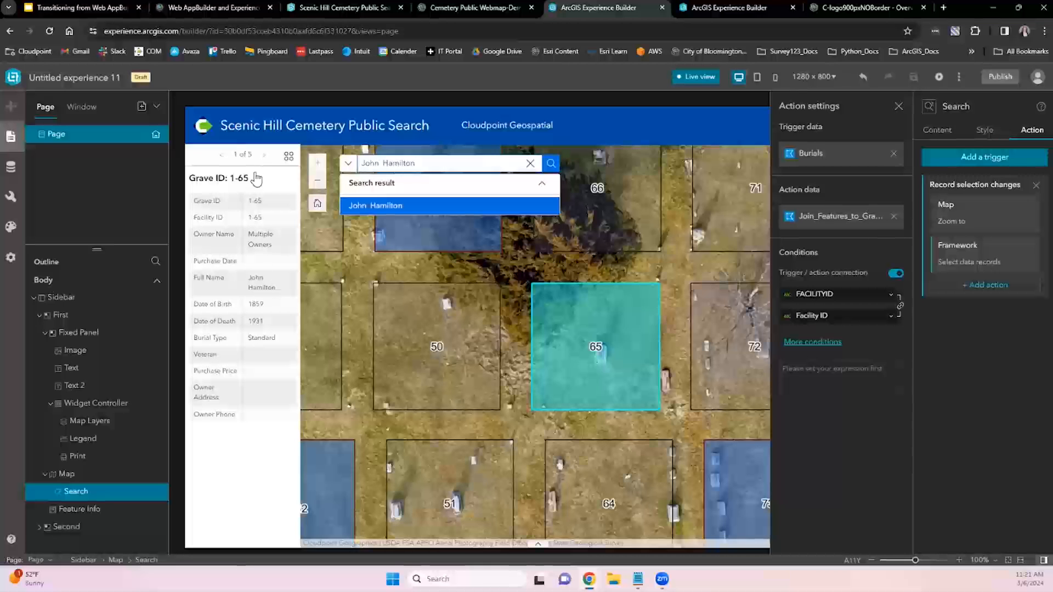
- Page forward and back through the grave's records in the feature info panel, then clear the search
left_click(266, 156)
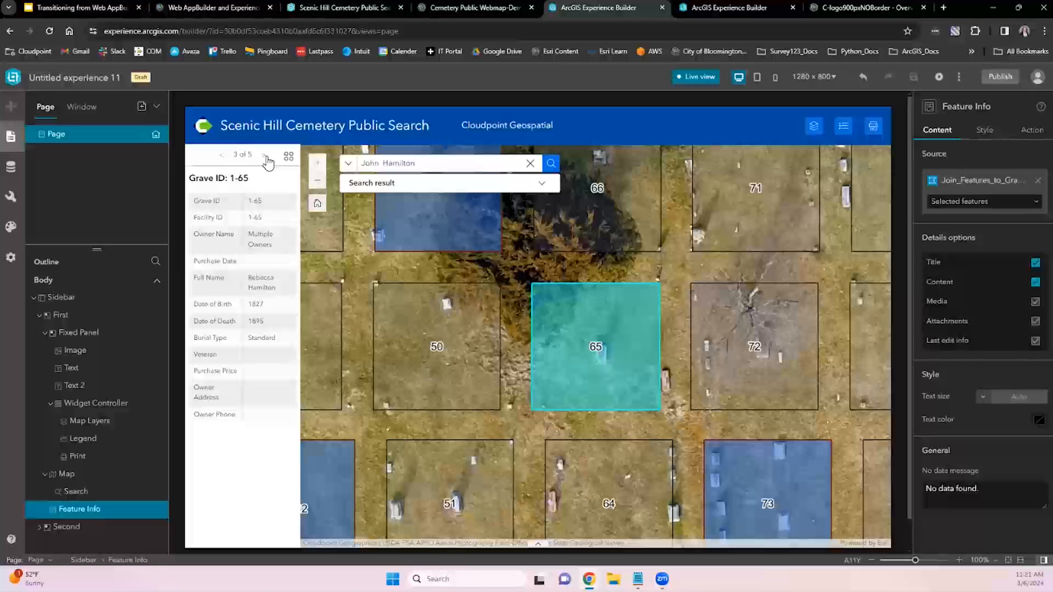
left_click(266, 158)
left_click(267, 159)
left_click(224, 158)
left_click(224, 158)
left_click(223, 157)
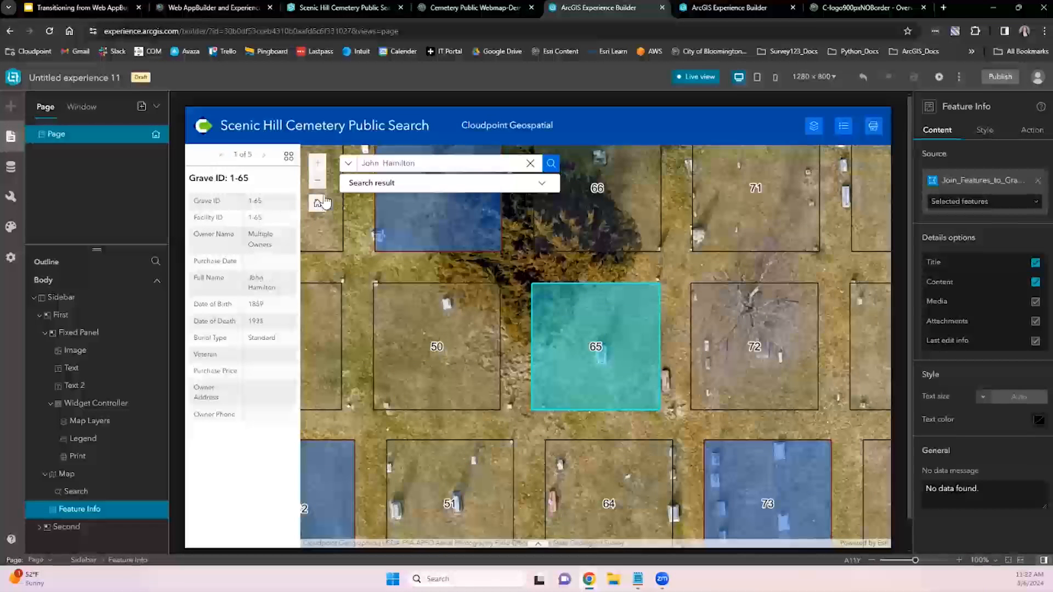
left_click(349, 165)
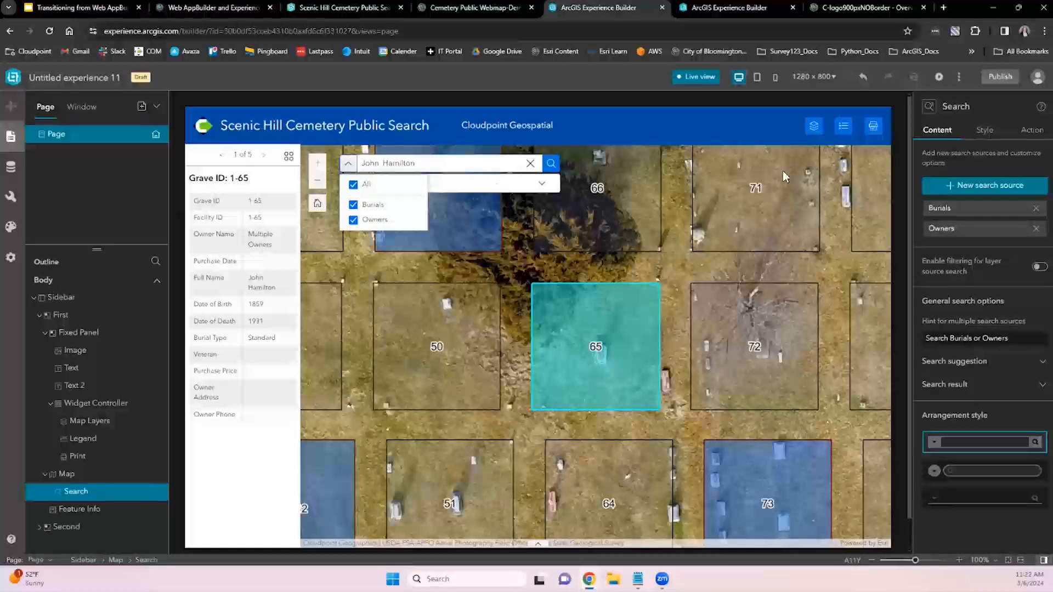
left_click(531, 164)
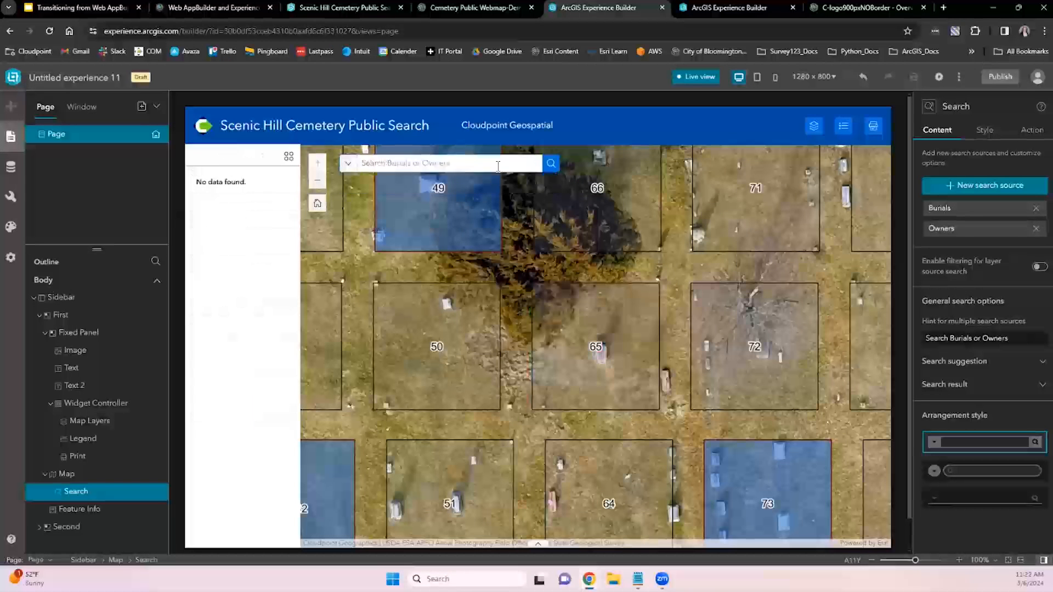
- Add a second Framework action for selecting data records to the Search widget's Record selection changes trigger
left_click(1032, 129)
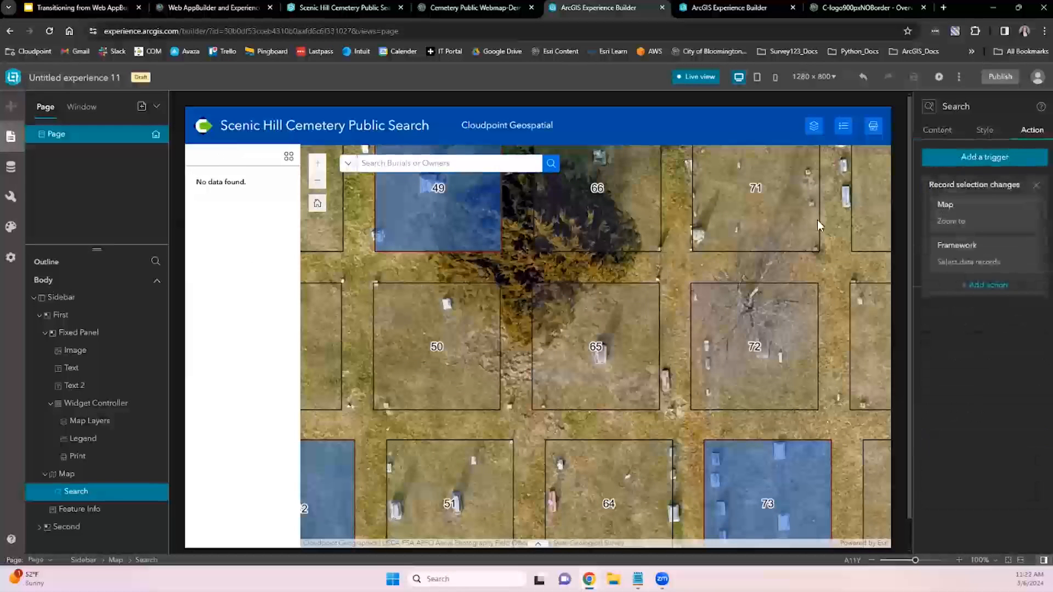
left_click(985, 285)
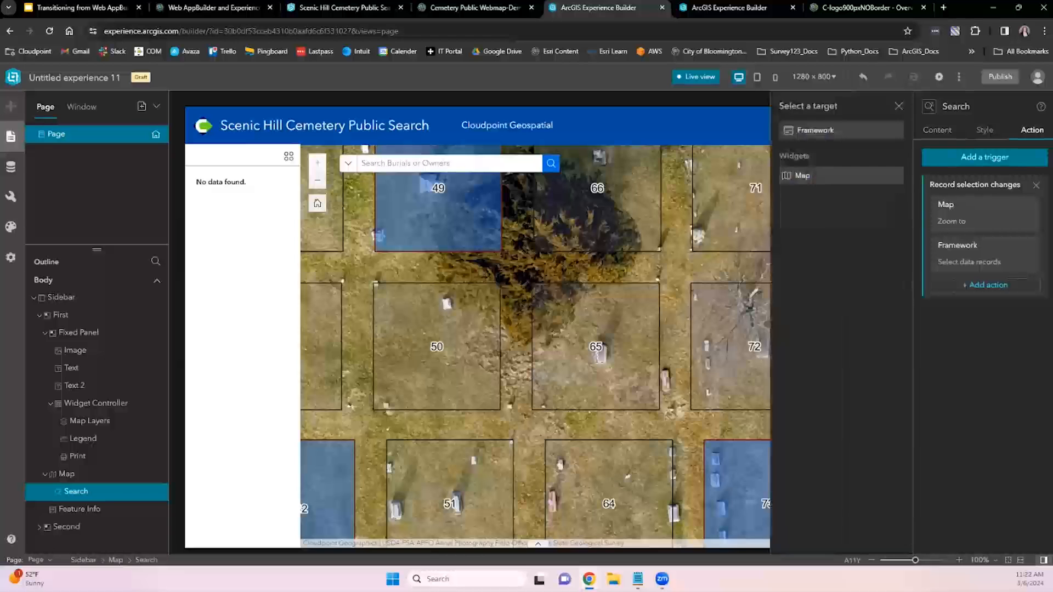
left_click(845, 137)
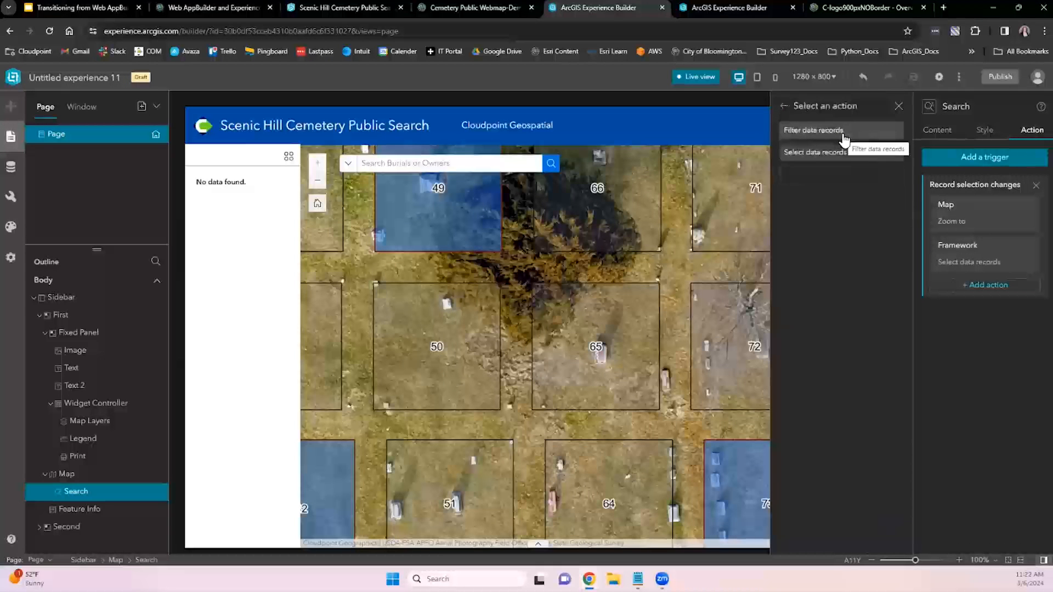
left_click(836, 151)
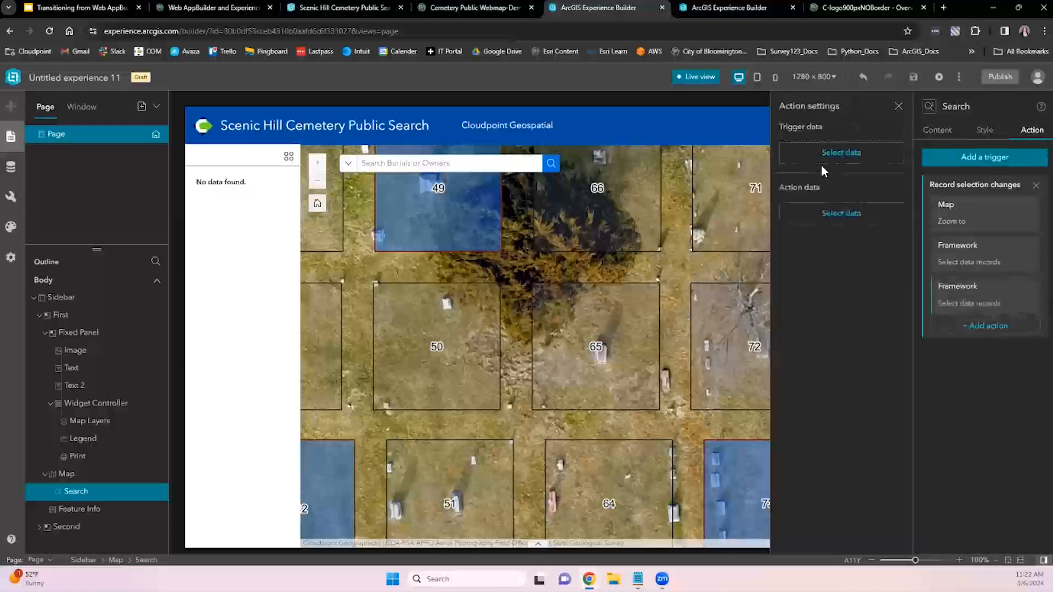
- Set the second Framework action's trigger data to Owners Demo and its action data to the Join_Features_to_Gra… layer
left_click(854, 155)
left_click(786, 154)
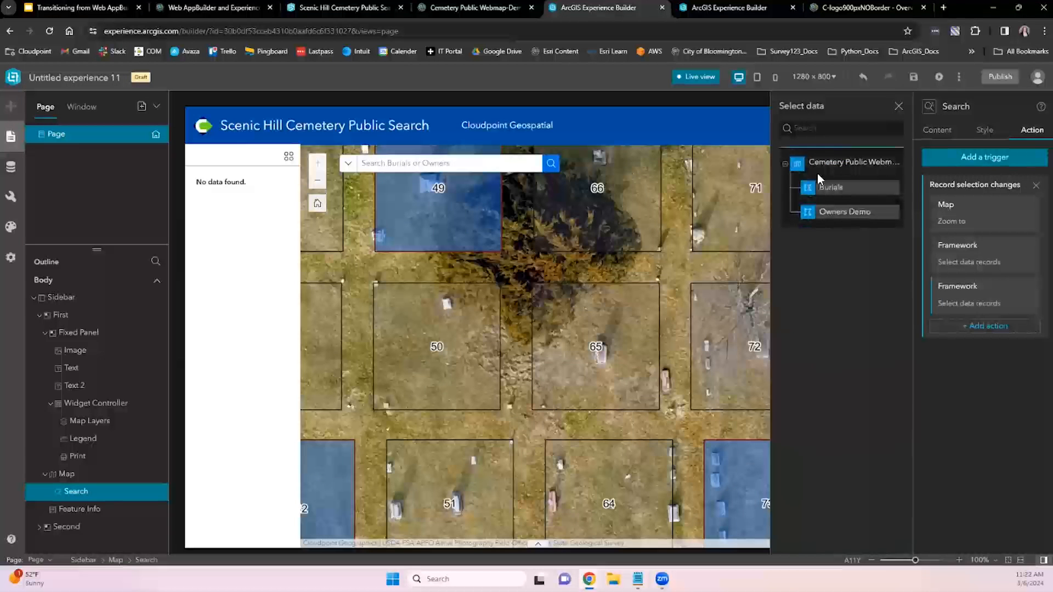
left_click(844, 212)
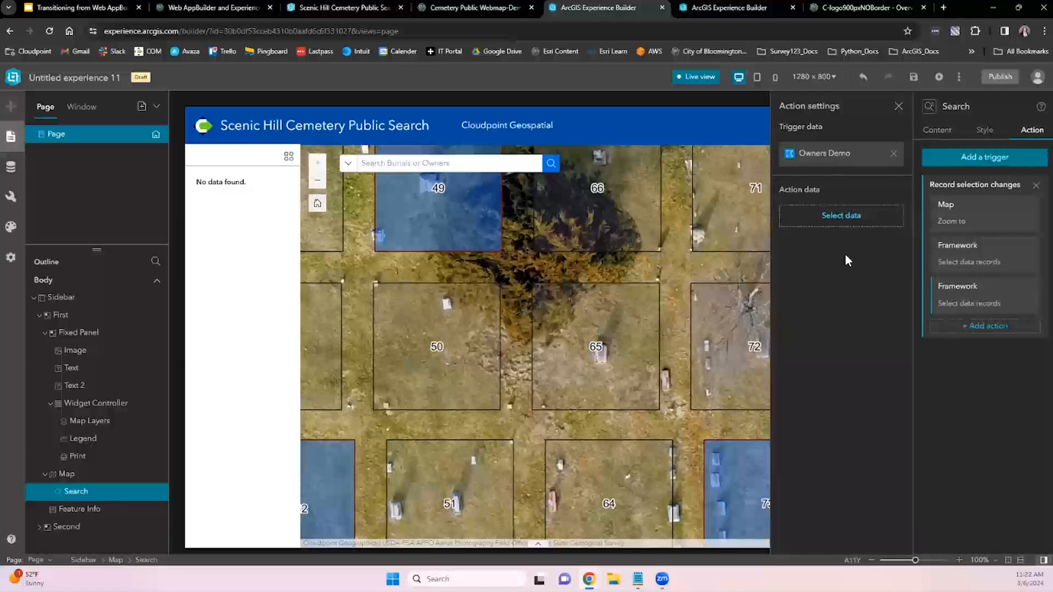
left_click(843, 217)
left_click(786, 155)
left_click(844, 188)
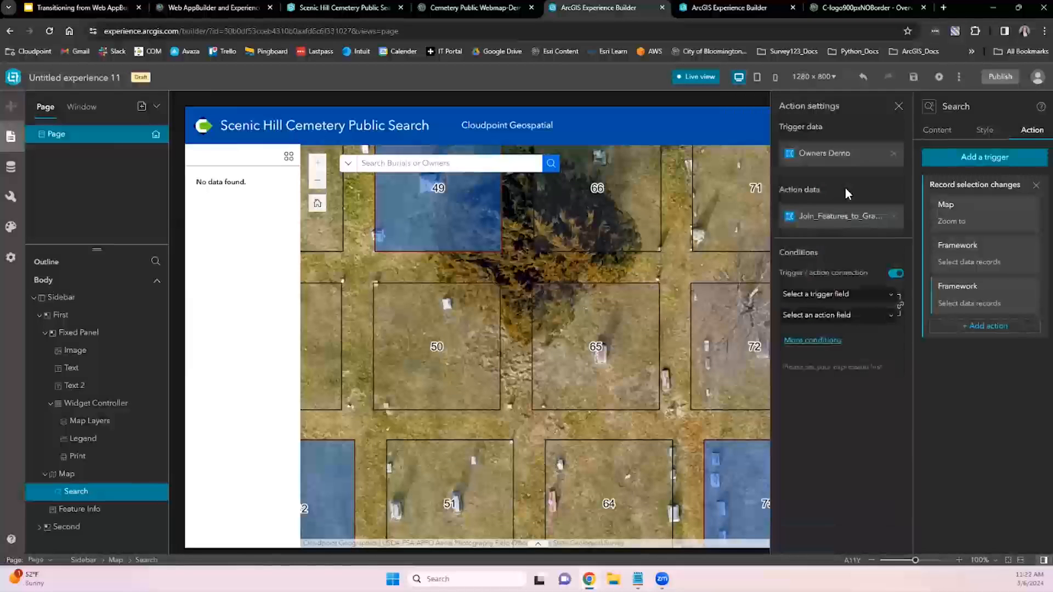
- Connect the Owners Demo trigger field FACILITYID to the action field Facility ID
left_click(837, 294)
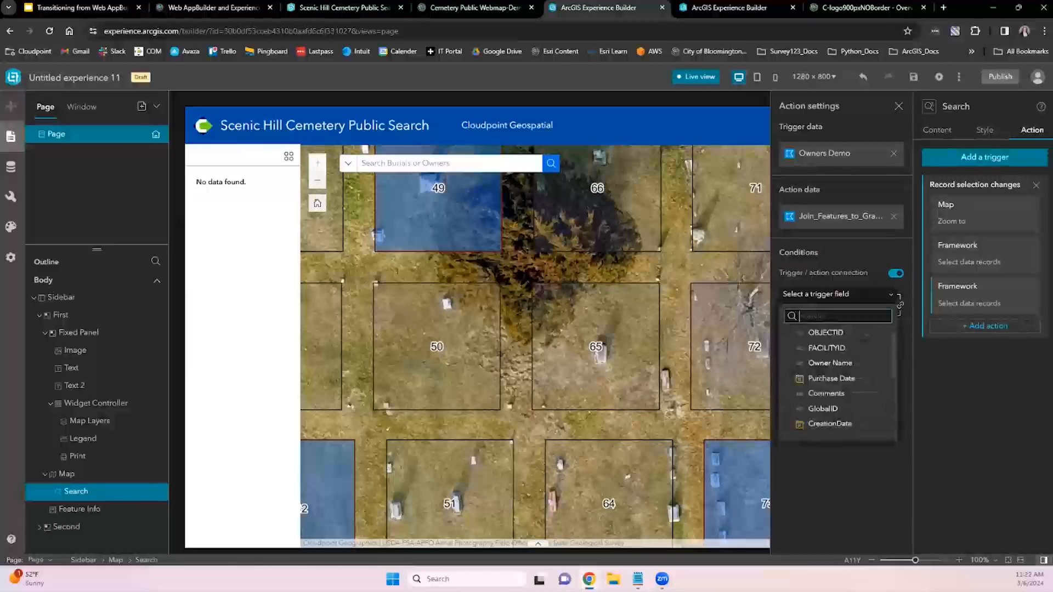
left_click(850, 340)
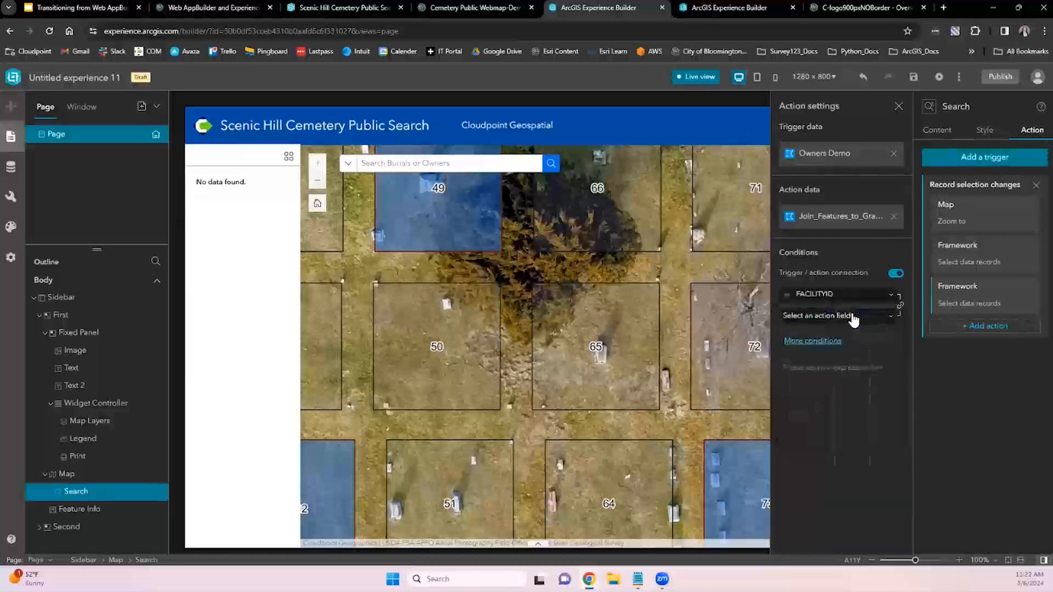
left_click(850, 317)
type("FACIL")
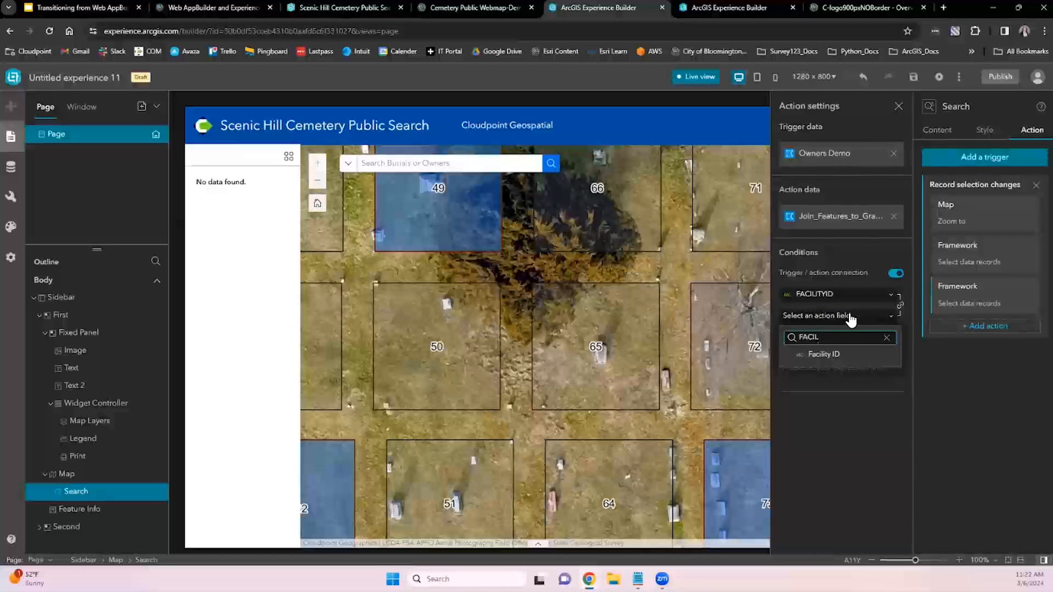
left_click(823, 354)
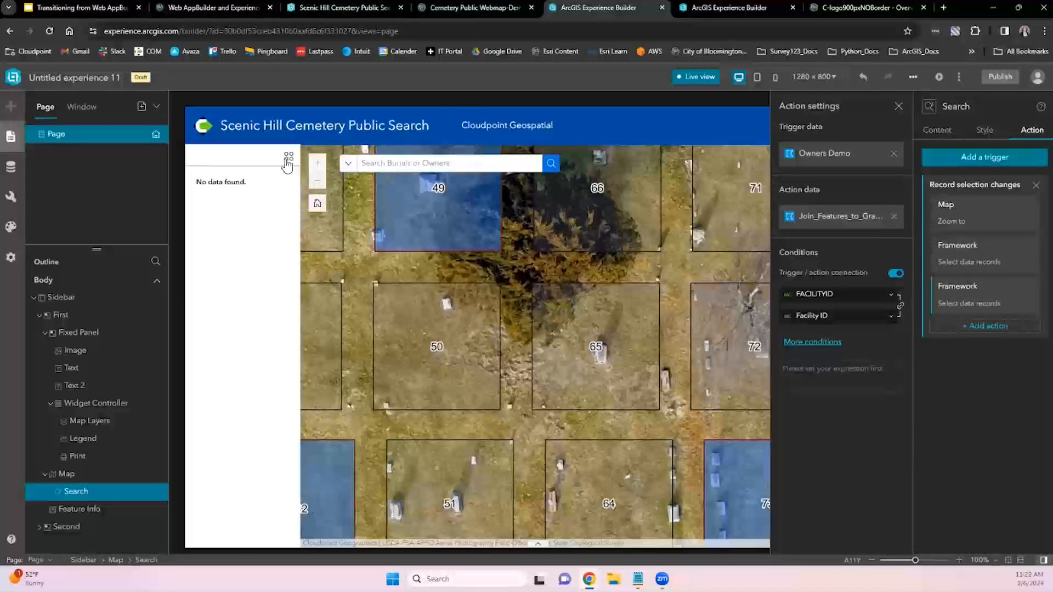
- Restrict the search to Owners, search for an owner's surname and choose the surname-only suggestion
left_click(347, 163)
left_click(375, 219)
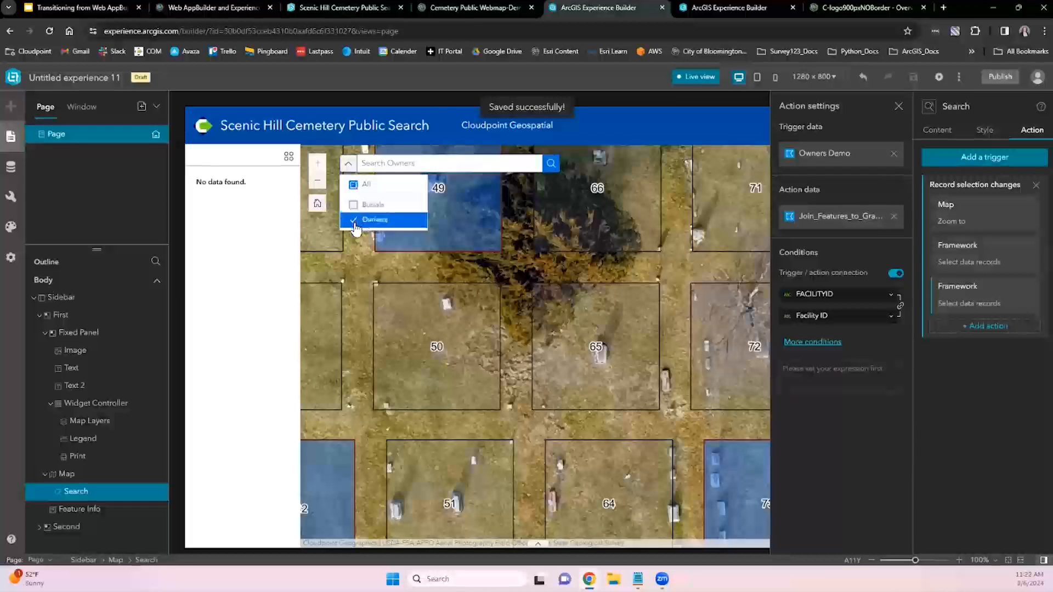
left_click(408, 165)
type("pURDY")
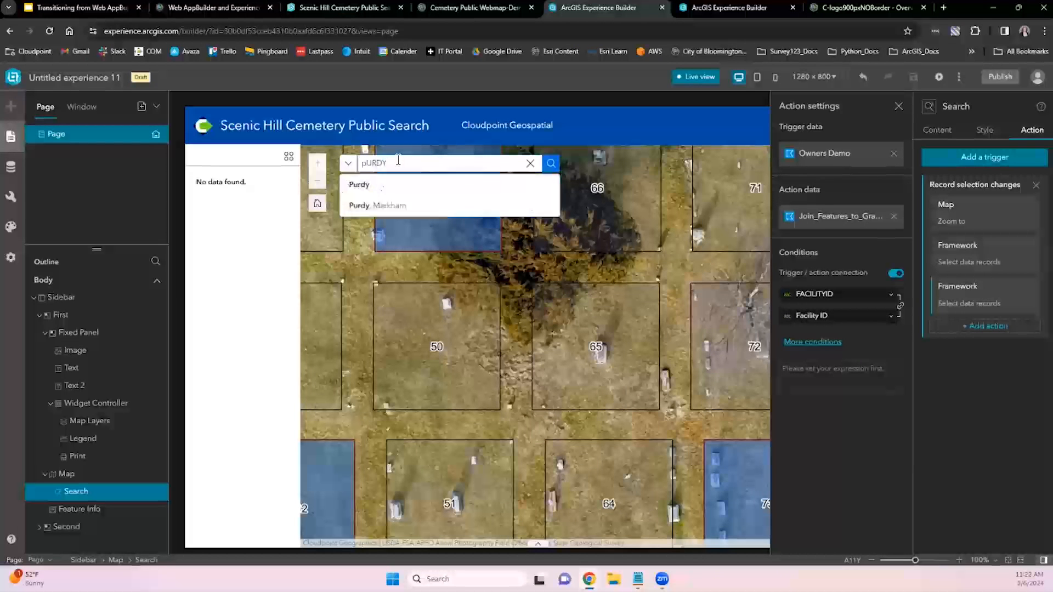
left_click(379, 187)
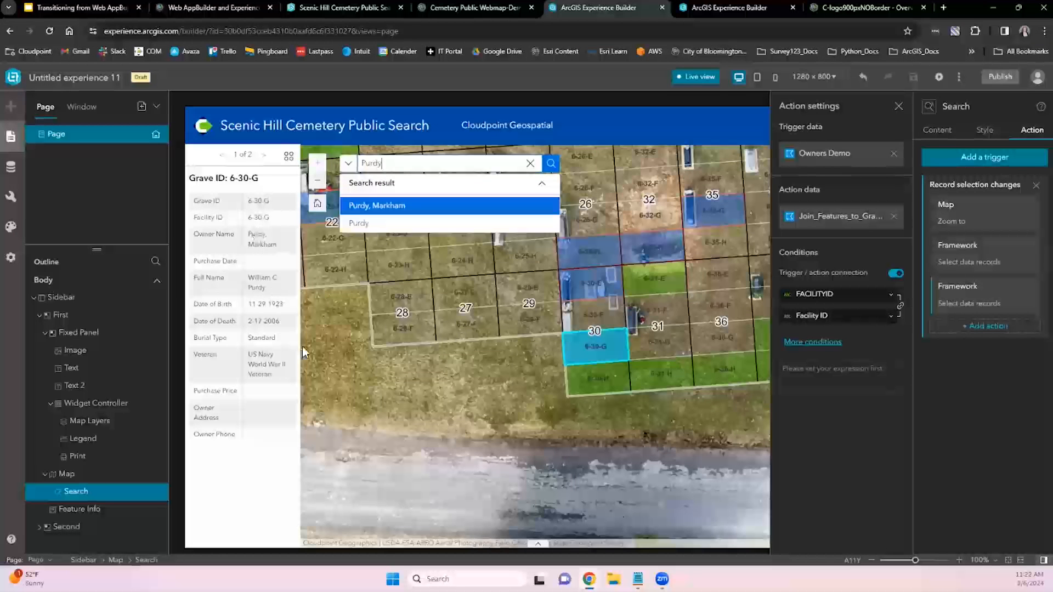
- Page to the second record of the found grave and back, then clear the owner search
left_click(265, 157)
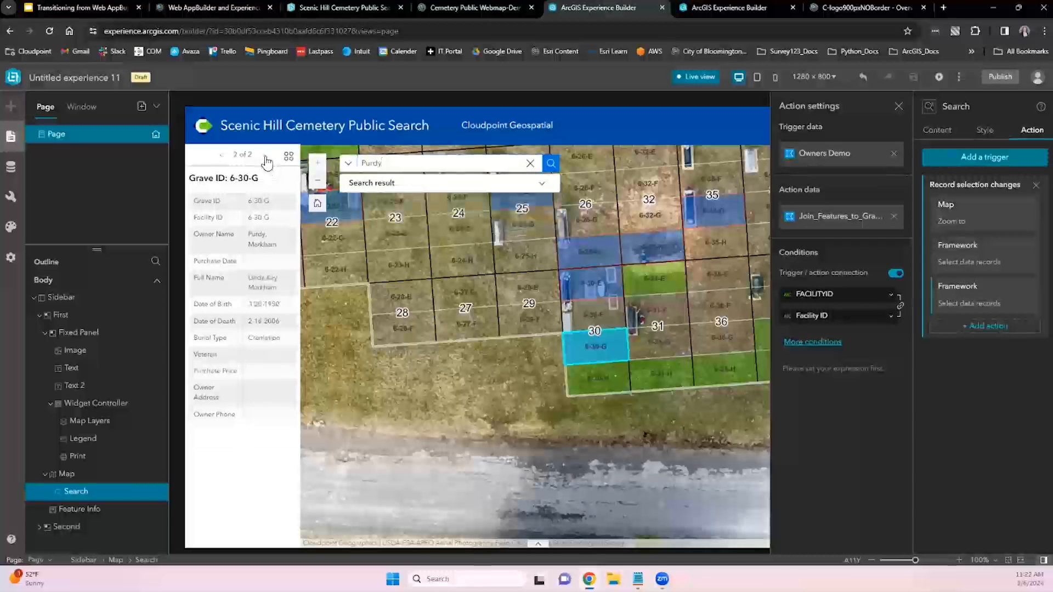
left_click(223, 156)
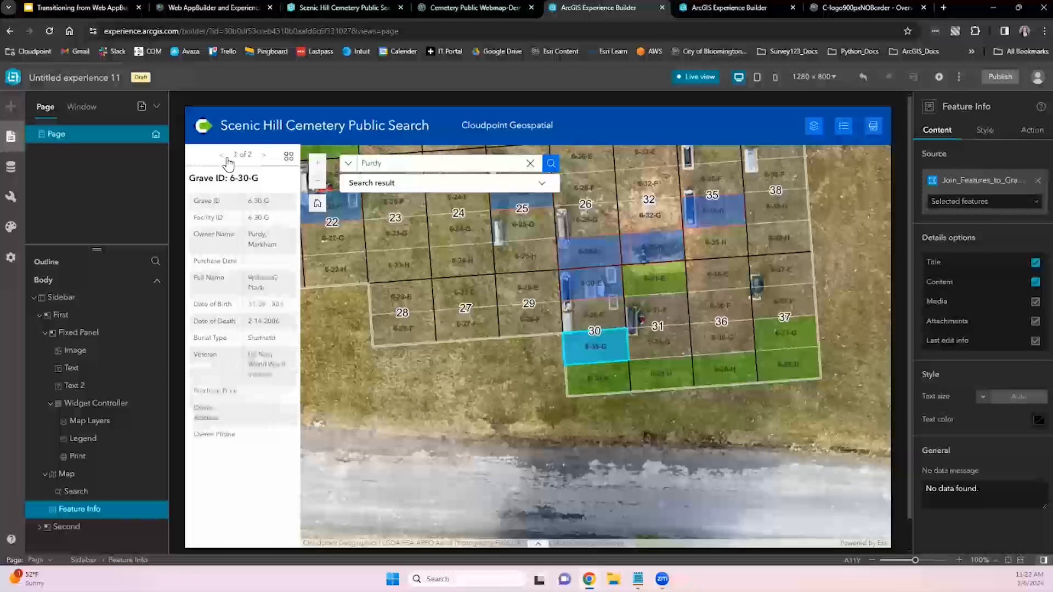
left_click(530, 164)
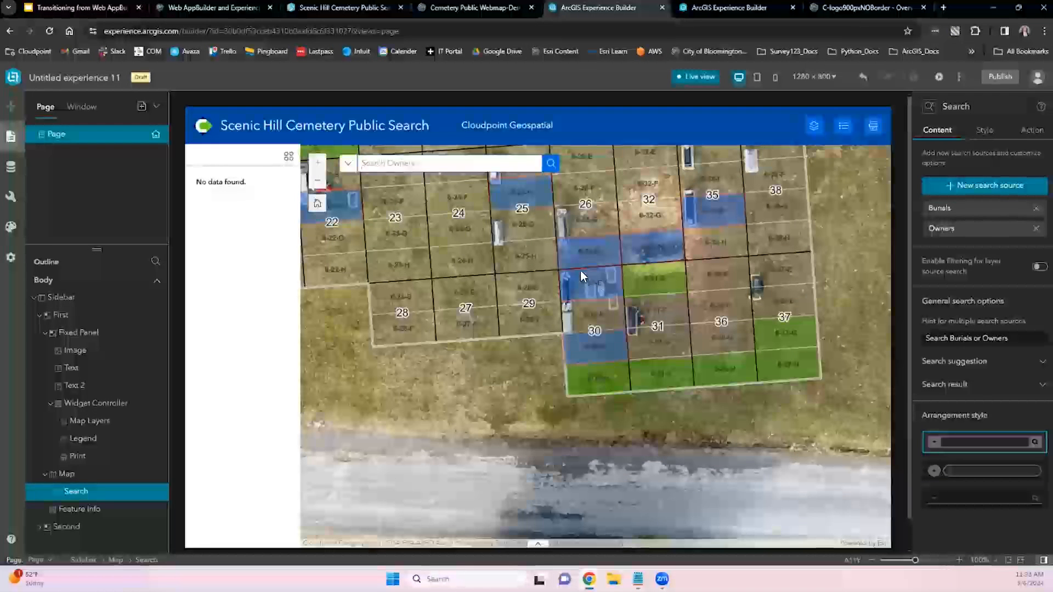
- Switch to the published Cloudpoint_Cemetery Public Search experience and follow its Cemetery Survey button in live view
left_click(711, 12)
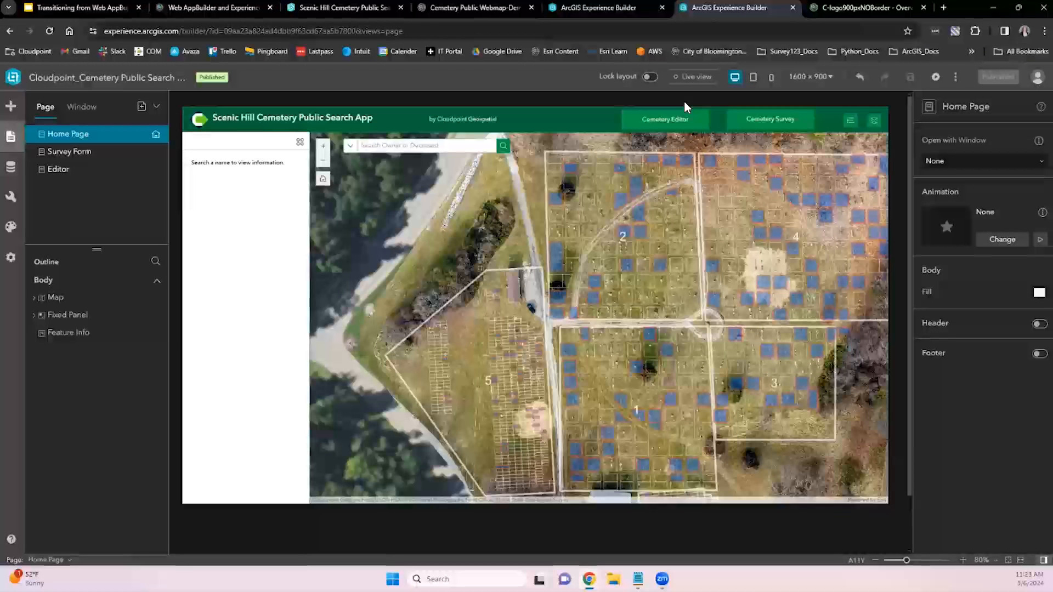
left_click(691, 76)
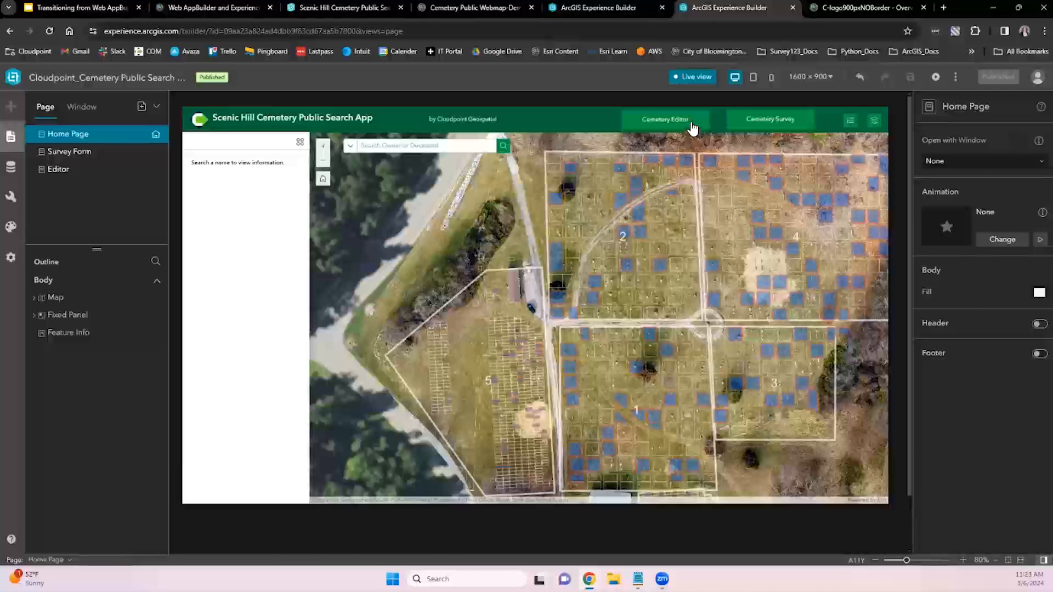
left_click(775, 123)
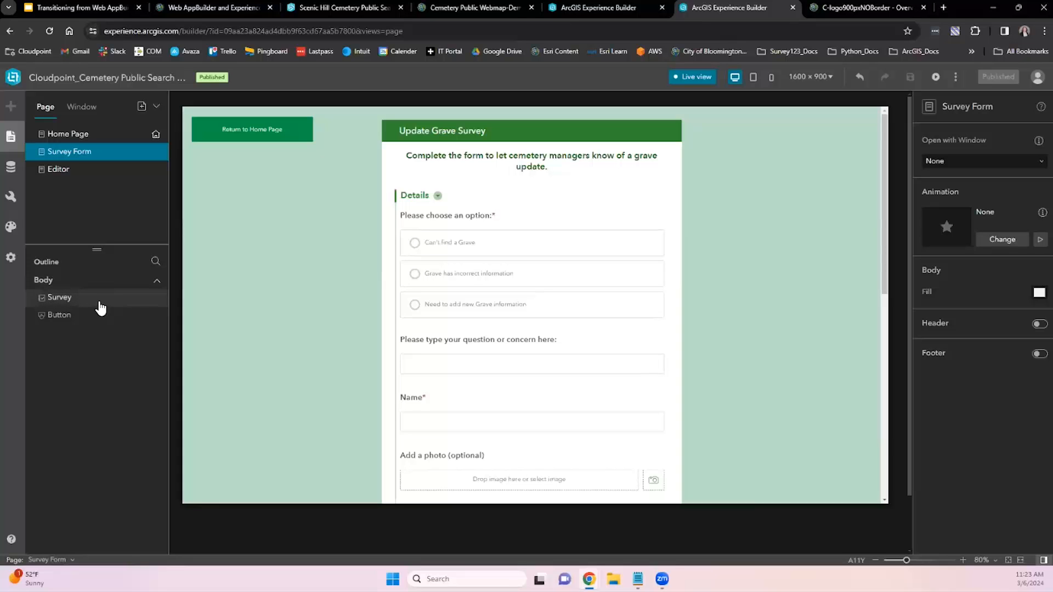
- Try placing a Survey widget in the empty area beside the Update Grave Survey form, then delete it
left_click(707, 82)
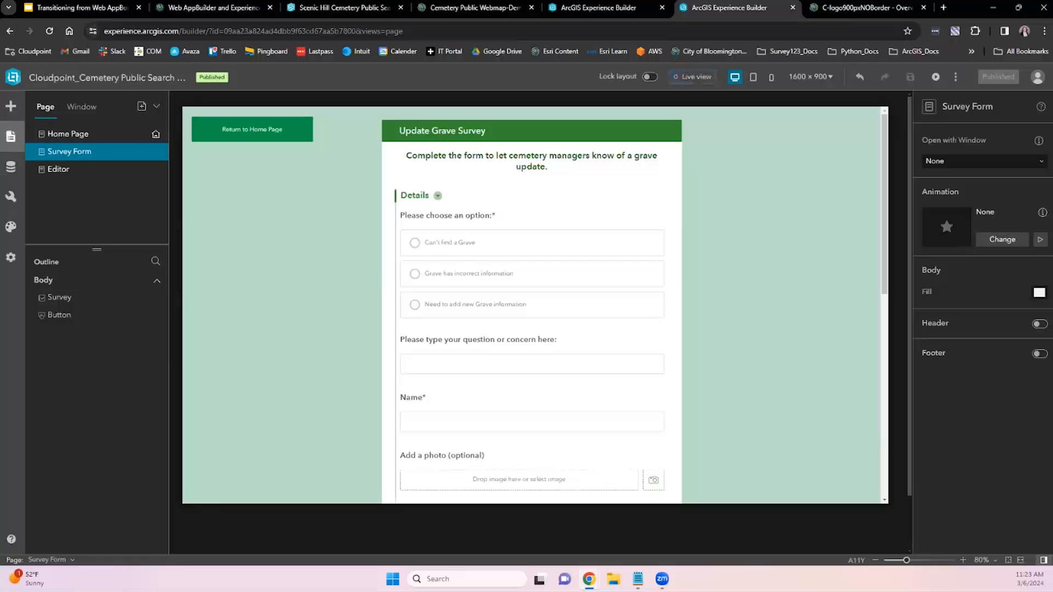
left_click(19, 107)
left_click(149, 133)
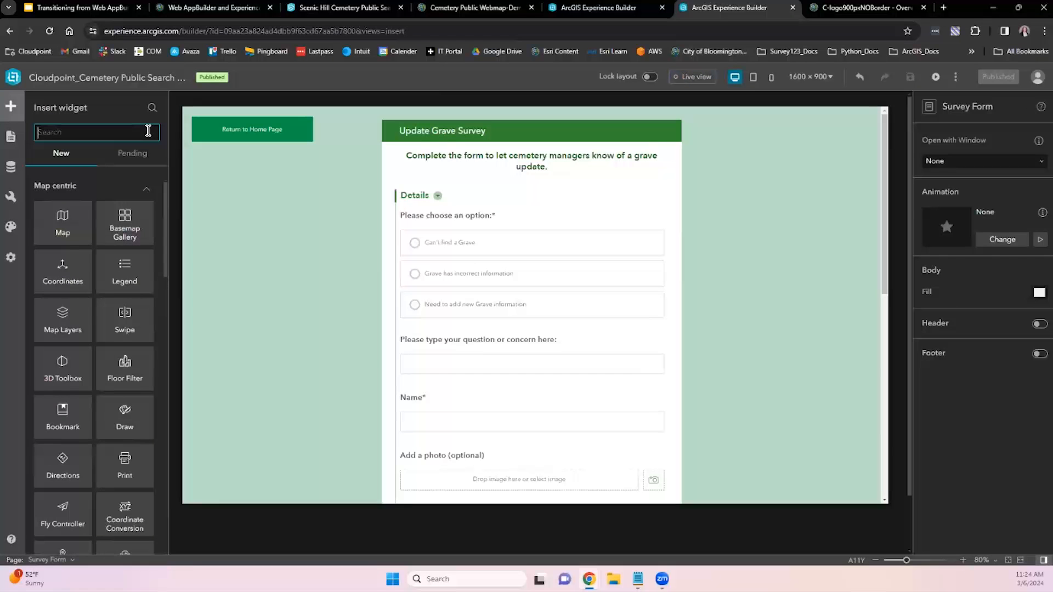
type("SURY")
key("BackSpace")
key("BackSpace")
type("R")
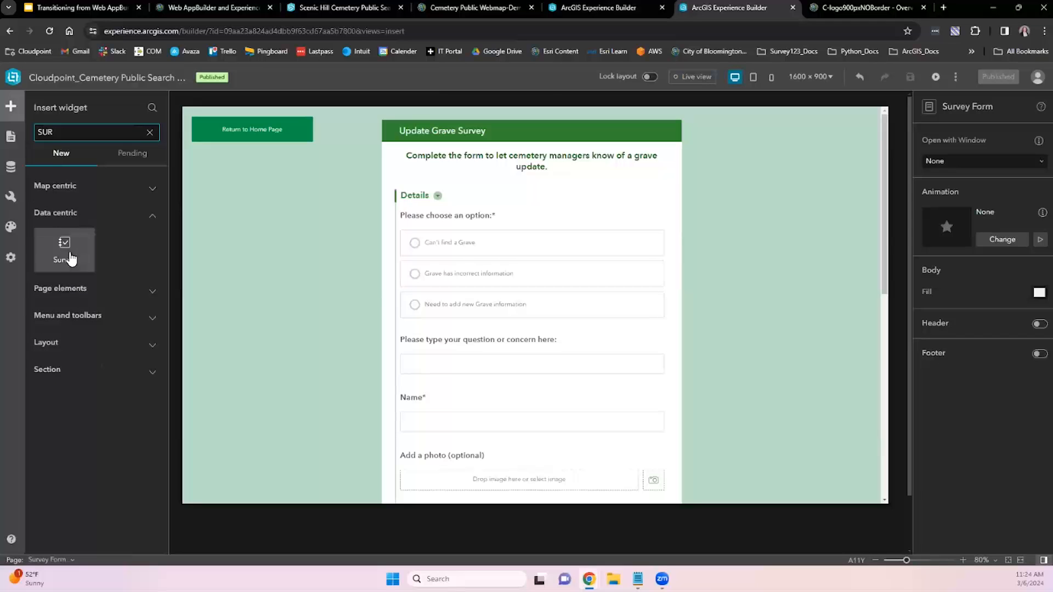
left_click_drag(65, 245, 284, 275)
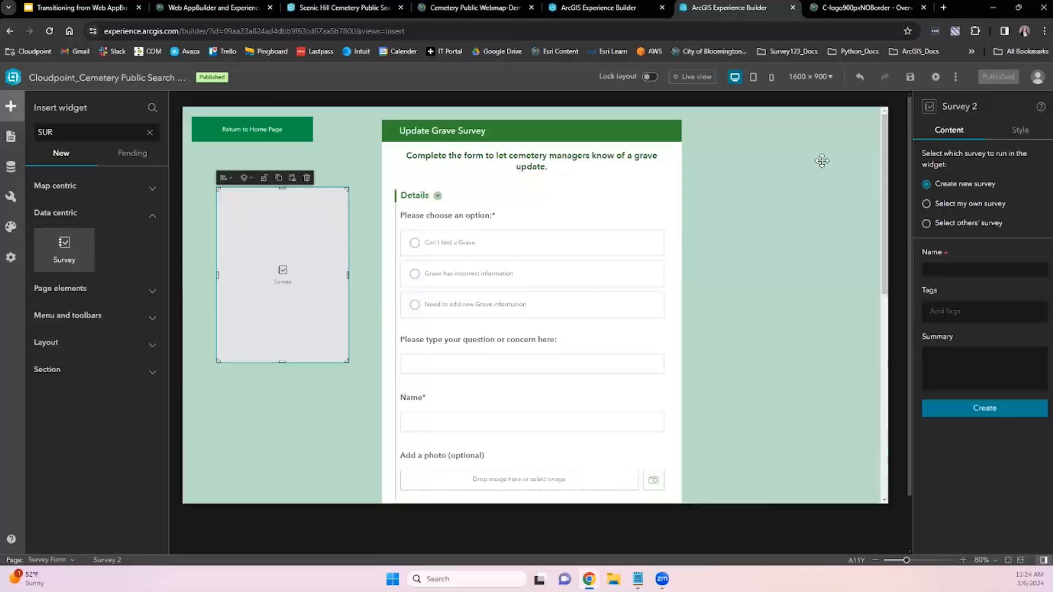
left_click(309, 179)
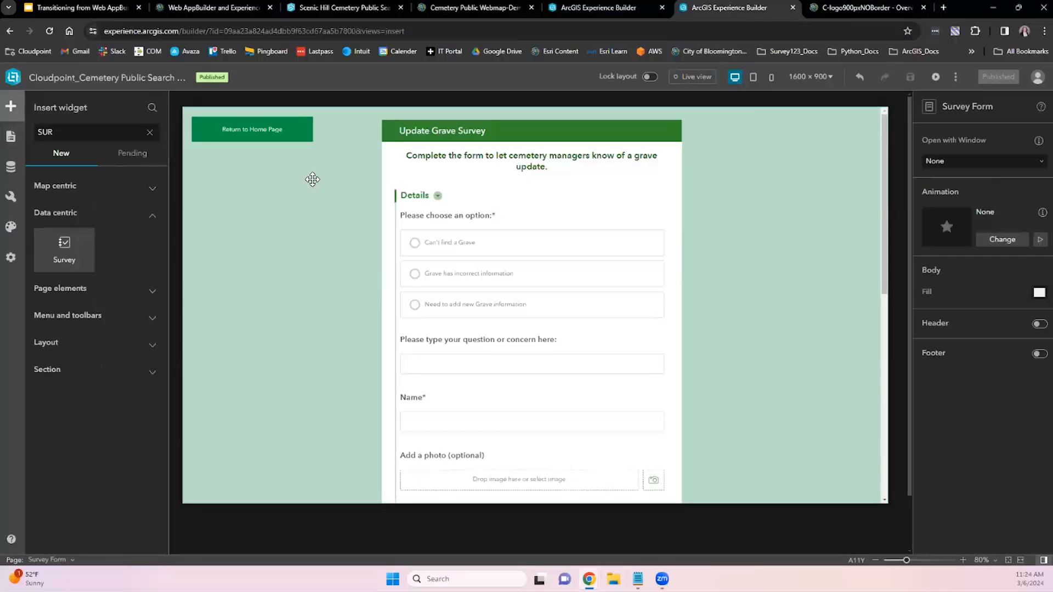
- Return to the home page in live view and open the Cemetery Editor page
left_click(711, 77)
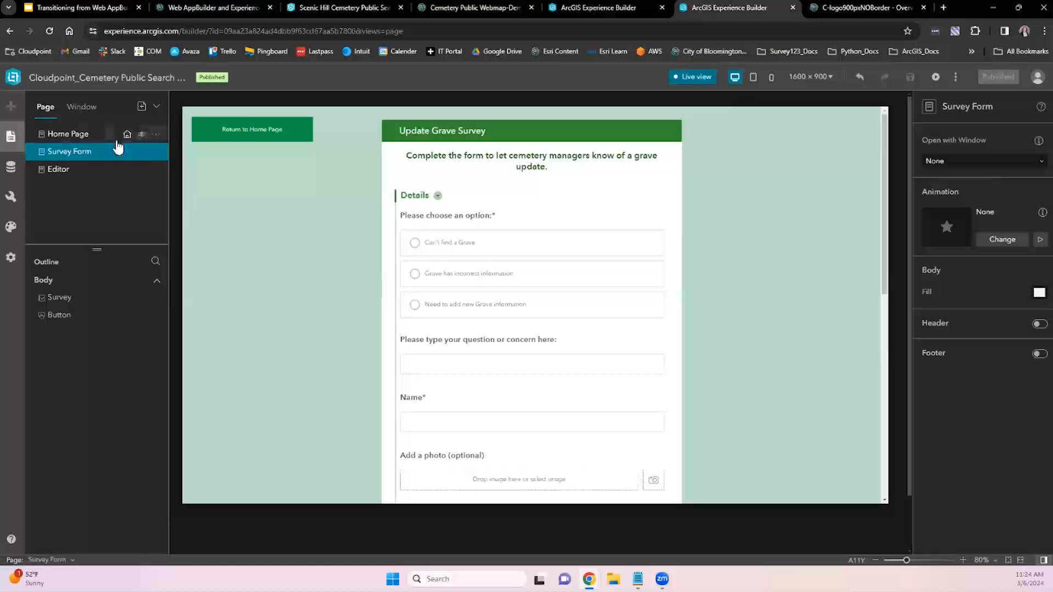
left_click(275, 137)
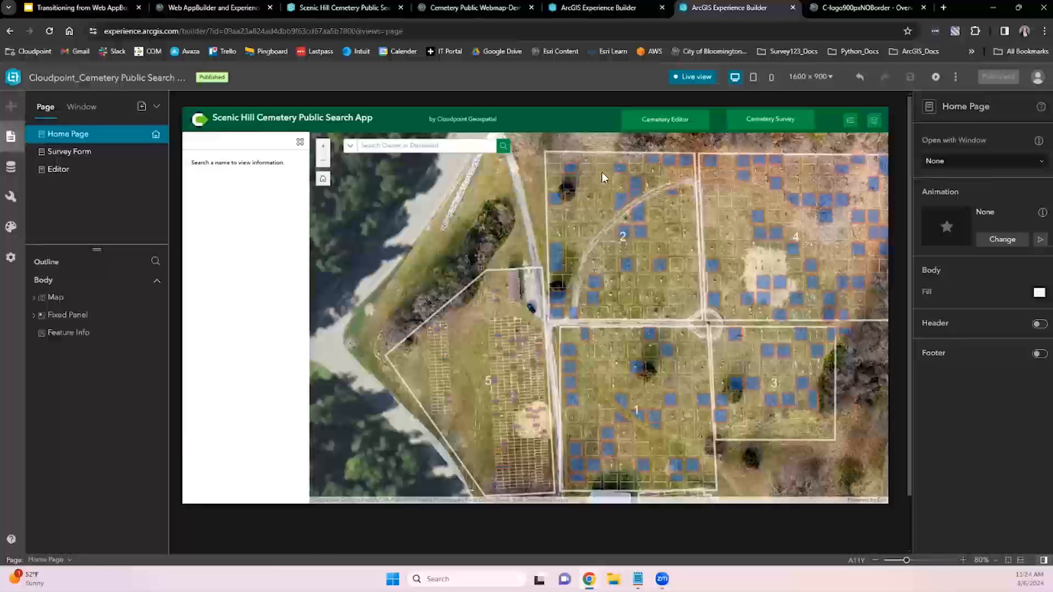
left_click(680, 126)
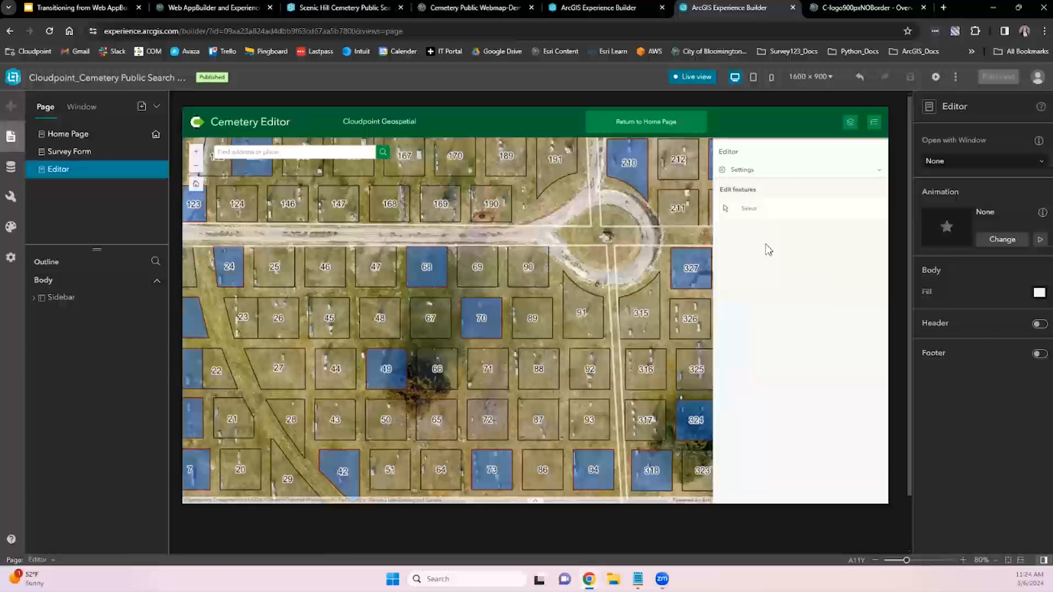
- Review the Edit widget's layer configuration for Graves Demo, including its record capabilities and field settings
left_click(773, 276)
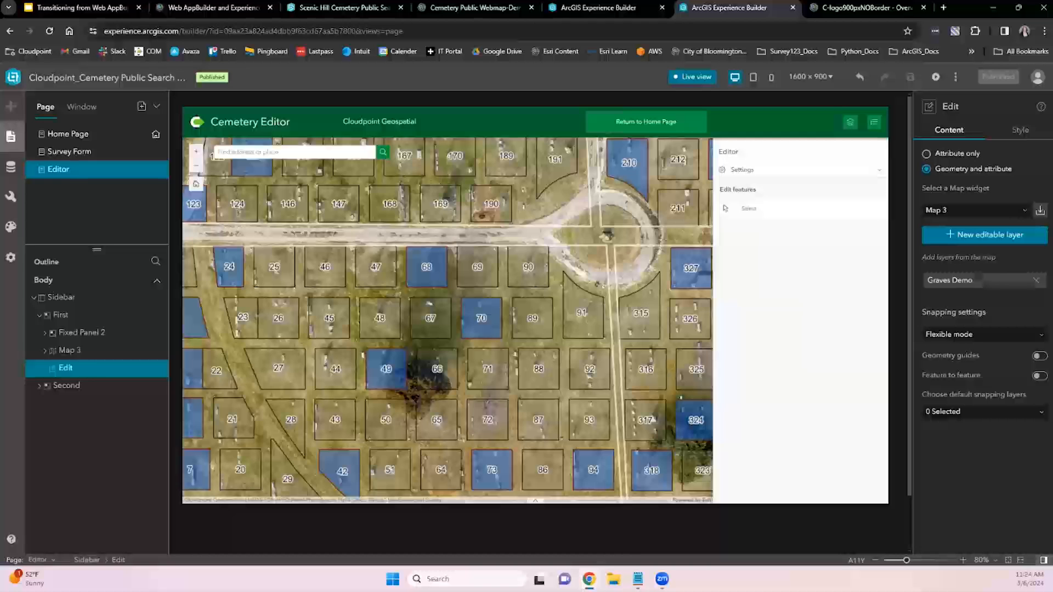
left_click(959, 280)
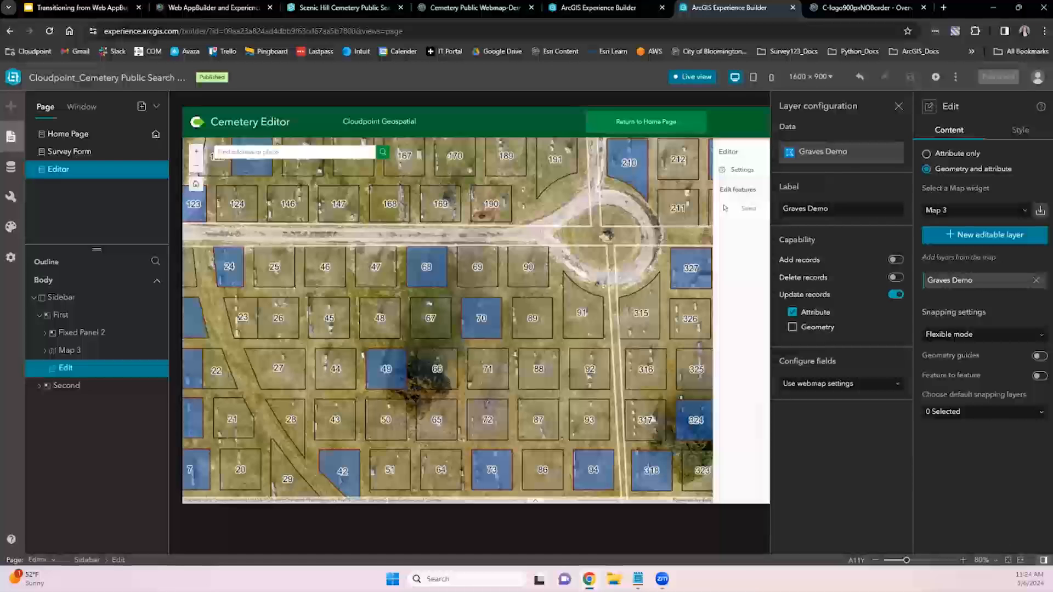
left_click(898, 106)
- Select plot 315 with the Edit widget to view its editable attributes, then leave the feature form
left_click(751, 211)
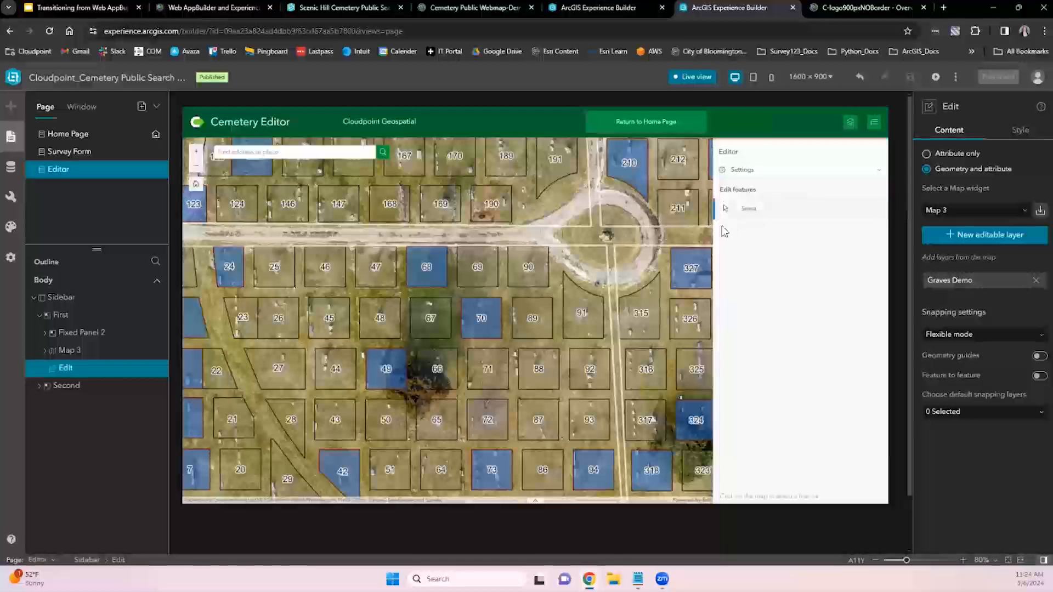
left_click(642, 318)
left_click(647, 327)
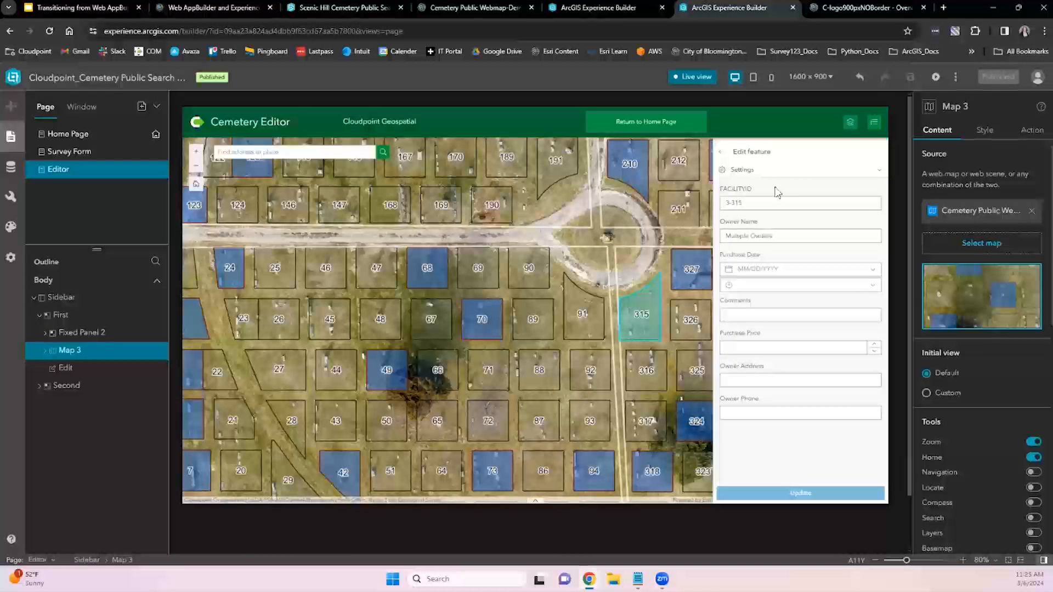
left_click(720, 152)
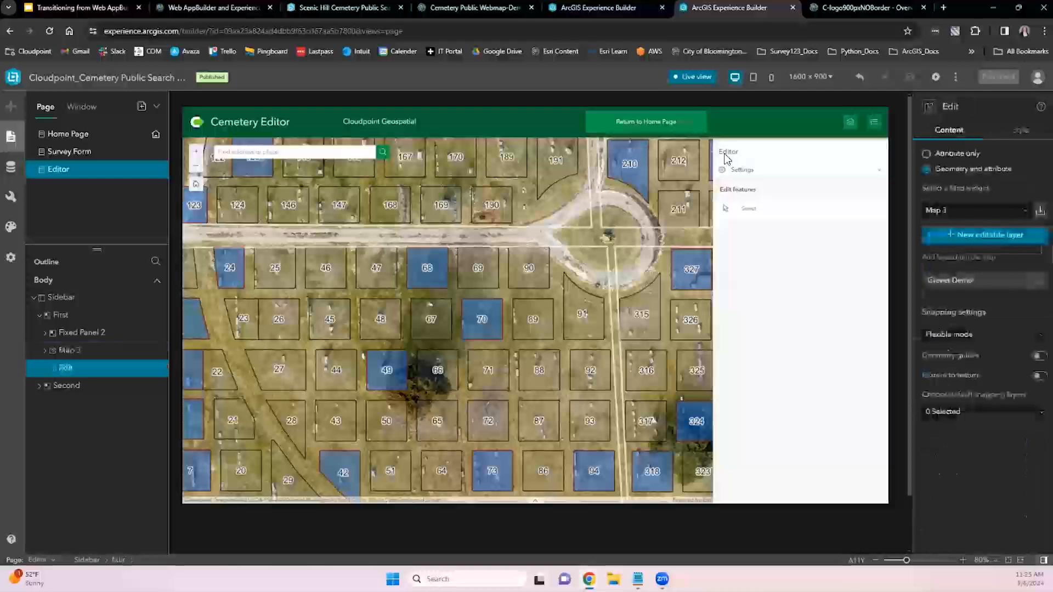
- Return to the home page, leave live view and find the Button widget in the widget library
left_click(659, 127)
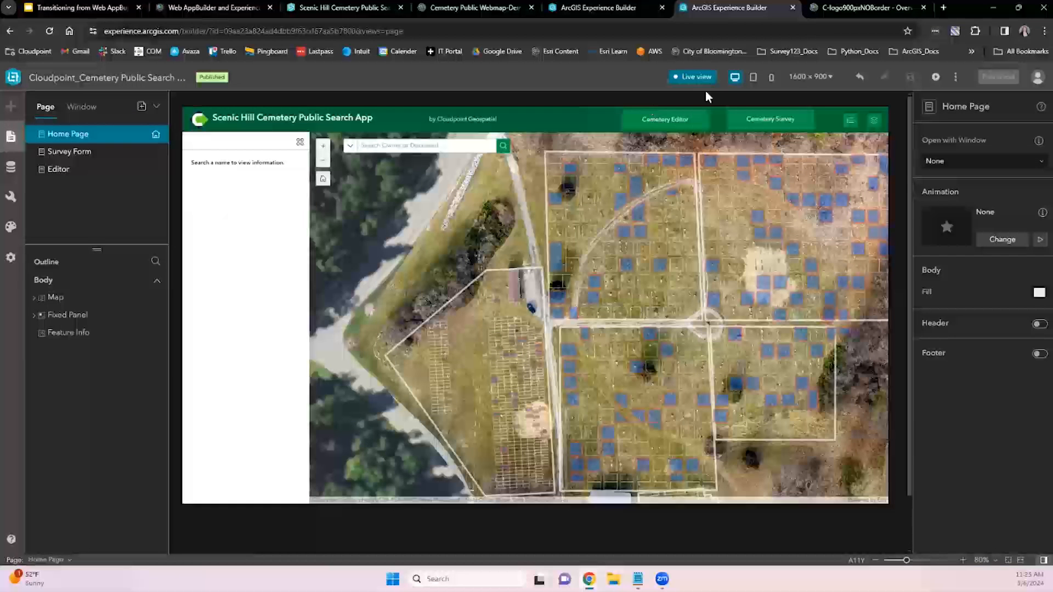
left_click(696, 77)
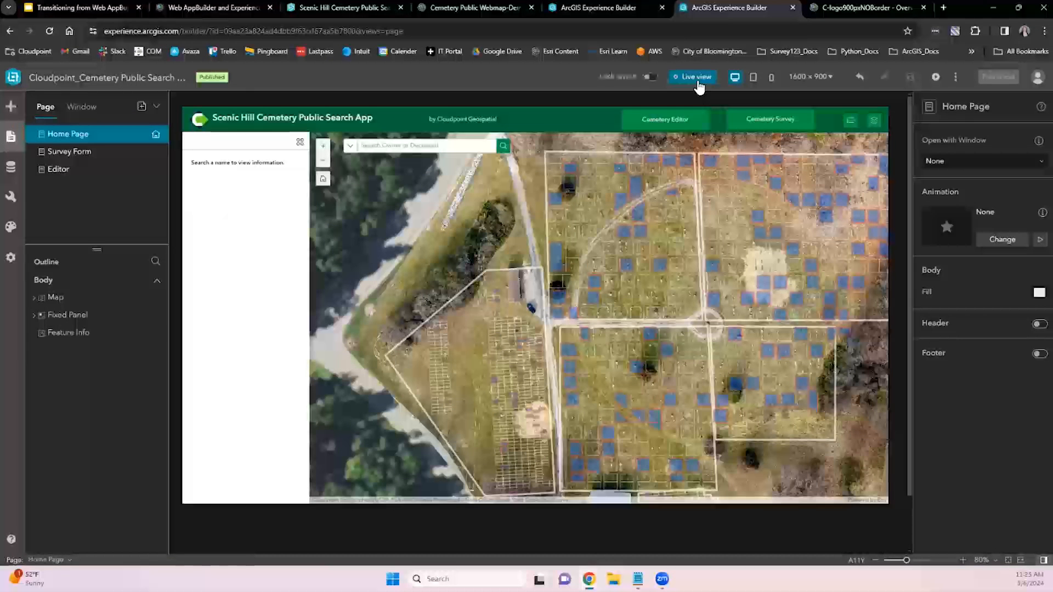
left_click(11, 105)
left_click(149, 132)
type("BUTT")
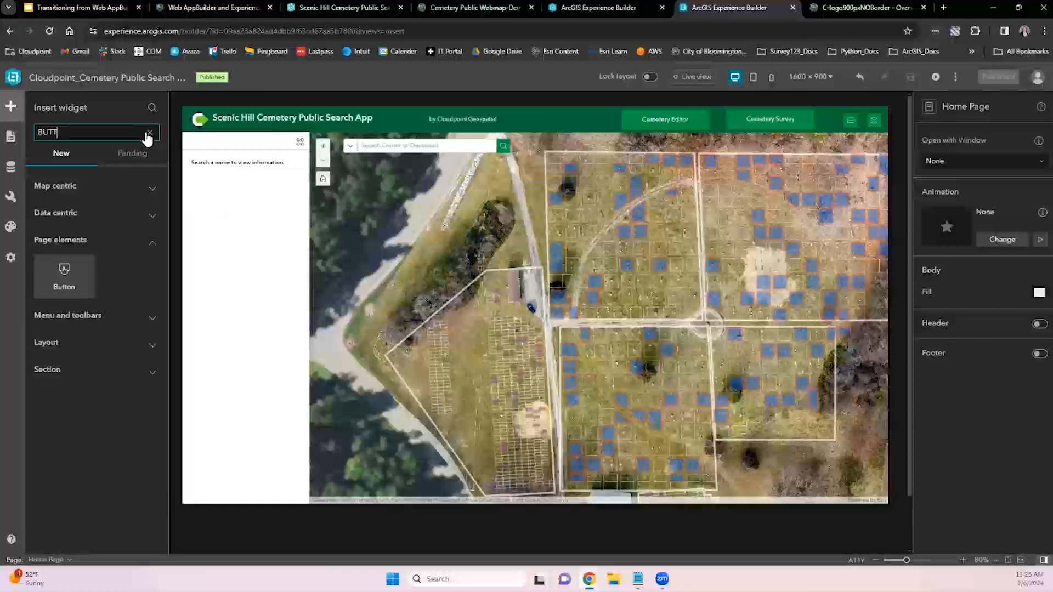
- Examine the Cemetery Editor button's link settings and available link types, then go back to the page outline
left_click(666, 120)
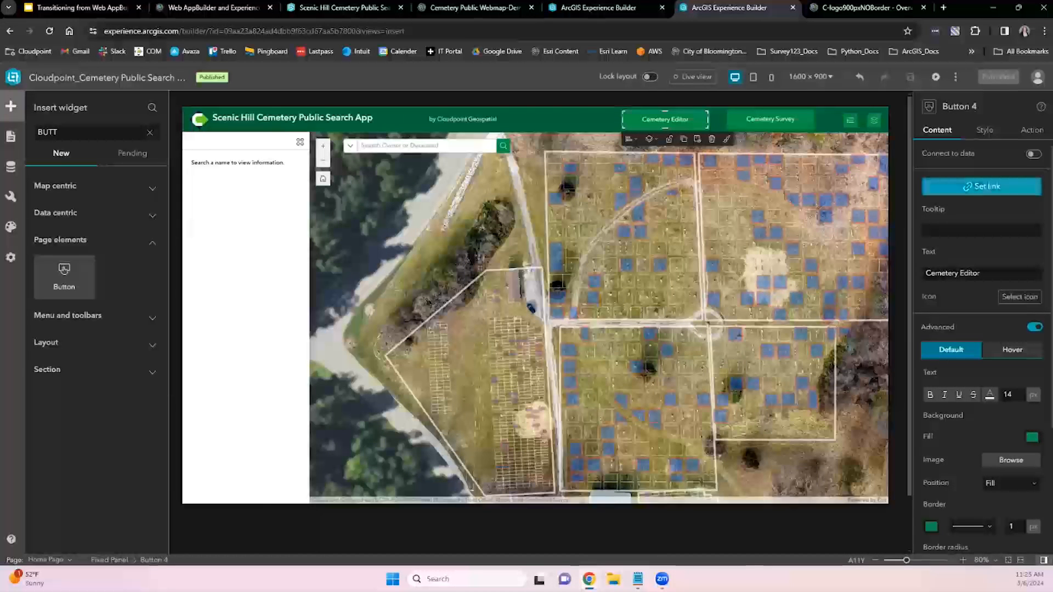
left_click(981, 186)
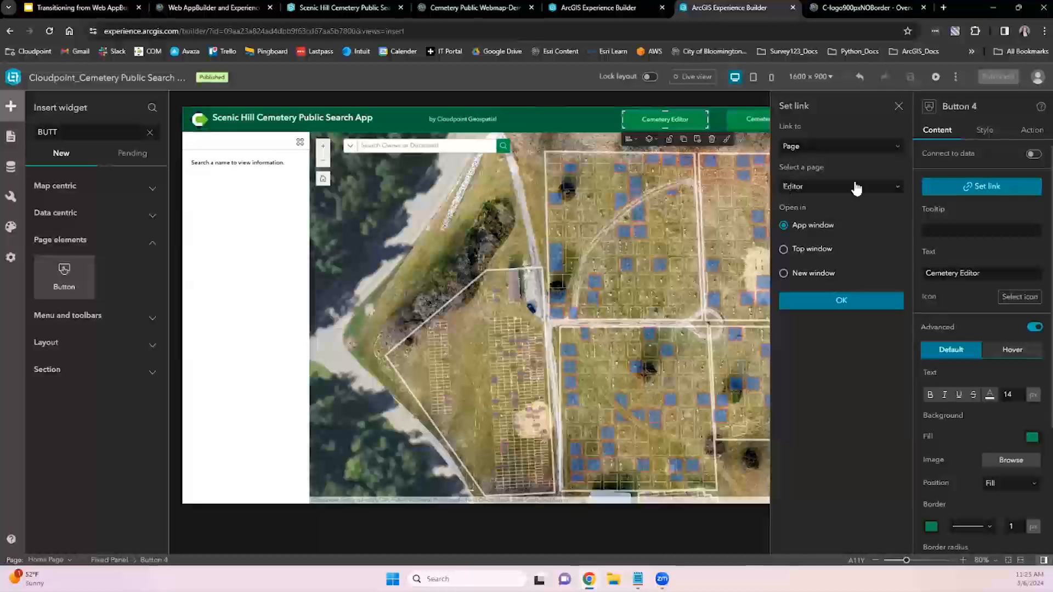
left_click(841, 146)
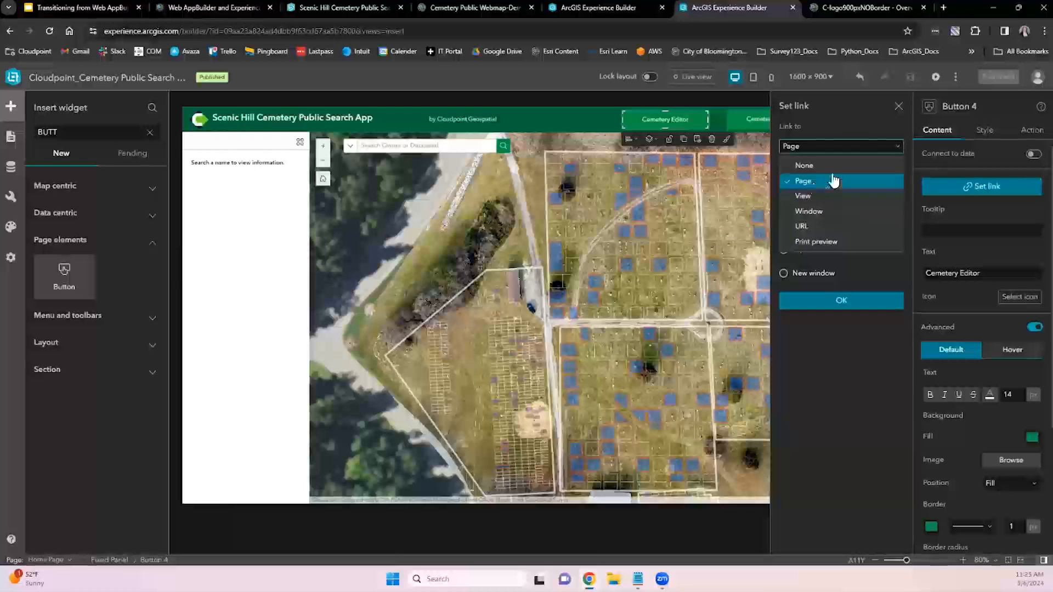
left_click(639, 118)
left_click(10, 136)
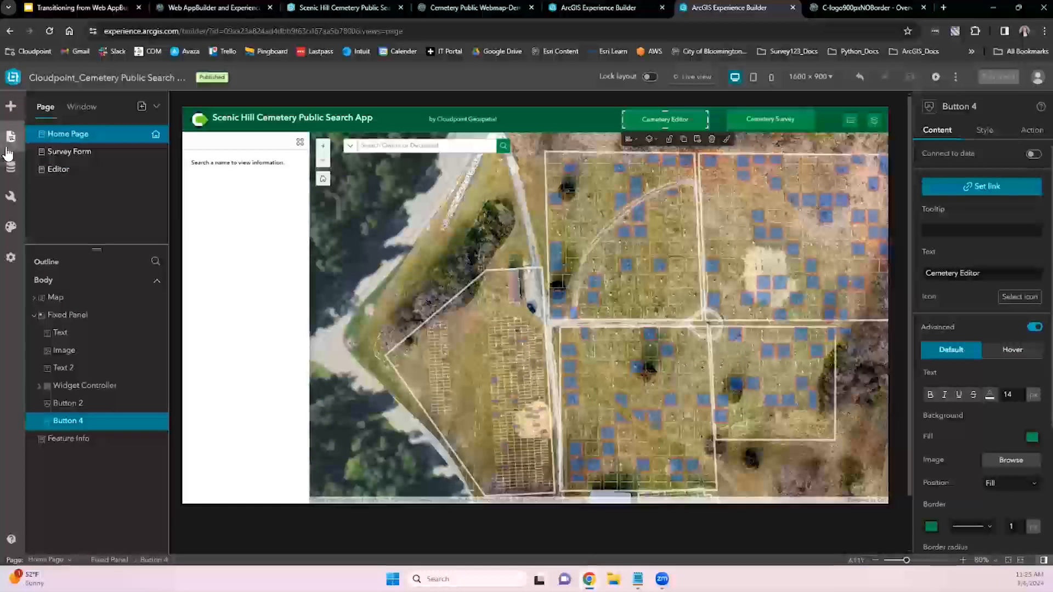
- Test the Cemetery Survey button in live view and use the survey page's button to return home
left_click(692, 76)
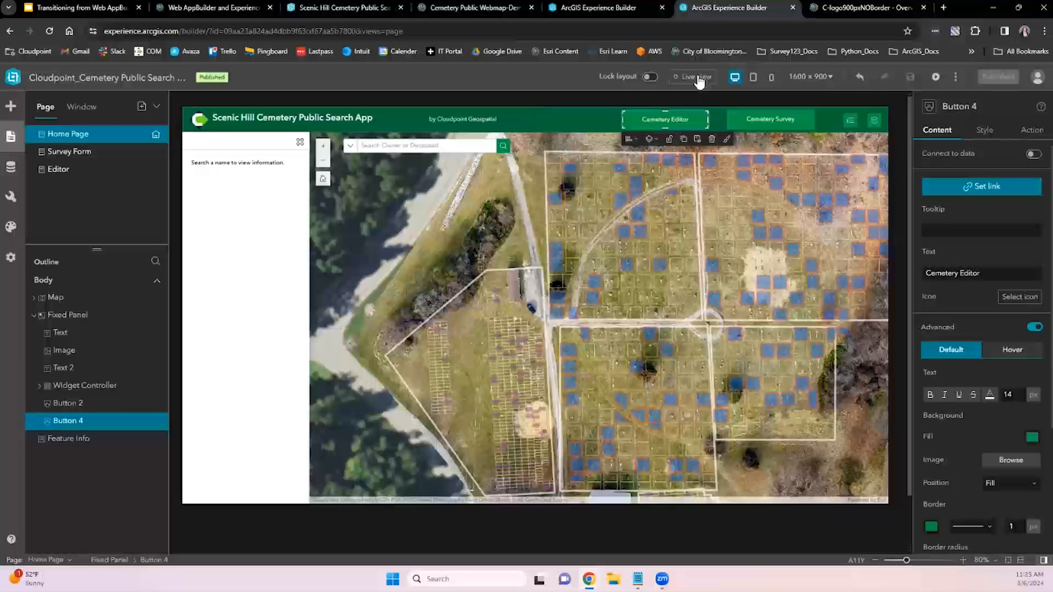
left_click(773, 121)
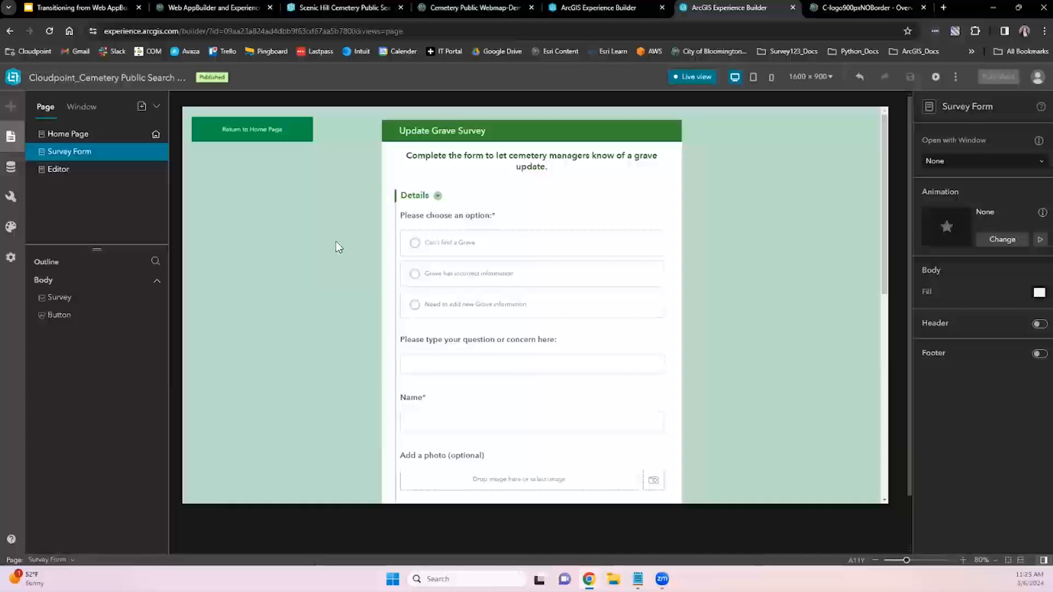
left_click(266, 139)
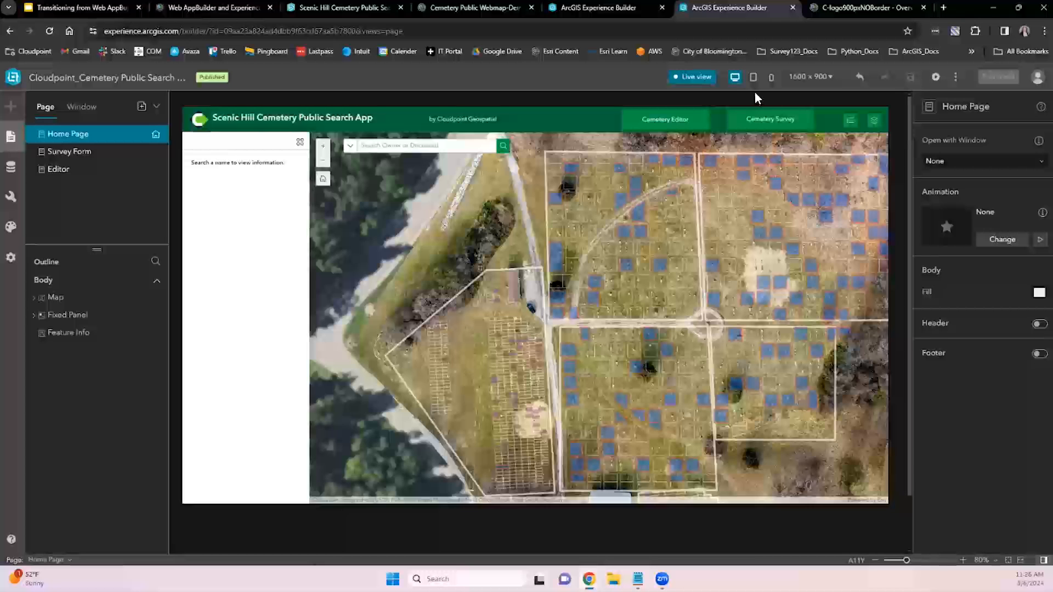
- Look through the available large-screen sizes, then preview the home page in the medium-screen tablet layout
left_click(825, 78)
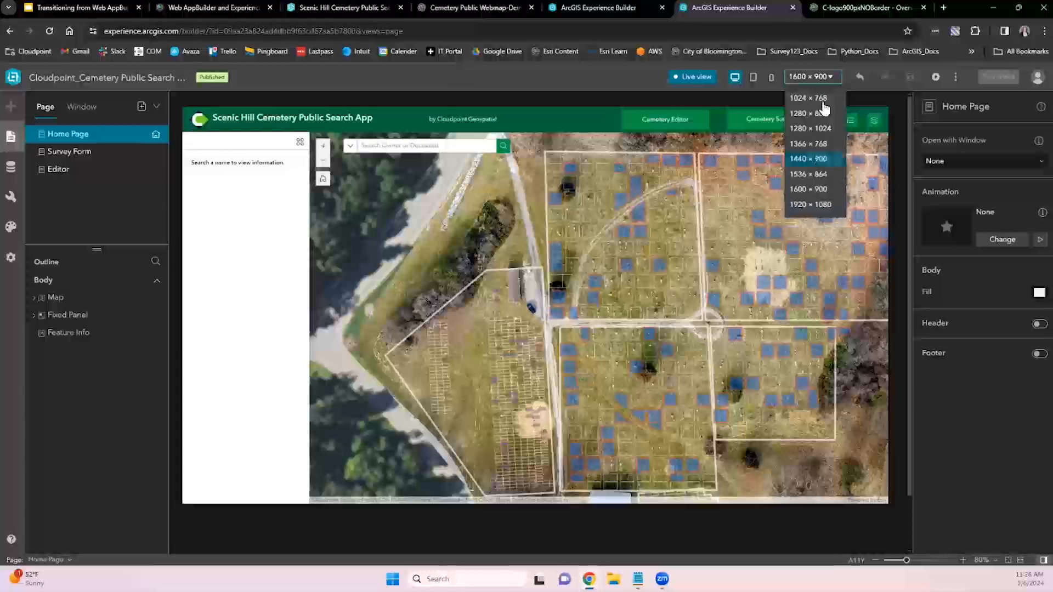
left_click(758, 86)
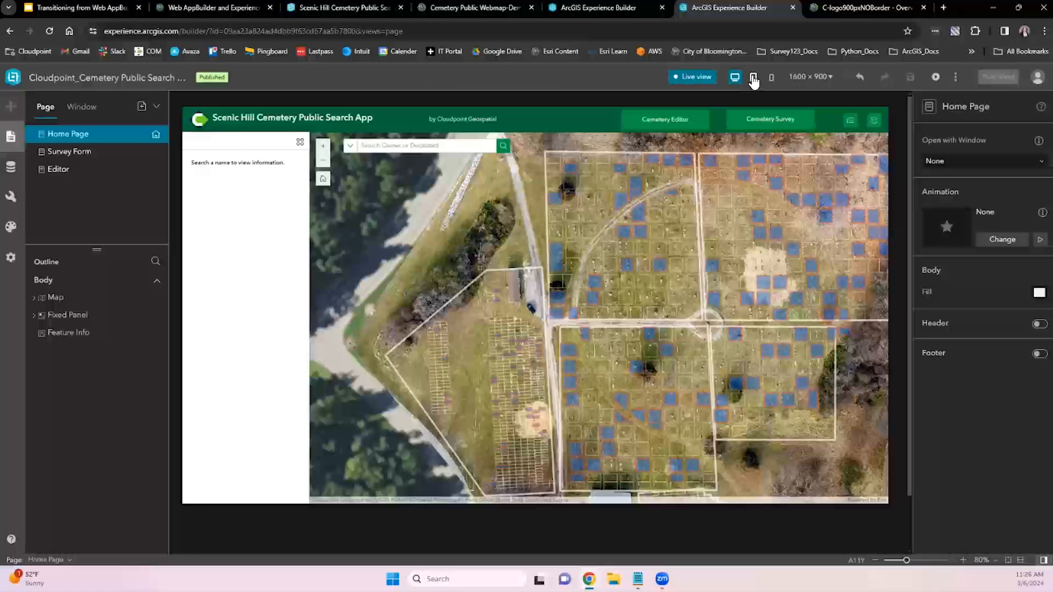
left_click(753, 77)
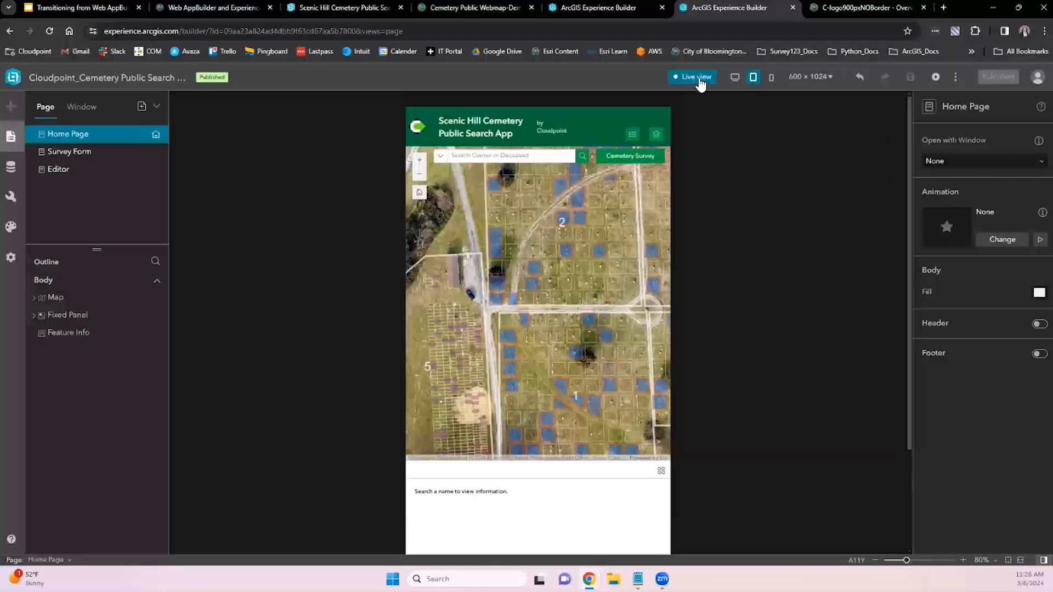
- Leave live view, shift the search bar slightly lower on the medium-screen map, and compare the layout with the large-screen one
left_click(700, 78)
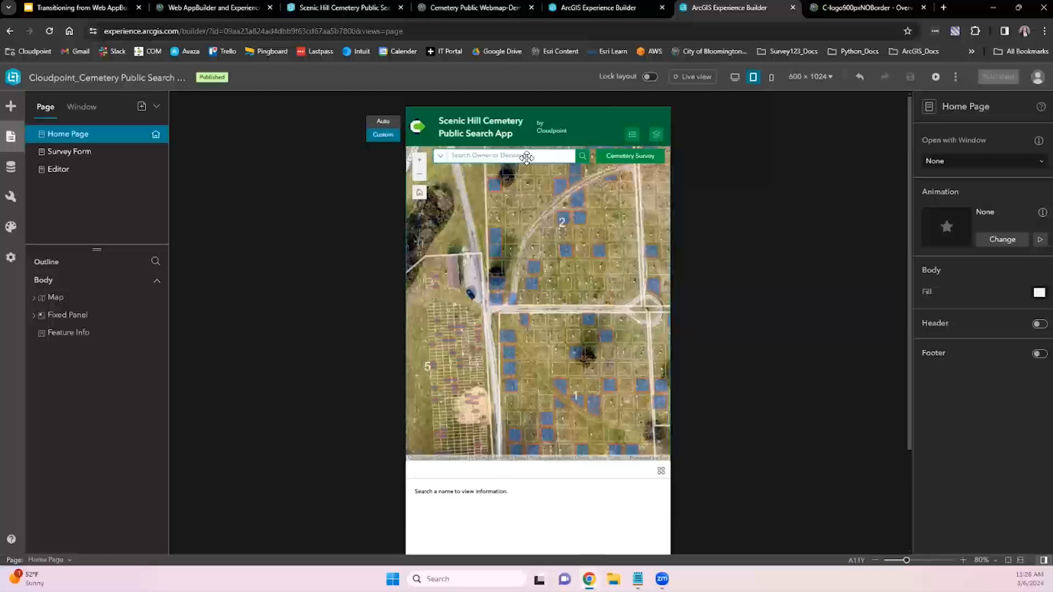
left_click_drag(526, 160, 533, 184)
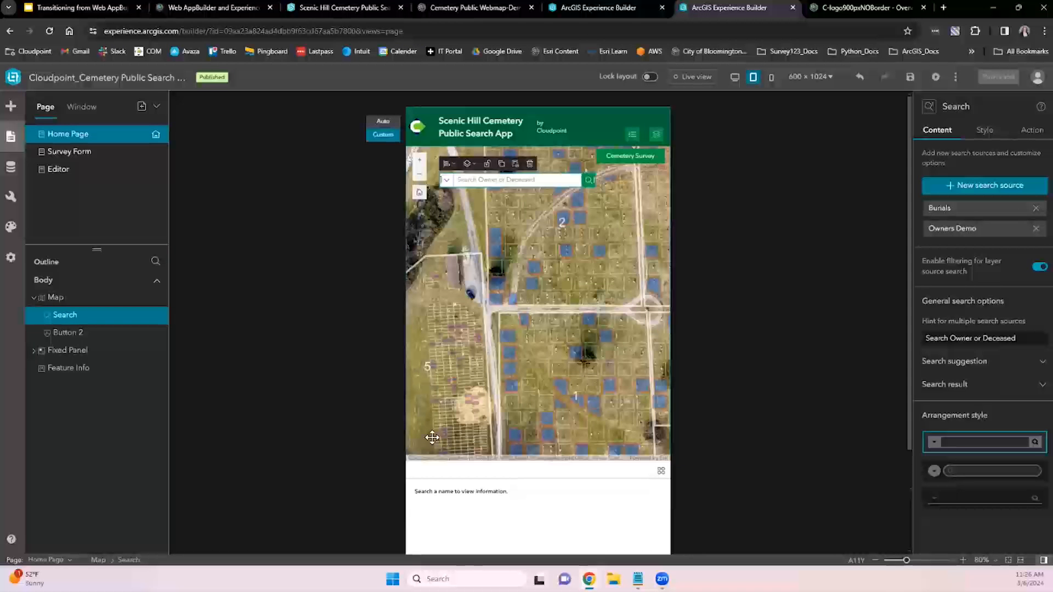
left_click(735, 78)
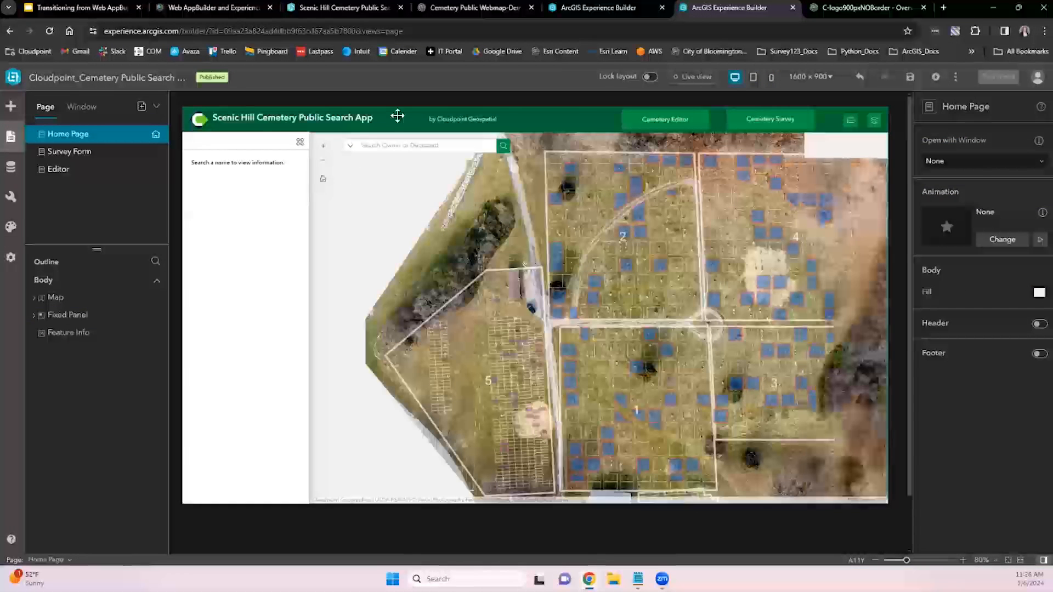
left_click(753, 77)
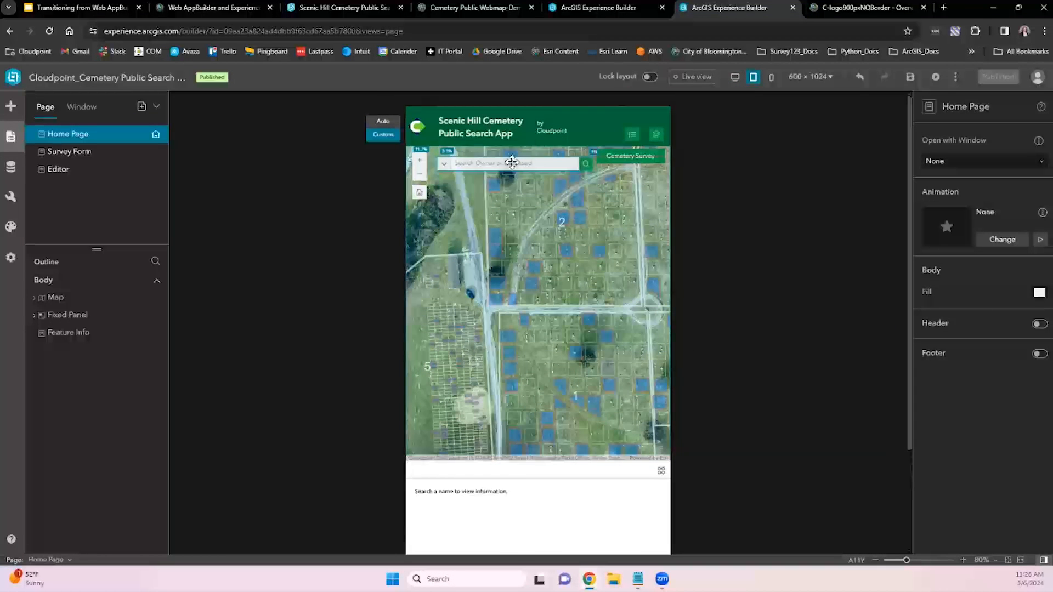
- Move the medium-screen search bar back up in line with the Cemetery Survey button
left_click(514, 176)
scroll(546, 529, "down", 1)
scroll(549, 530, "down", 1)
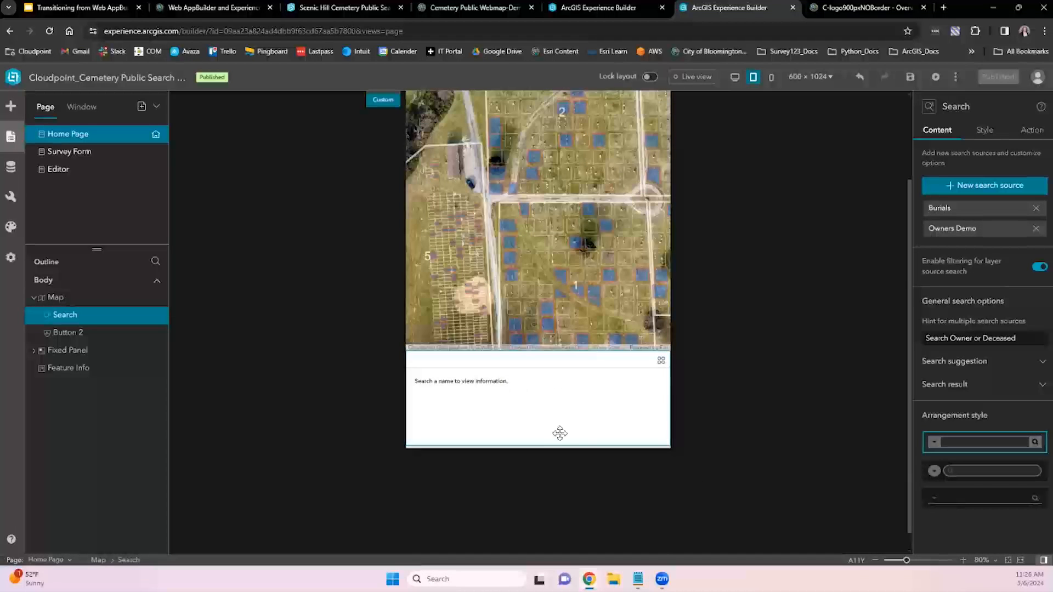
scroll(688, 430, "up", 2)
scroll(689, 436, "up", 1)
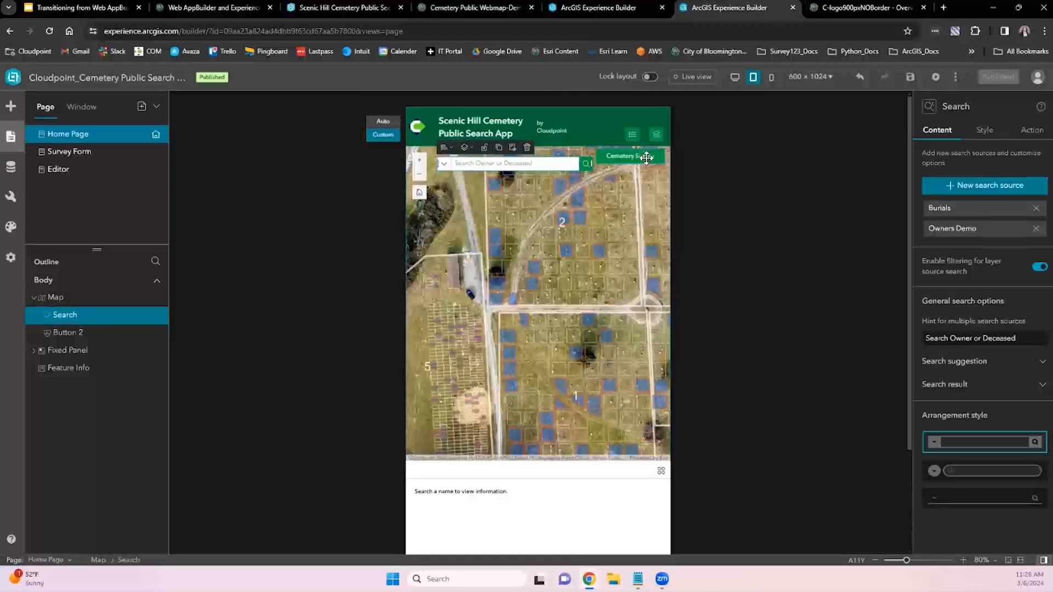
left_click_drag(528, 168, 525, 161)
- Test the Cemetery Survey button of the medium-screen layout in live view and return to the home page from the survey
left_click(706, 78)
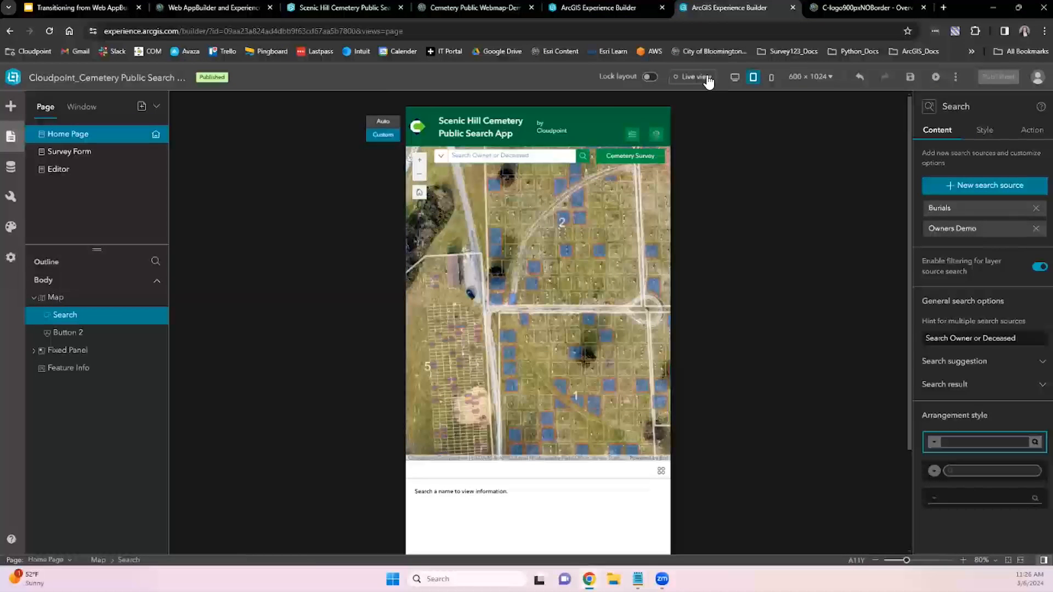
left_click(632, 156)
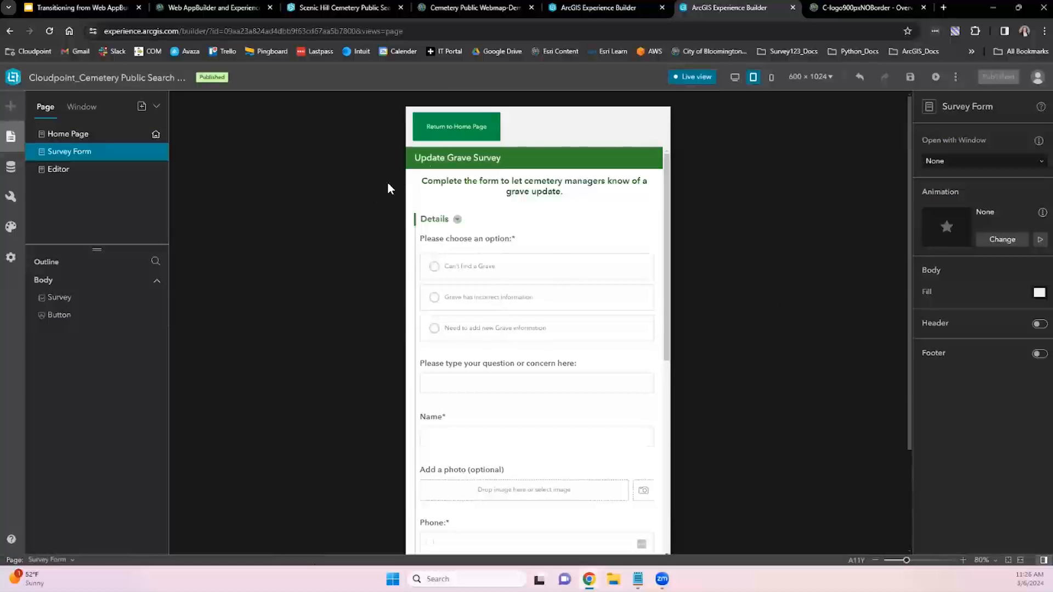
left_click(446, 132)
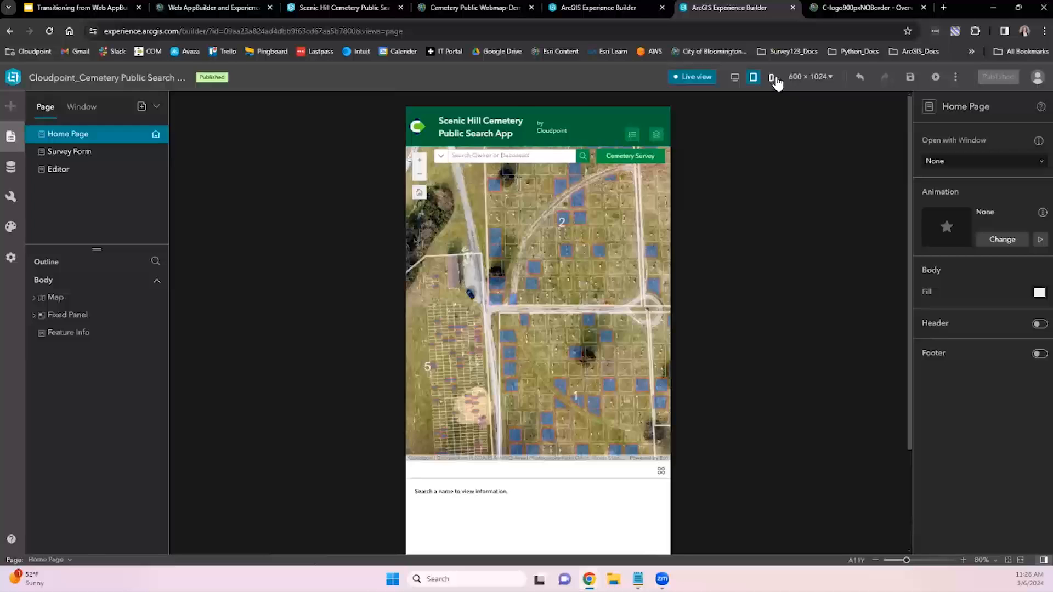
- Preview the small-screen phone layout, test its survey and return-home buttons, and go back to the large-screen layout
left_click(771, 76)
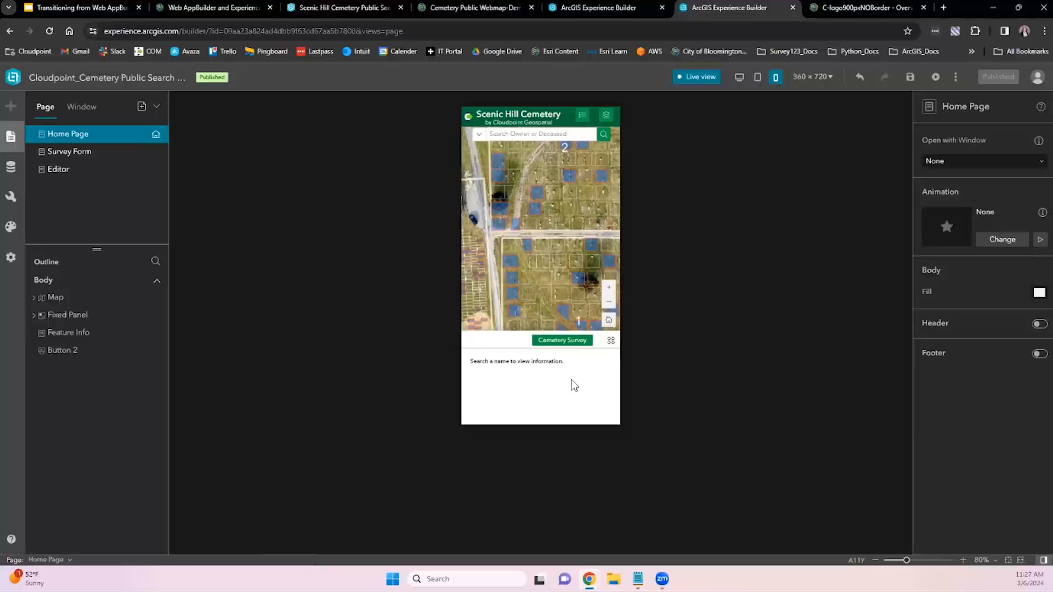
left_click(583, 341)
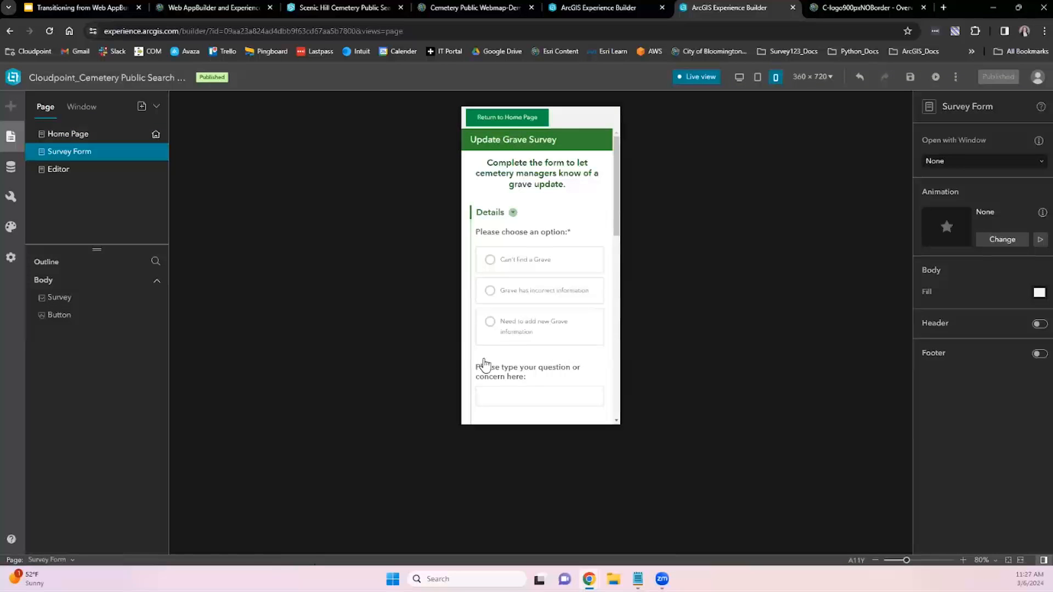
left_click(550, 127)
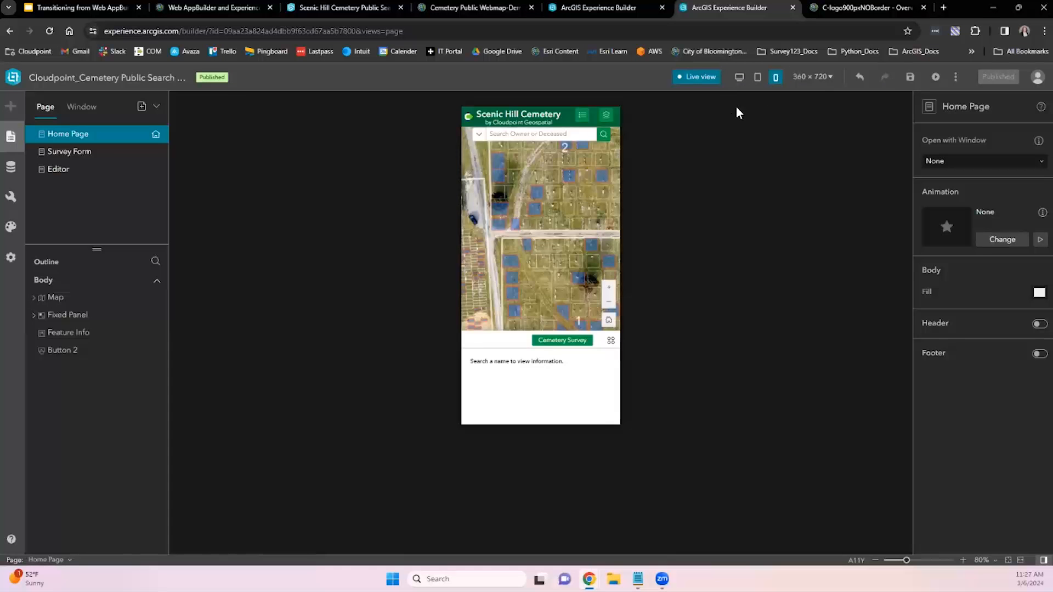
left_click(739, 76)
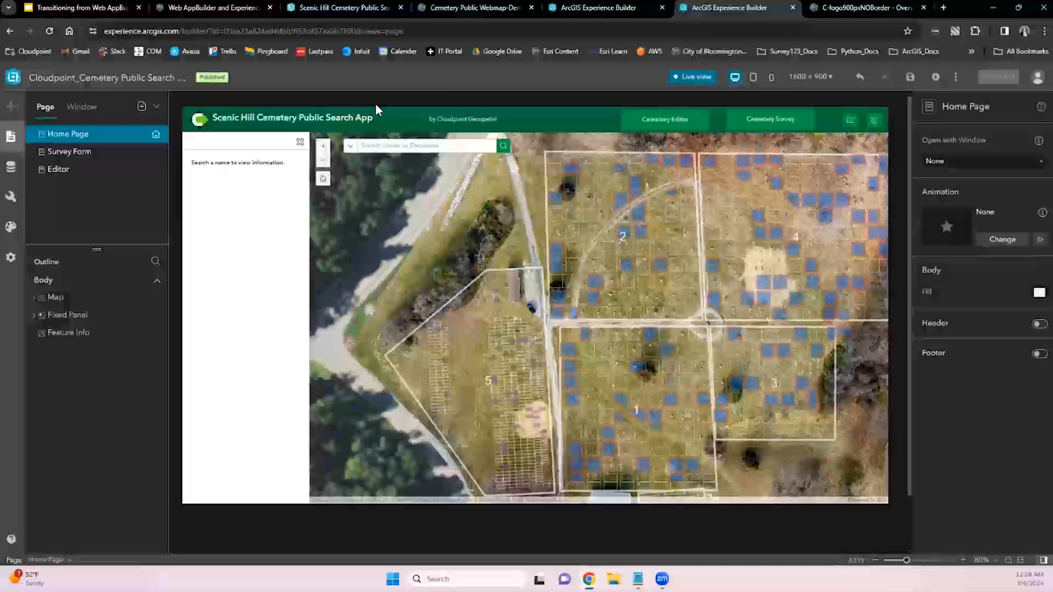
- Switch to the untitled draft experience and set its large-screen preview size to 1024 × 768
left_click(596, 7)
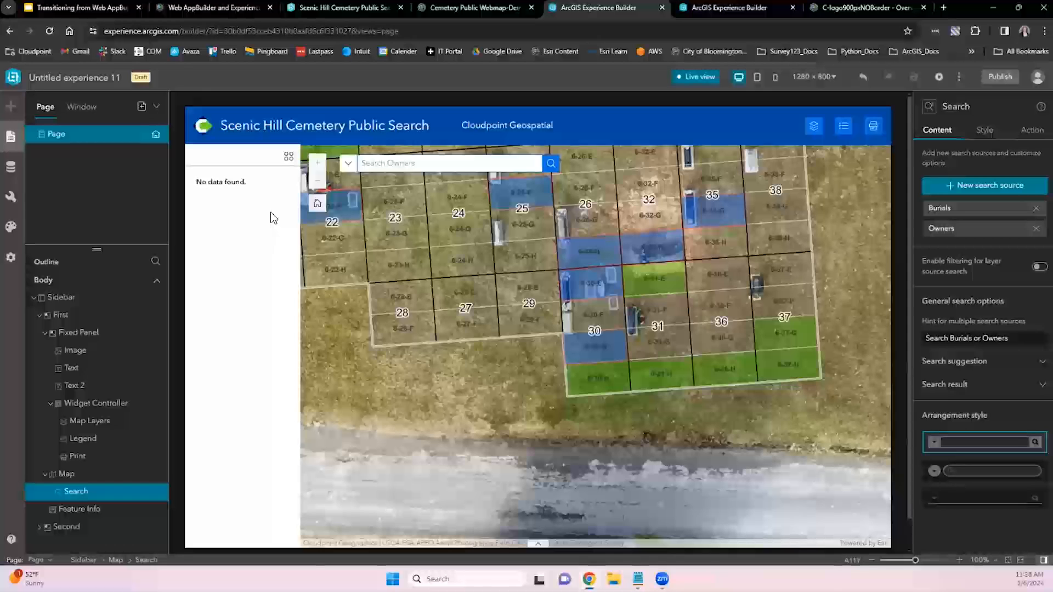
left_click(833, 78)
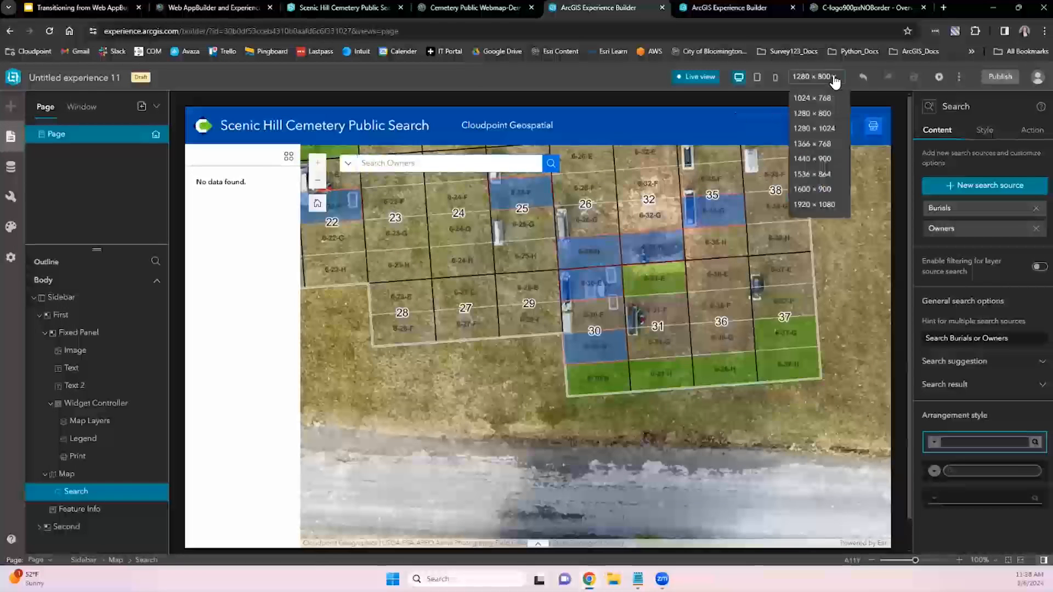
left_click(831, 98)
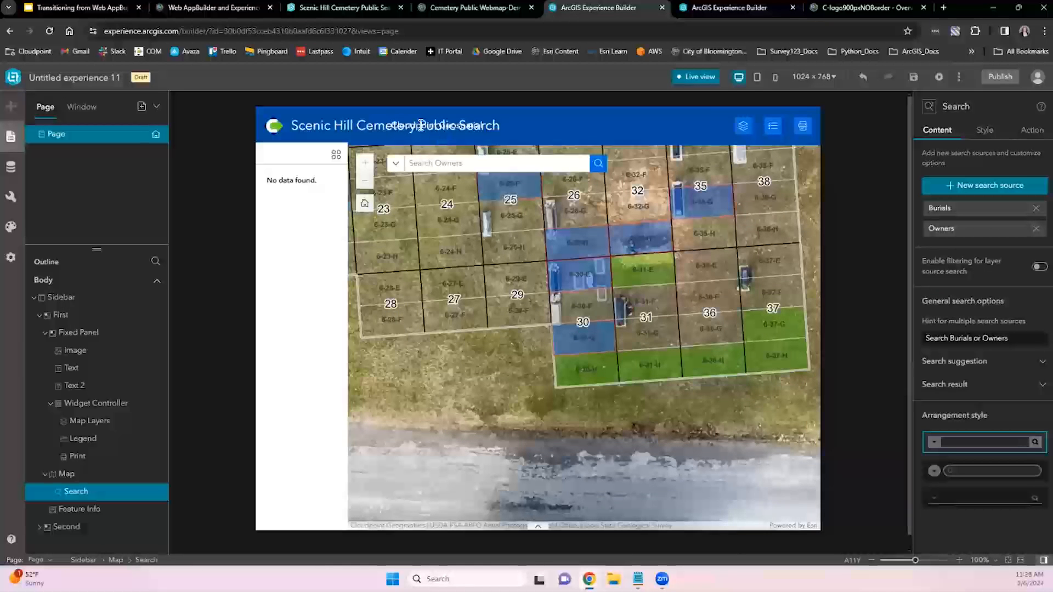
- Move the Cloudpoint Geospatial text clear of the header title and narrow its box, then check the header at 1600 × 900
left_click(695, 77)
left_click(526, 126)
left_click_drag(526, 126, 693, 129)
left_click(816, 127)
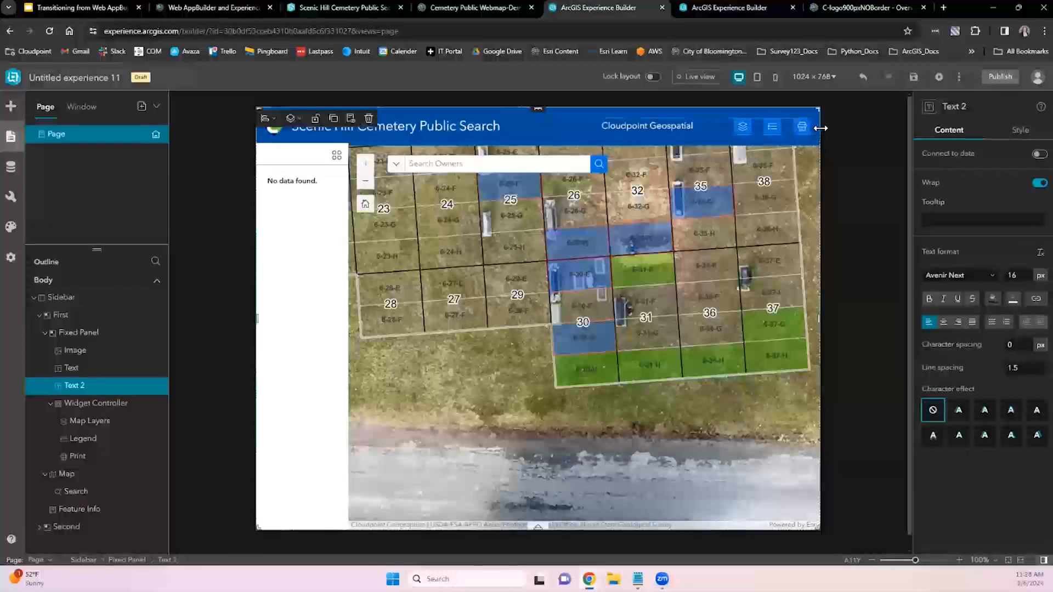
left_click(802, 132)
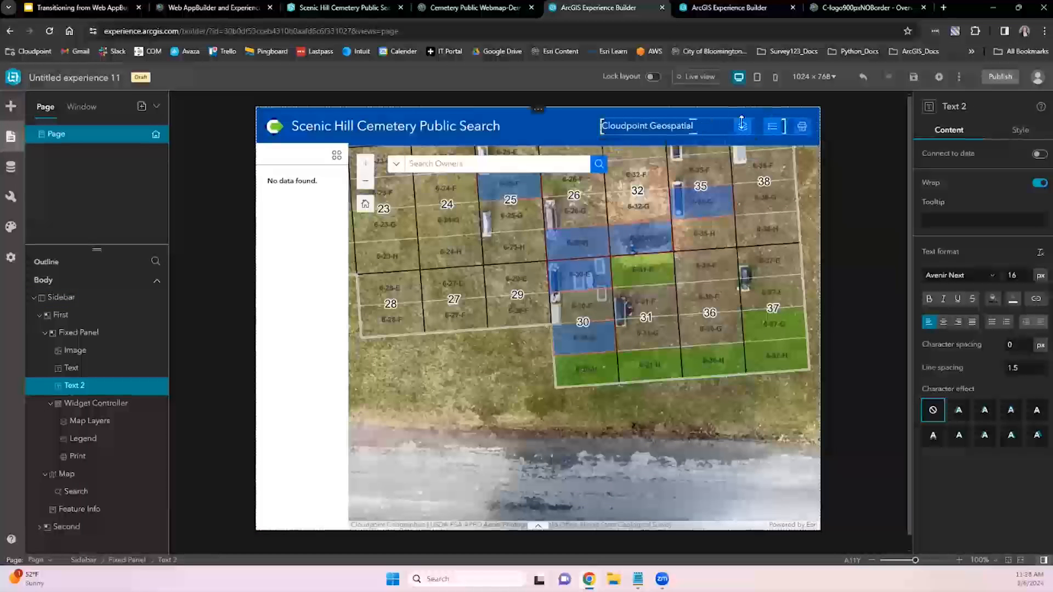
left_click(828, 76)
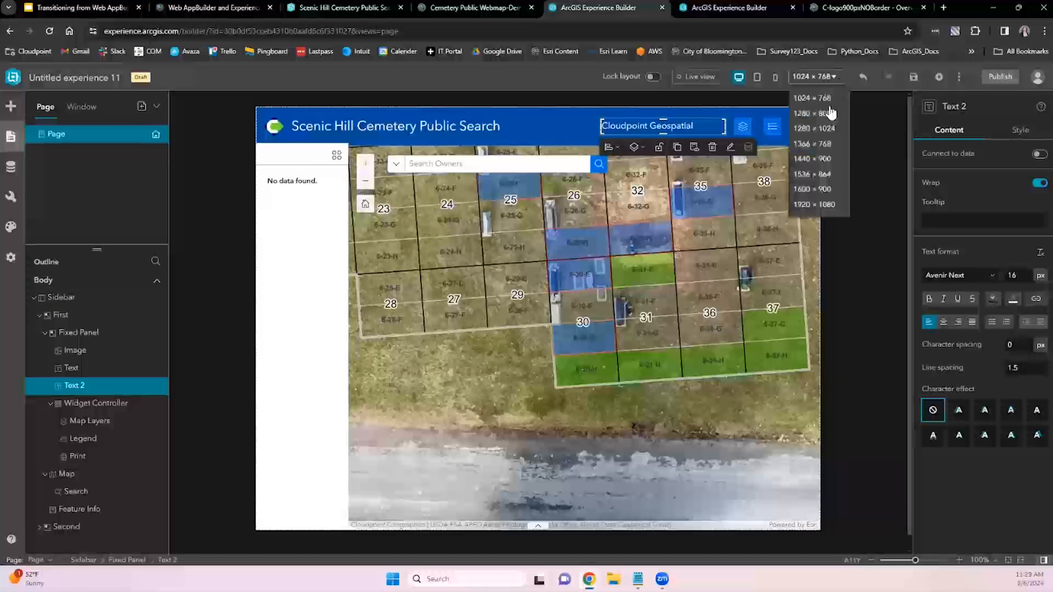
left_click(819, 186)
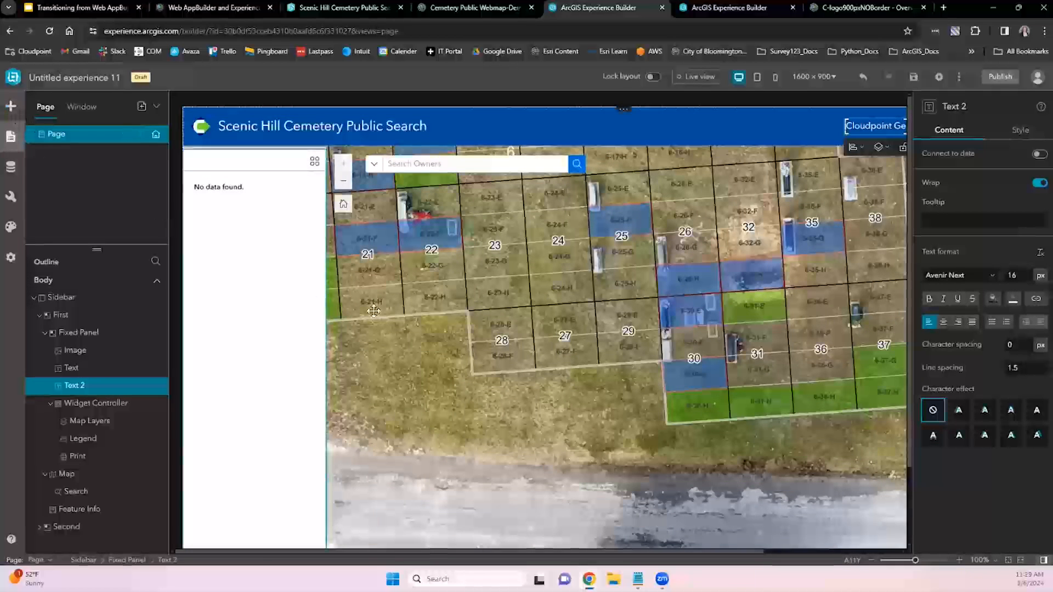
- Insert a fixed panel from the widget library onto the map, widen it to about 50.5%, and delete it again
left_click(11, 106)
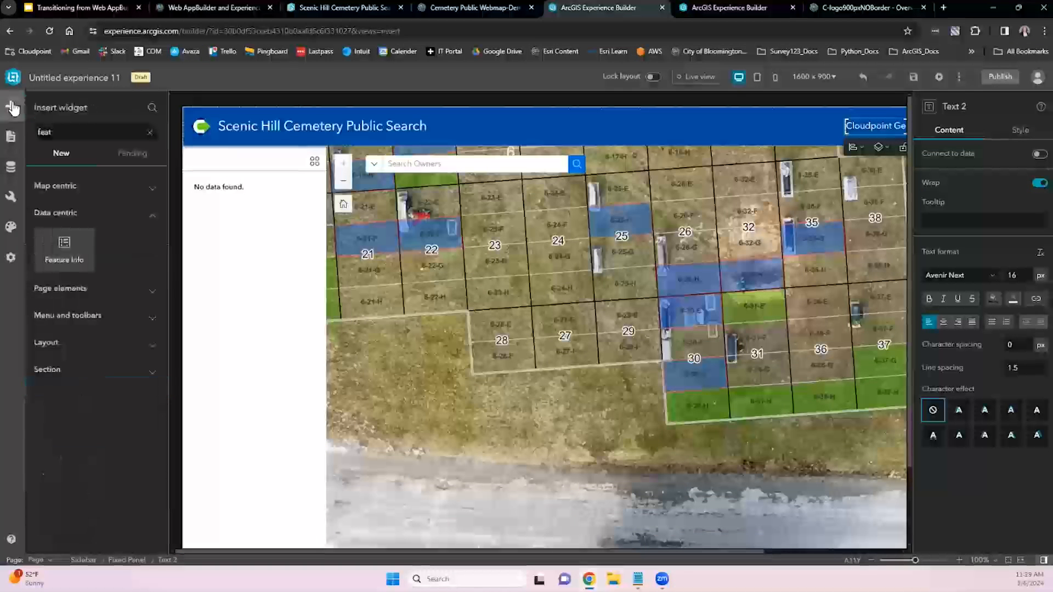
left_click(150, 133)
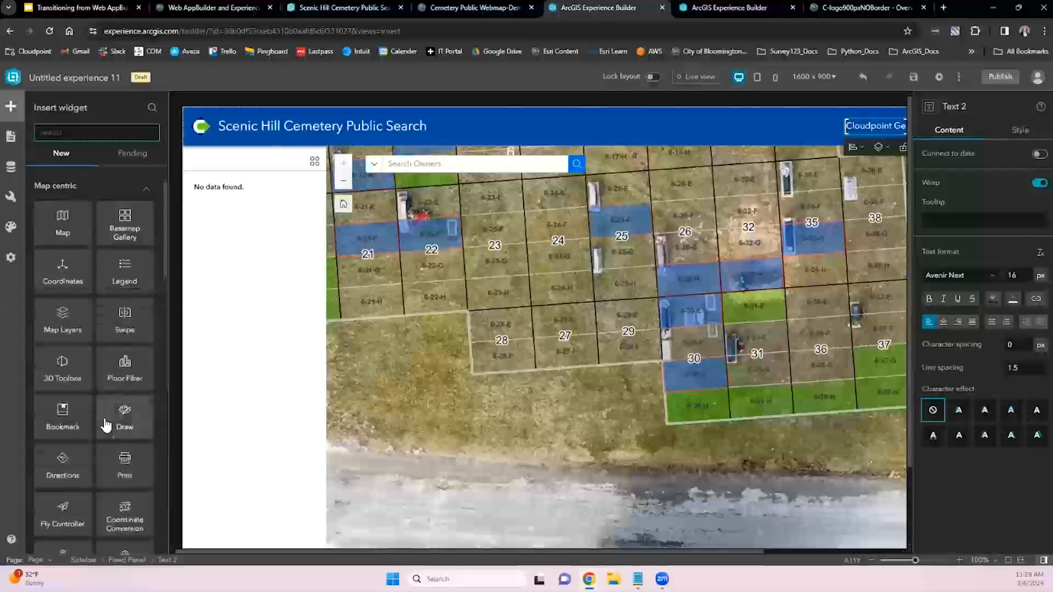
scroll(110, 425, "down", 5)
scroll(106, 425, "down", 6)
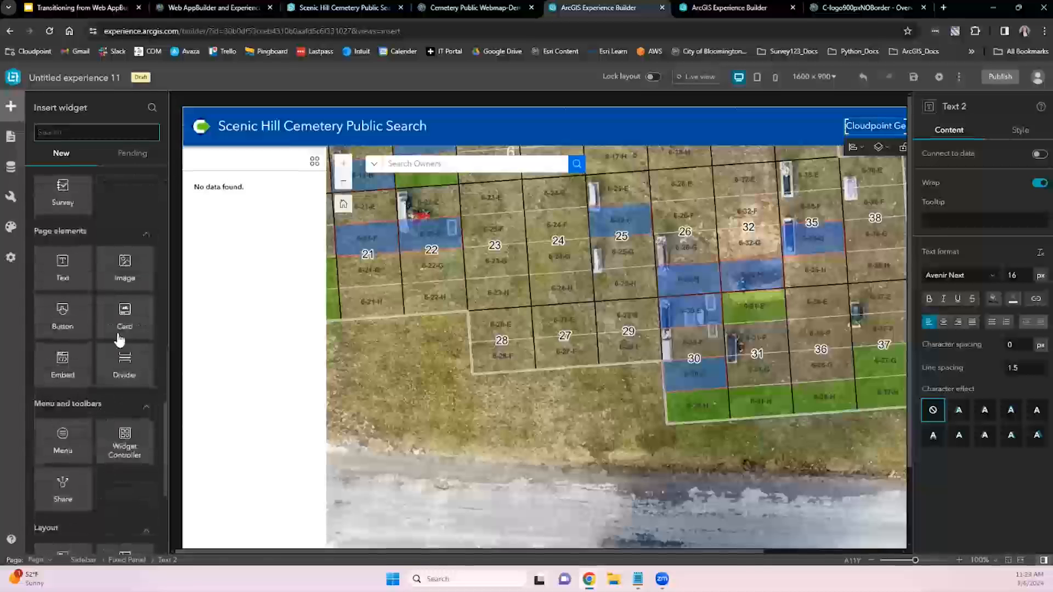
scroll(101, 485, "down", 4)
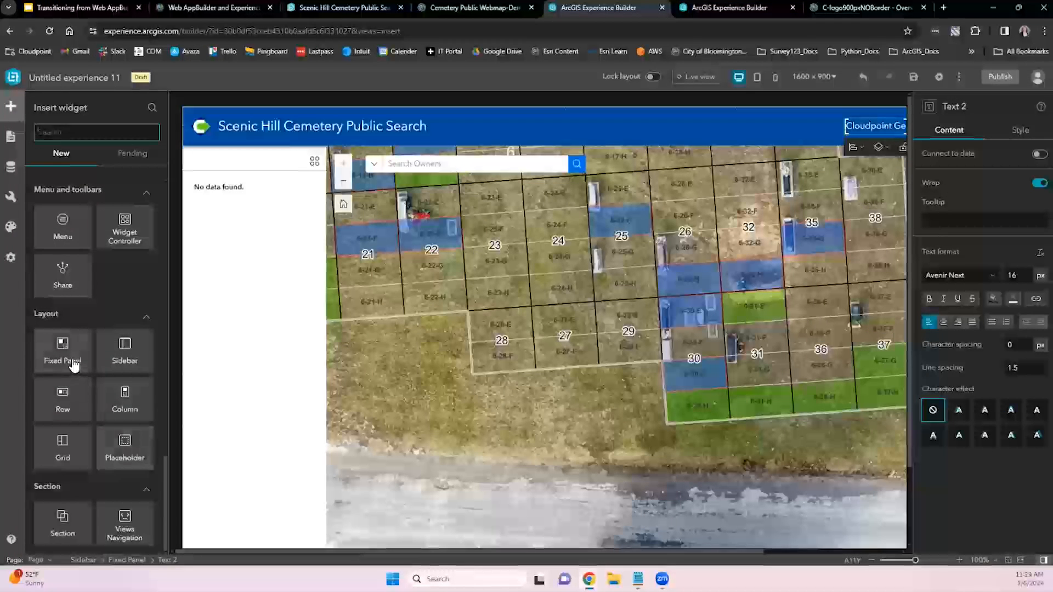
left_click_drag(73, 363, 502, 310)
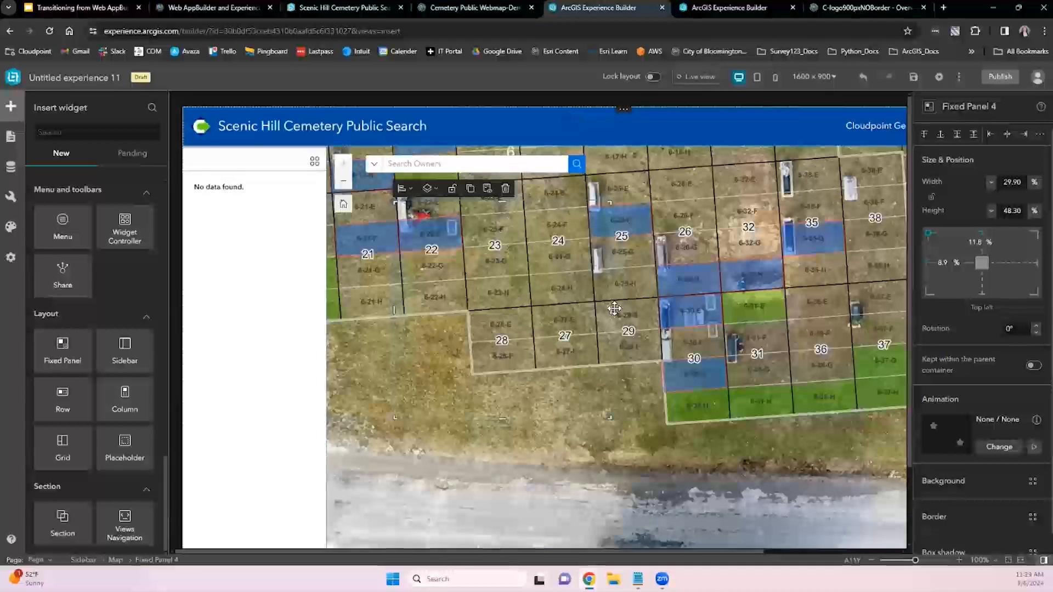
left_click_drag(610, 310, 762, 309)
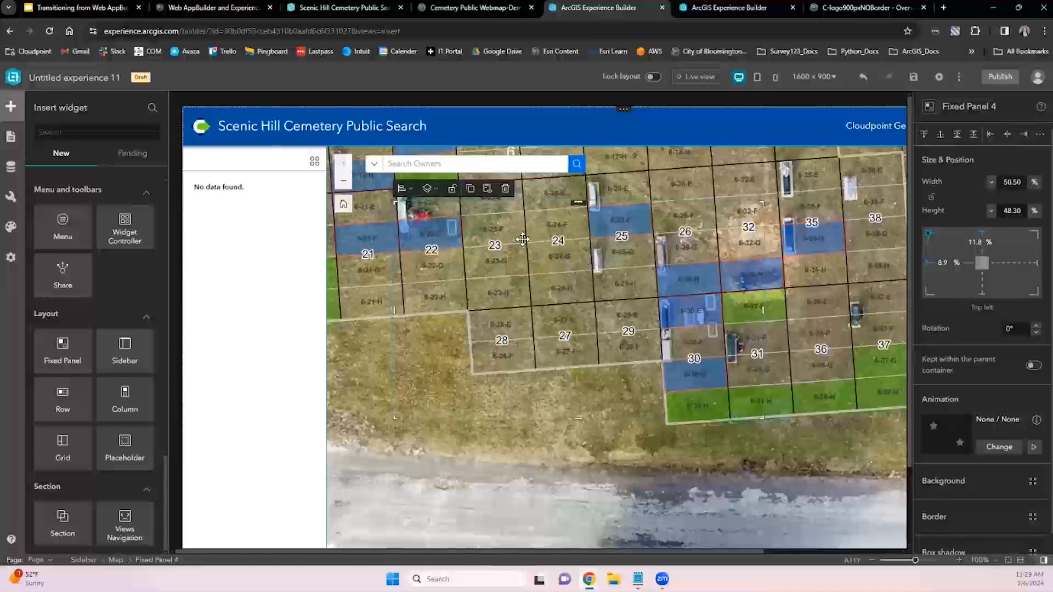
left_click(506, 195)
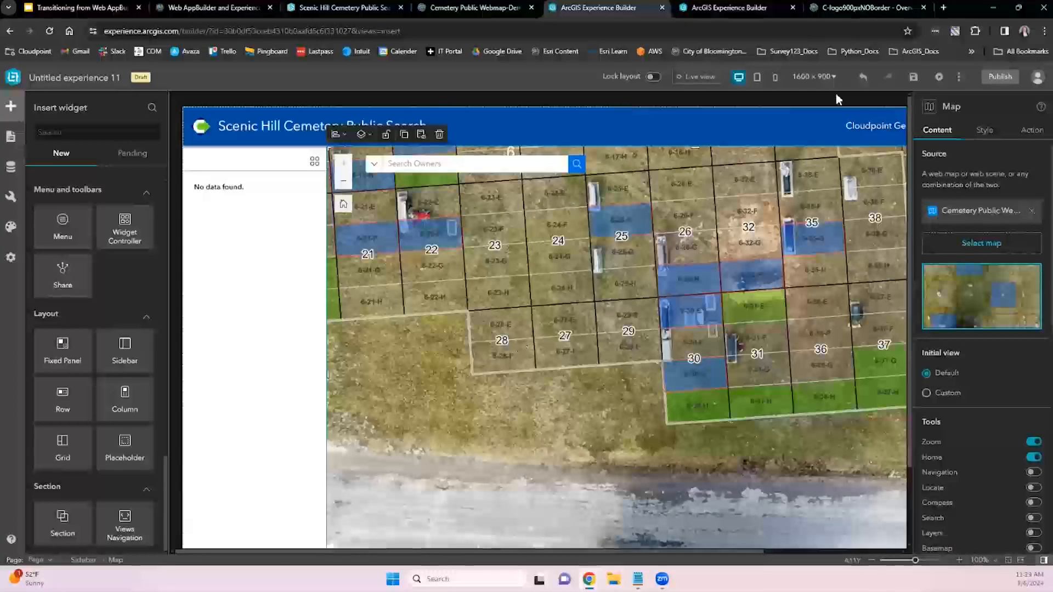
- Open the list of large-screen preview sizes
left_click(819, 77)
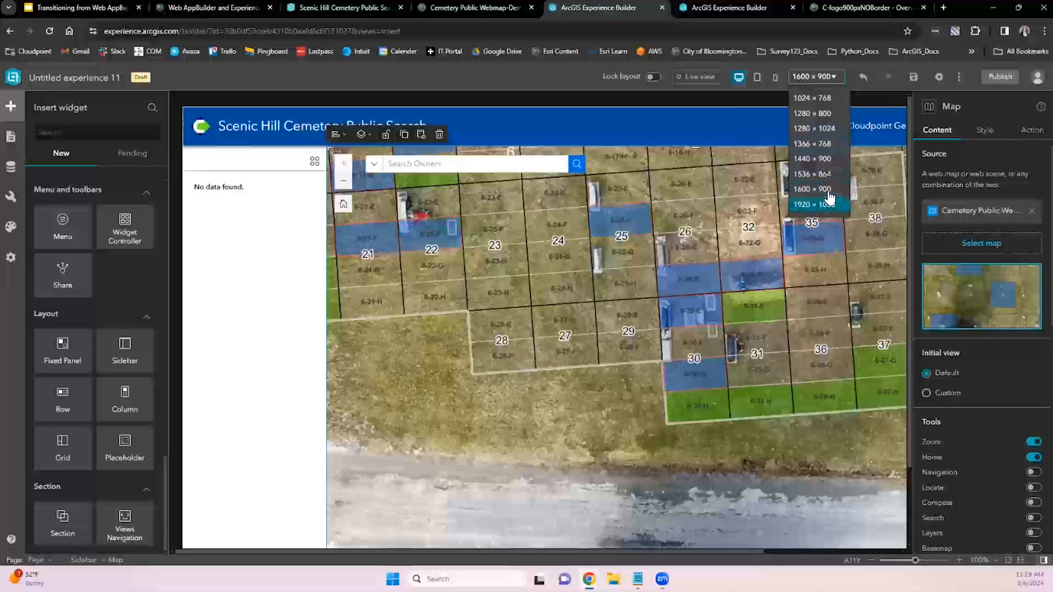